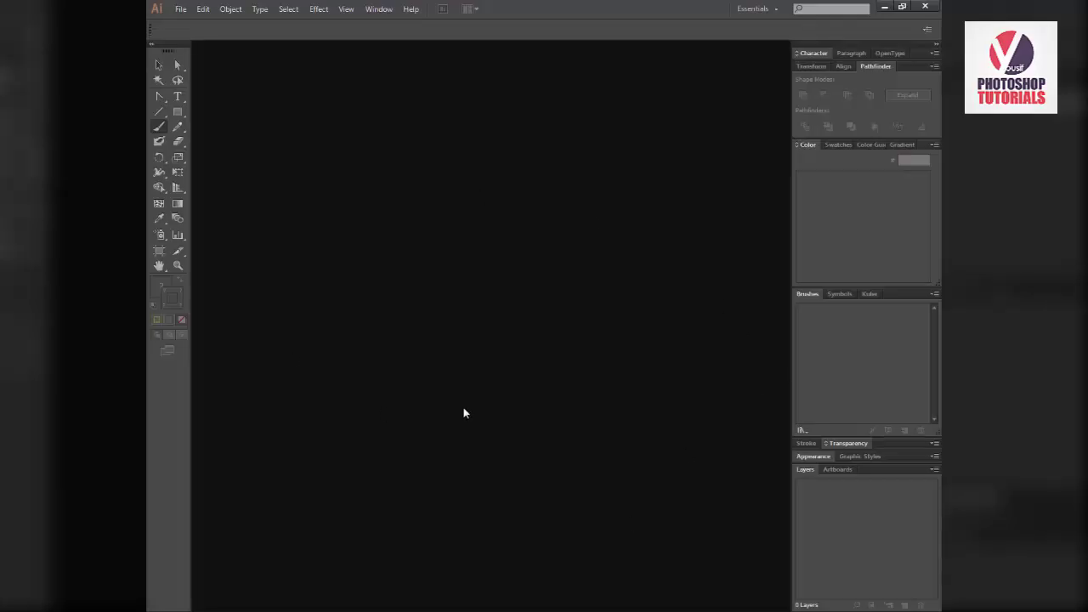
Step: Create a blank 1024 × 768 px document, Untitled-2, with the default settings
{"action": "left_click", "coordinate": [180, 9]}
{"action": "left_click", "coordinate": [222, 23]}
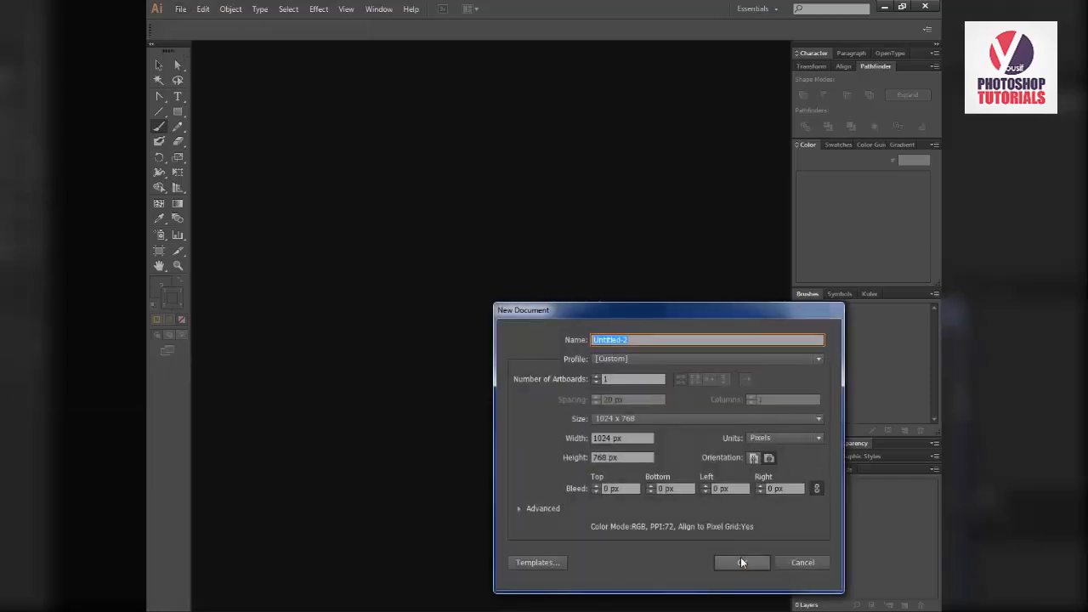
{"action": "left_click", "coordinate": [741, 560]}
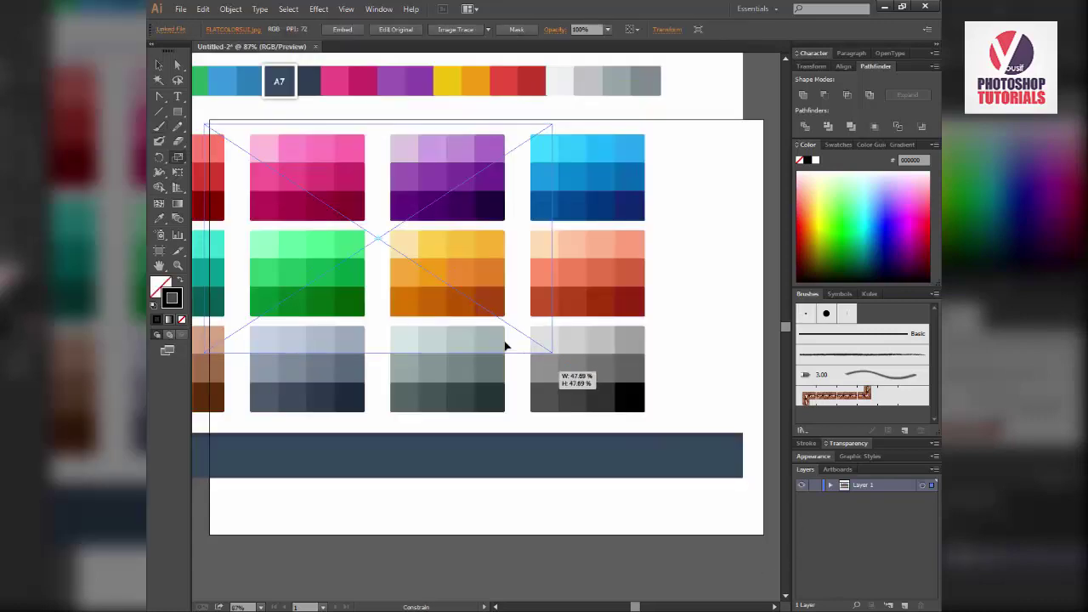
Step: Place the colour palette image above the artboard and draw a sampled dark navy rectangle covering the artboard
{"action": "mouse_move", "coordinate": [505, 346]}
{"action": "left_mouse_down"}
{"action": "mouse_move", "coordinate": [478, 315]}
{"action": "mouse_move", "coordinate": [391, 96]}
{"action": "left_mouse_up"}
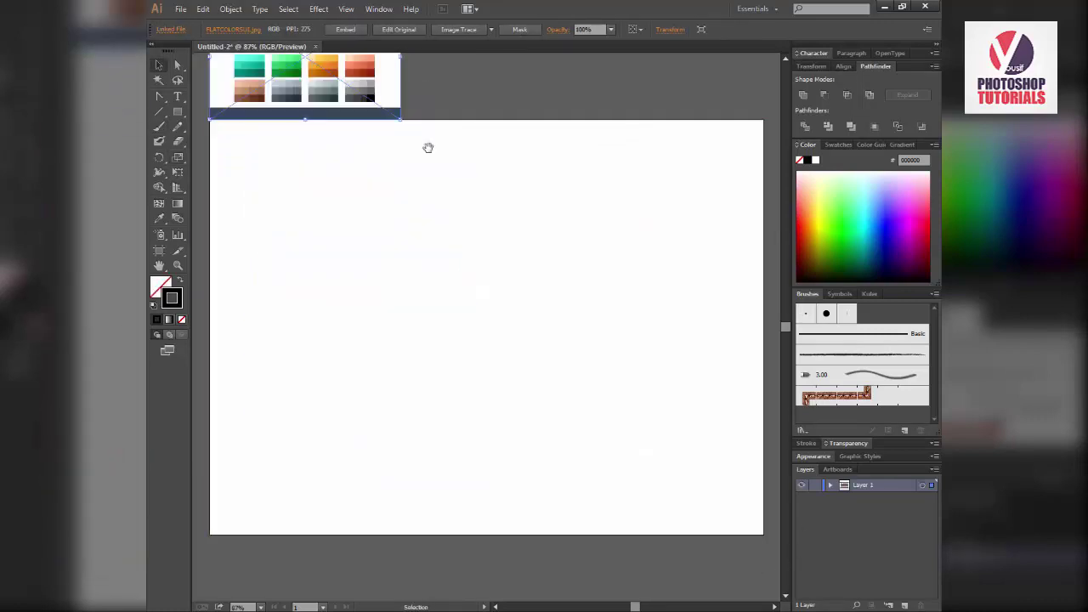
{"action": "scroll", "coordinate": [451, 187], "scroll_direction": "up", "scroll_amount": 2}
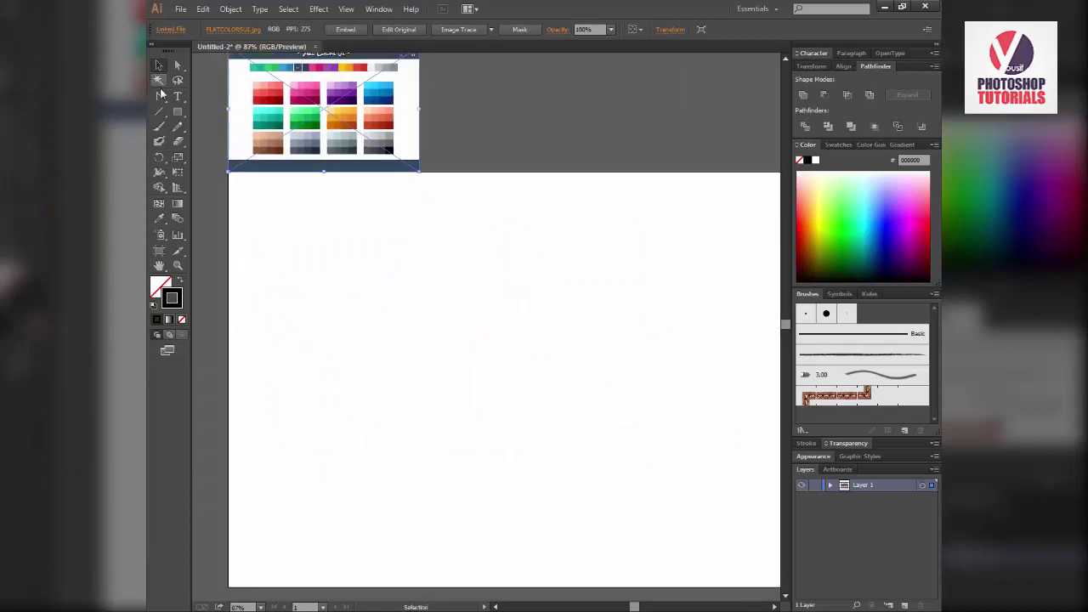
{"action": "left_click", "coordinate": [159, 218]}
{"action": "left_click", "coordinate": [323, 147]}
{"action": "left_click", "coordinate": [178, 111]}
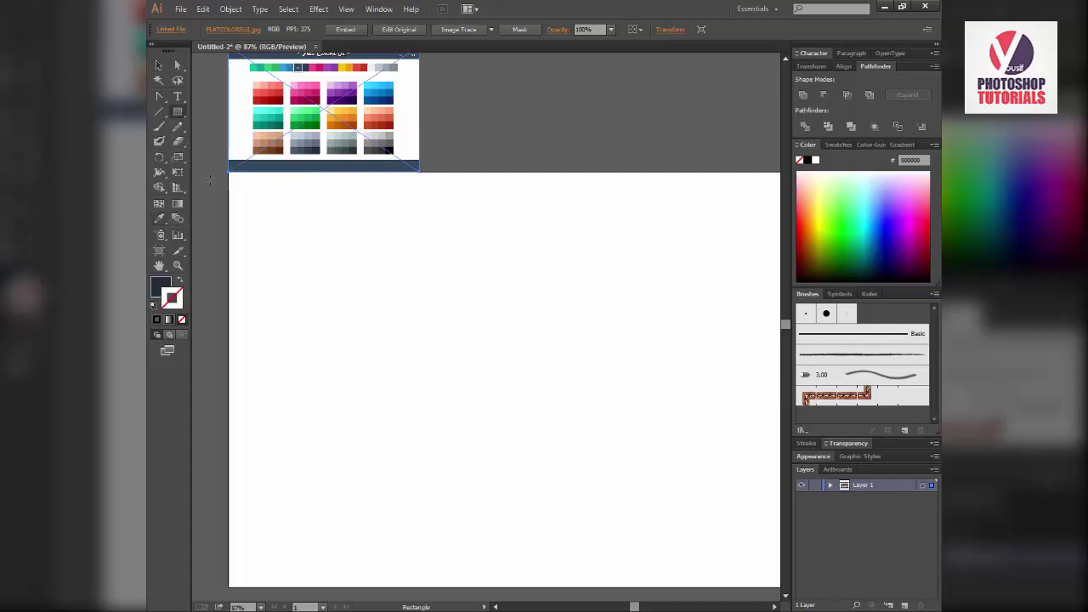
{"action": "left_click_drag", "start_coordinate": [207, 168], "coordinate": [767, 561]}
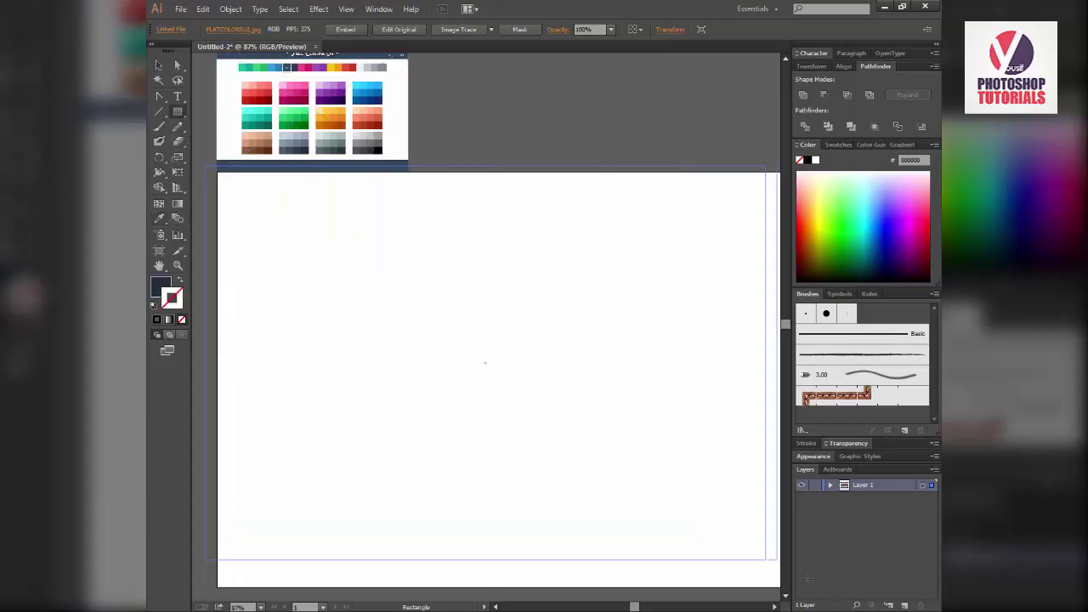
{"action": "left_click_drag", "start_coordinate": [192, 156], "coordinate": [721, 582]}
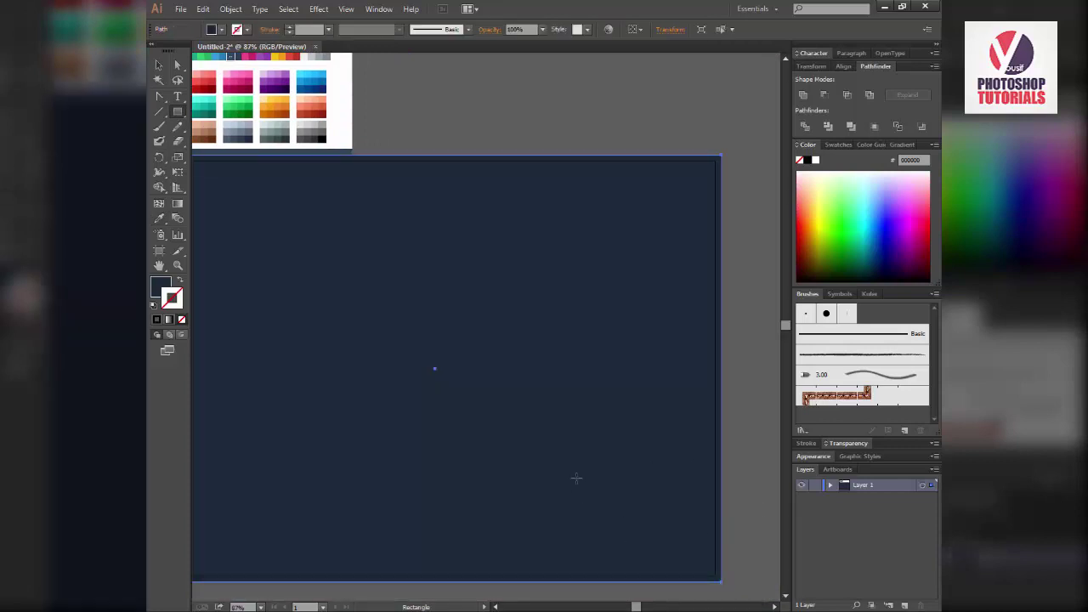
Step: Lock Layer 1 holding the navy background and add Layer 2 above it
{"action": "left_click", "coordinate": [814, 487]}
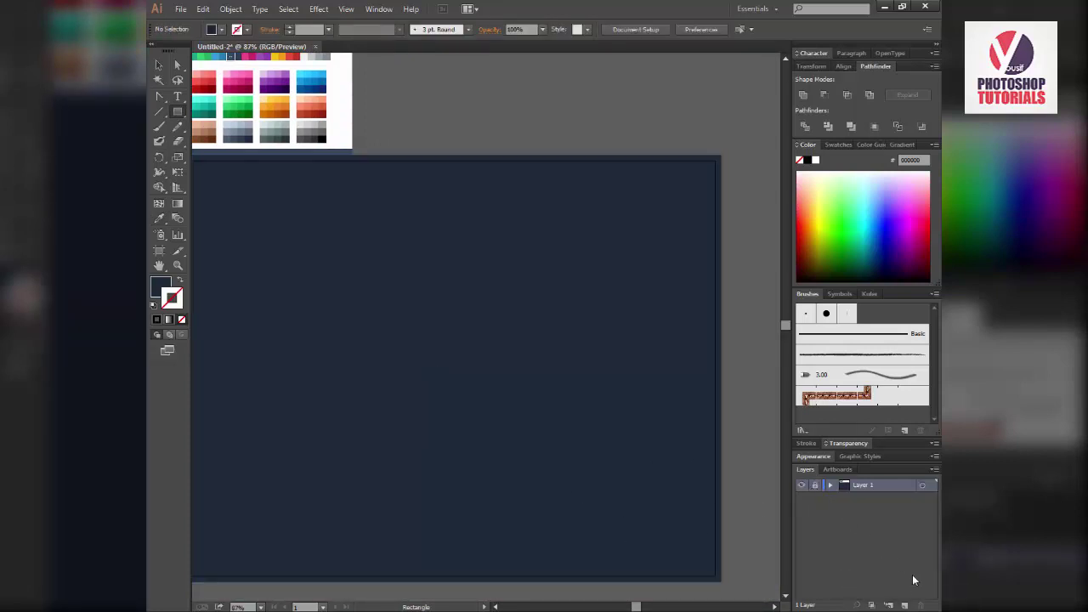
{"action": "left_click", "coordinate": [904, 605]}
{"action": "key", "text": "v"}
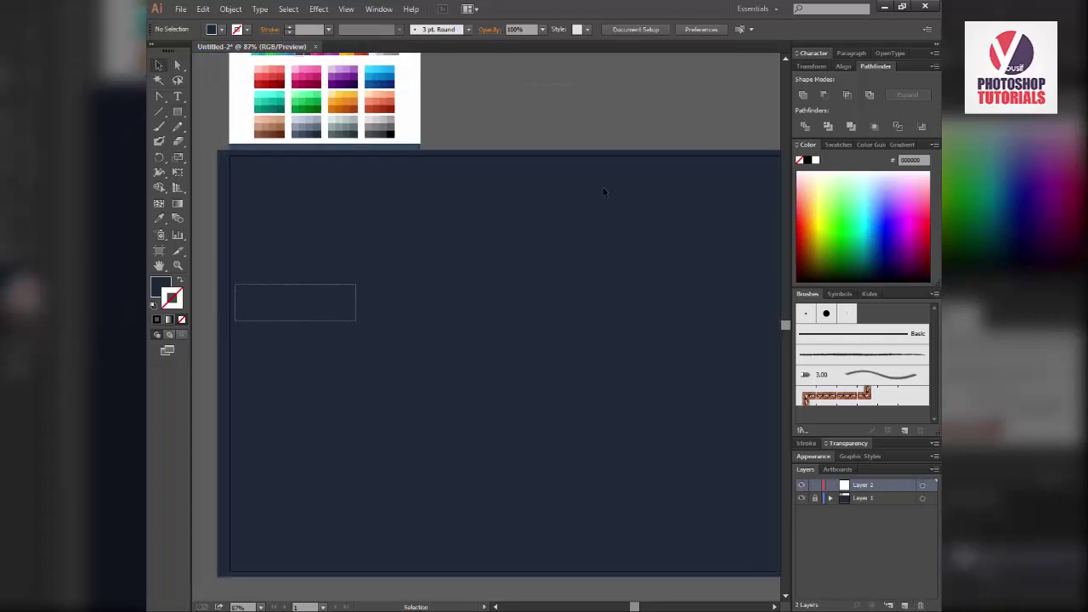
{"action": "scroll", "coordinate": [603, 190], "scroll_direction": "right", "scroll_amount": 2}
{"action": "left_click_drag", "start_coordinate": [655, 189], "coordinate": [252, 284]}
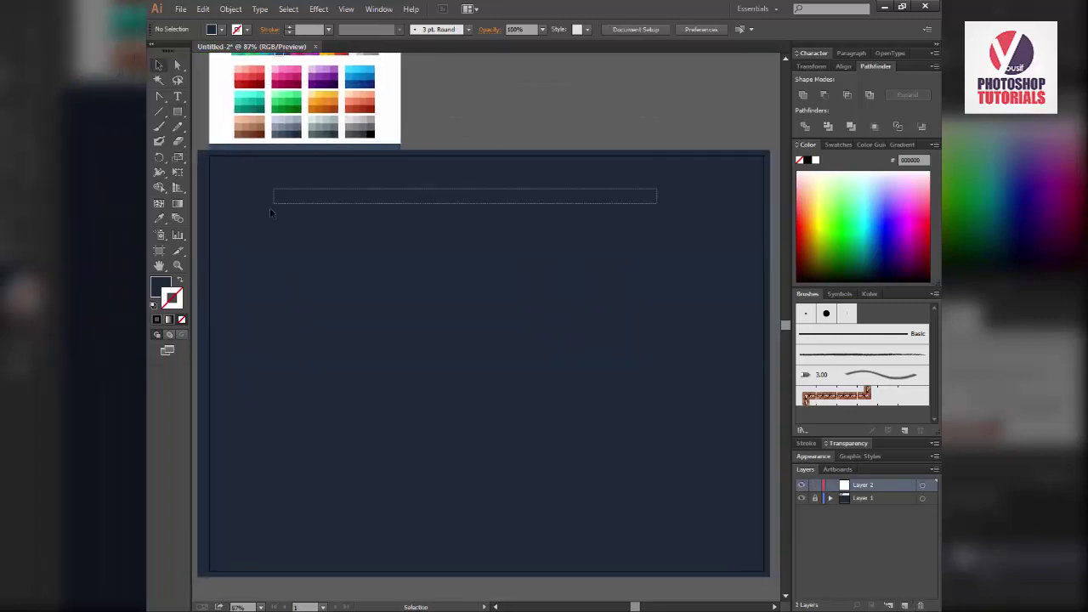
Step: Redefine the 5 pt. Flat calligraphic brush with a 50° angle, 10% roundness and 35 pt size
{"action": "left_click", "coordinate": [160, 127]}
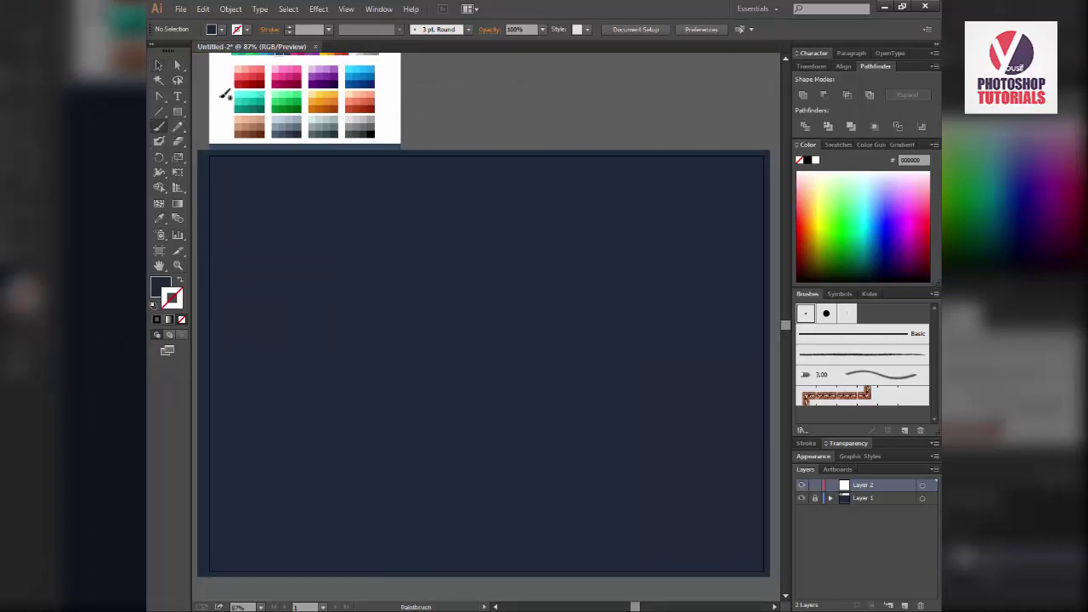
{"action": "left_click", "coordinate": [467, 30]}
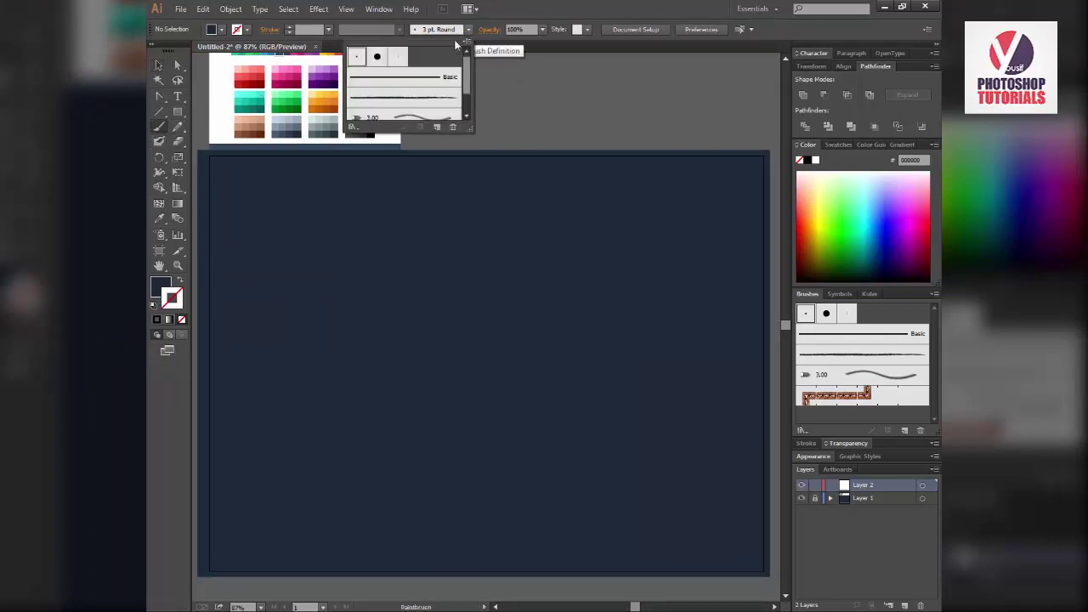
{"action": "double_click", "coordinate": [404, 55]}
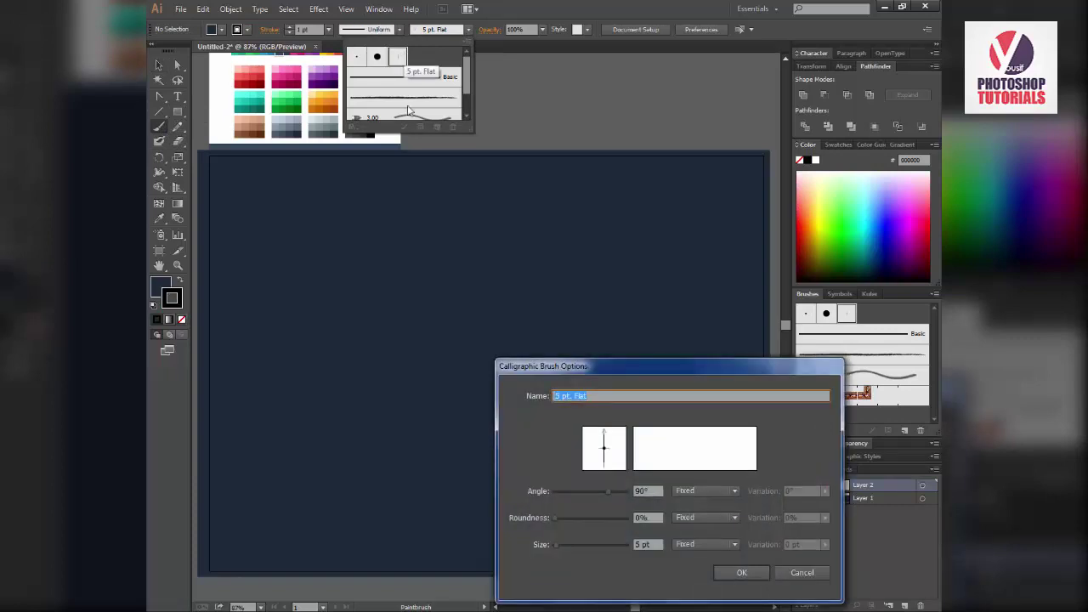
{"action": "double_click", "coordinate": [644, 492]}
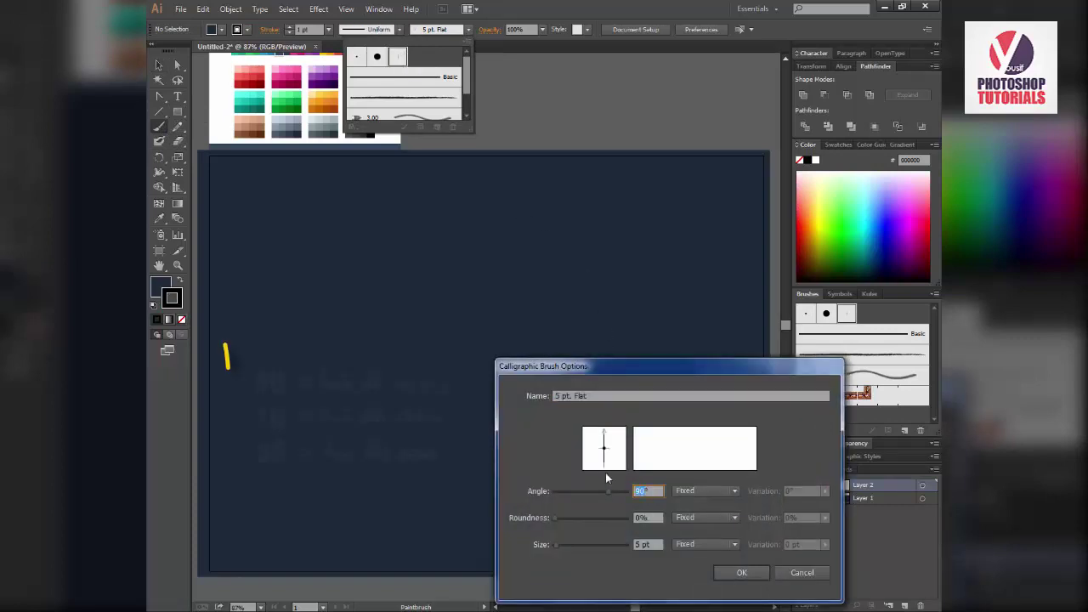
{"action": "type", "text": "50"}
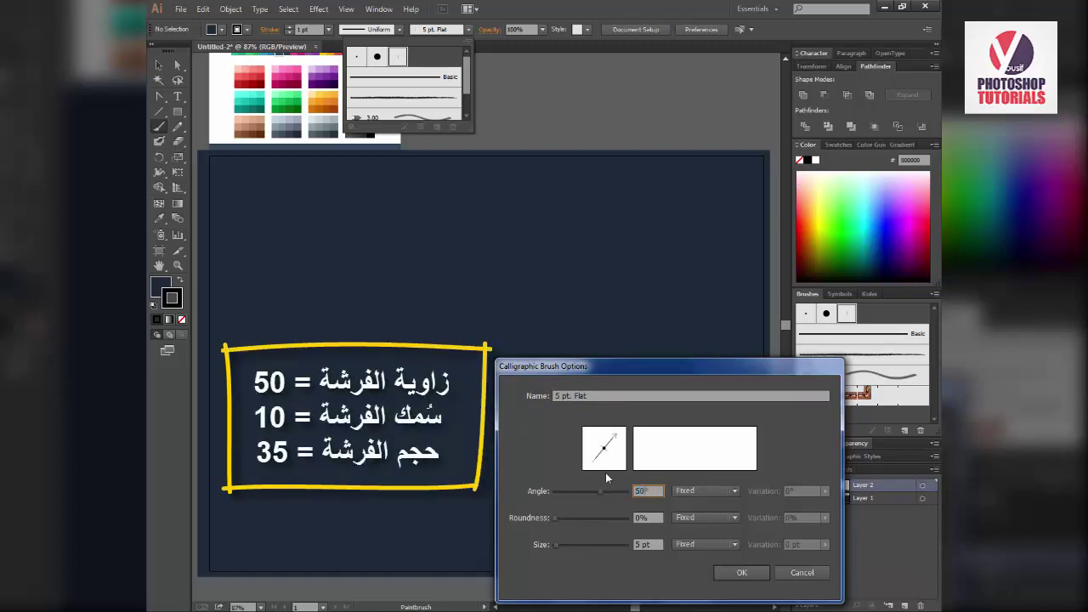
{"action": "double_click", "coordinate": [638, 518]}
{"action": "type", "text": "0"}
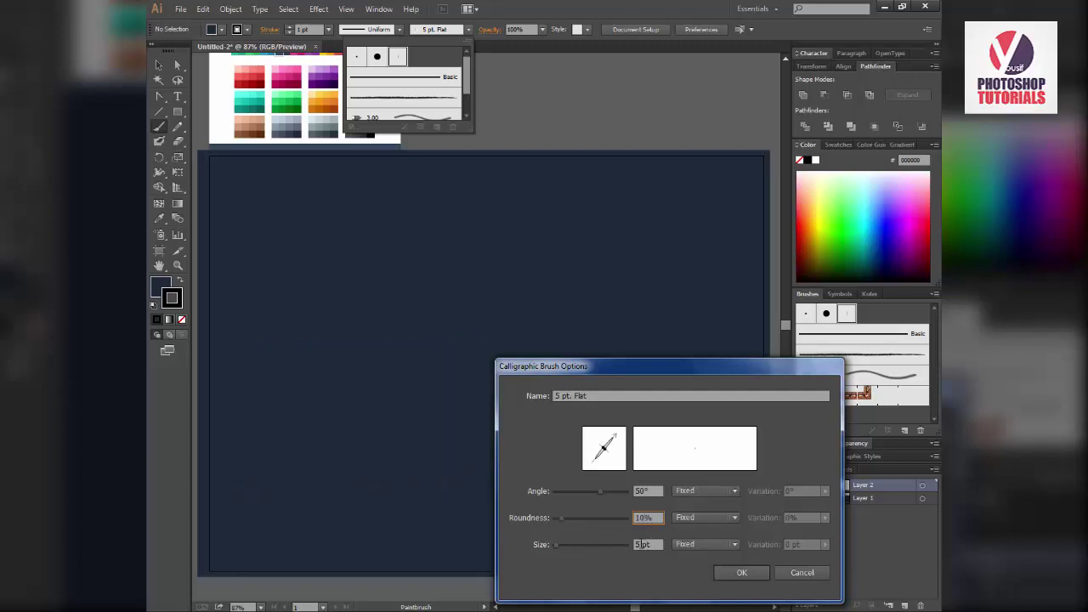
{"action": "double_click", "coordinate": [638, 544]}
{"action": "key", "text": "Return"}
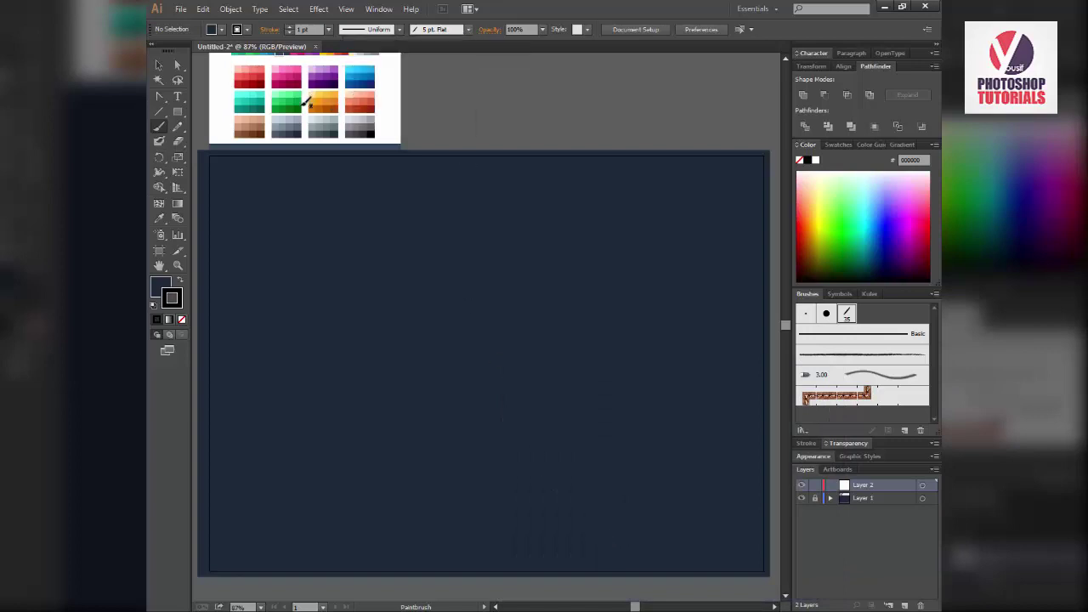
Step: Set the painting colours to a white fill with no stroke
{"action": "key", "text": "i"}
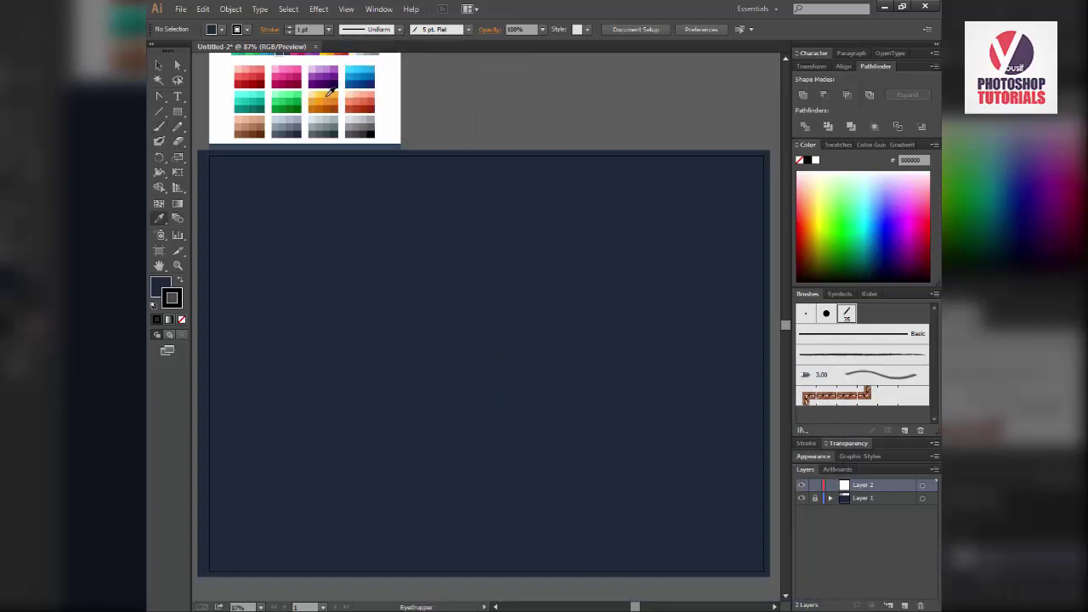
{"action": "key", "text": "slash"}
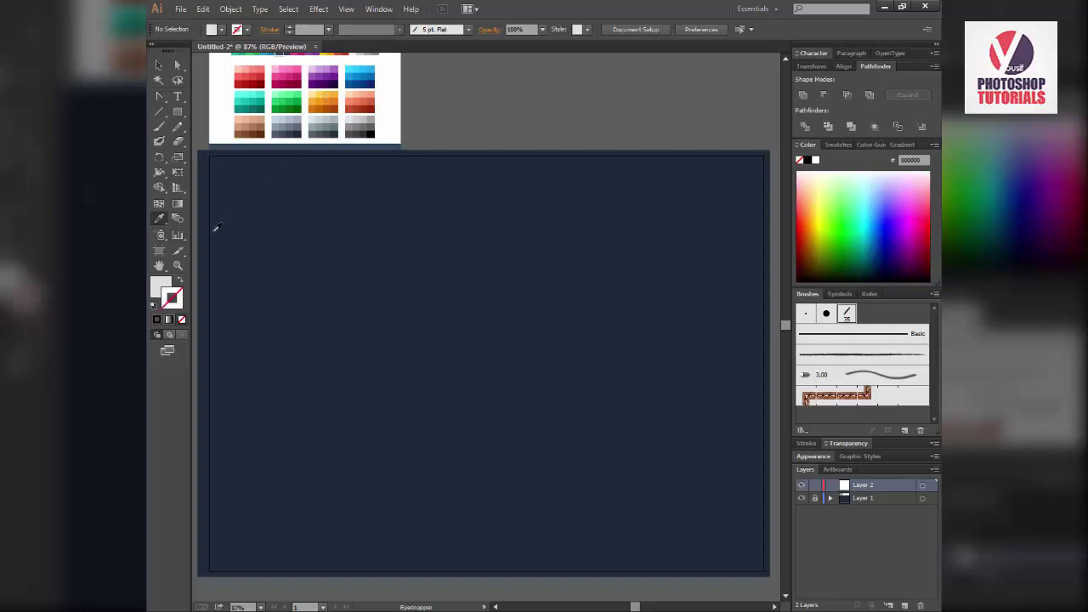
{"action": "left_click", "coordinate": [183, 279]}
{"action": "left_click", "coordinate": [183, 280]}
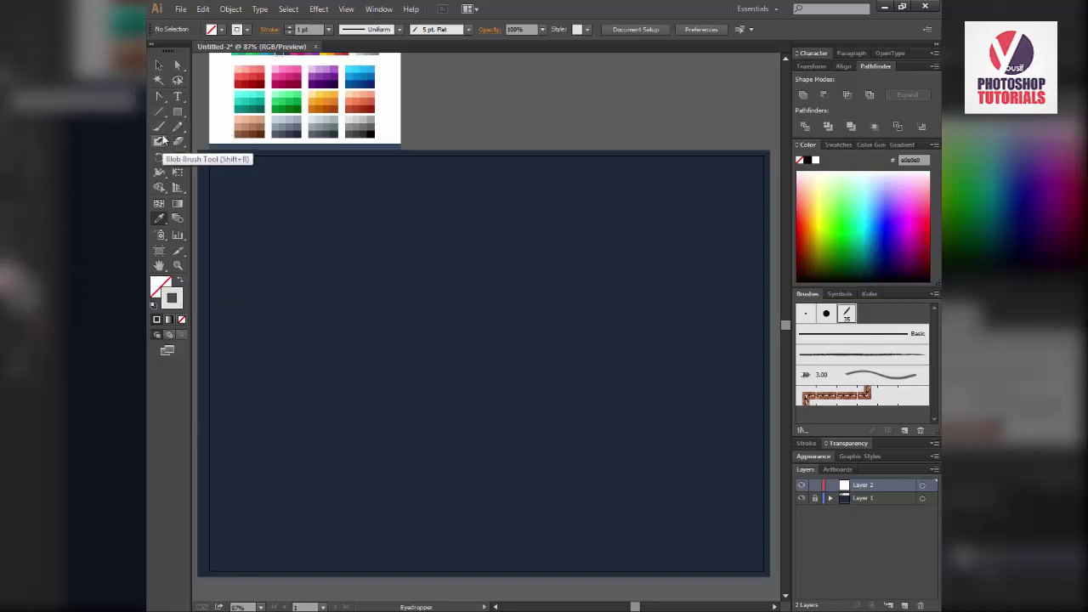
{"action": "left_click", "coordinate": [182, 281]}
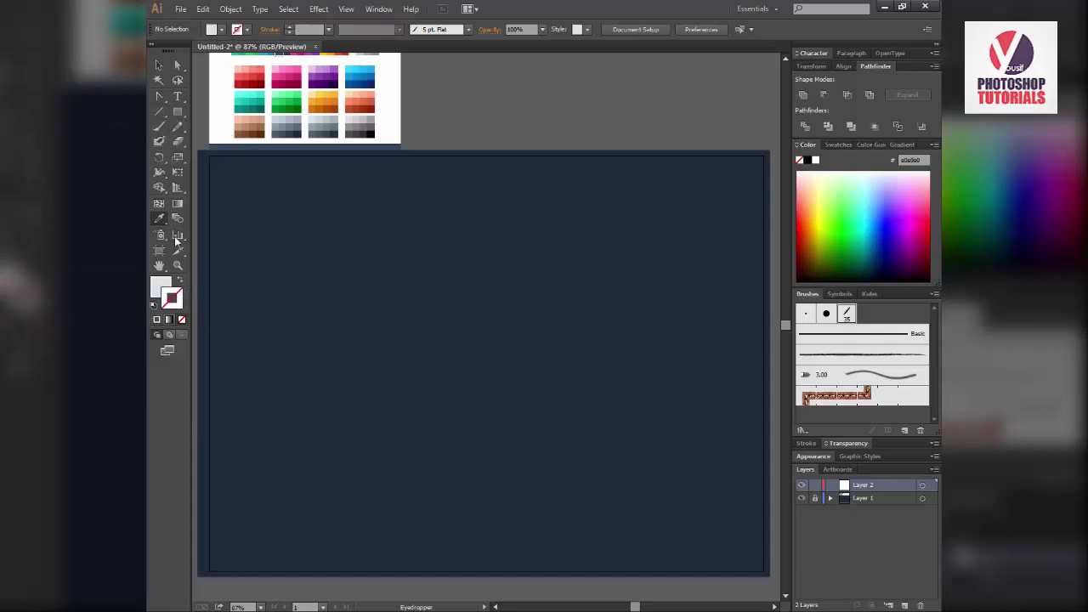
Step: Paint a test loop stroke with the Paintbrush, then undo it
{"action": "left_click", "coordinate": [158, 126]}
{"action": "left_click_drag", "start_coordinate": [364, 236], "coordinate": [353, 299]}
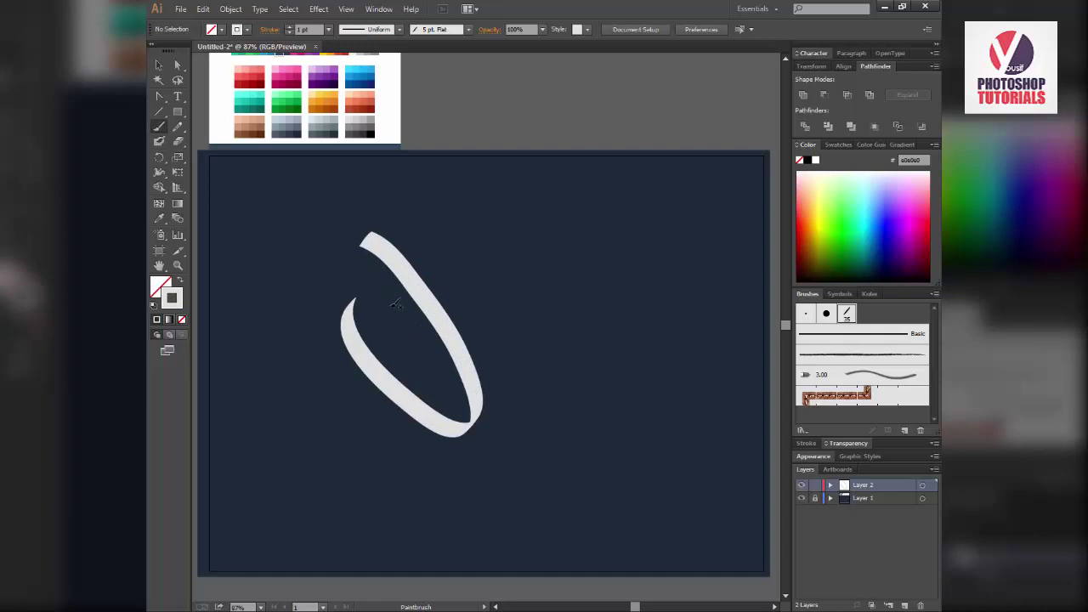
{"action": "key", "text": "ctrl+z"}
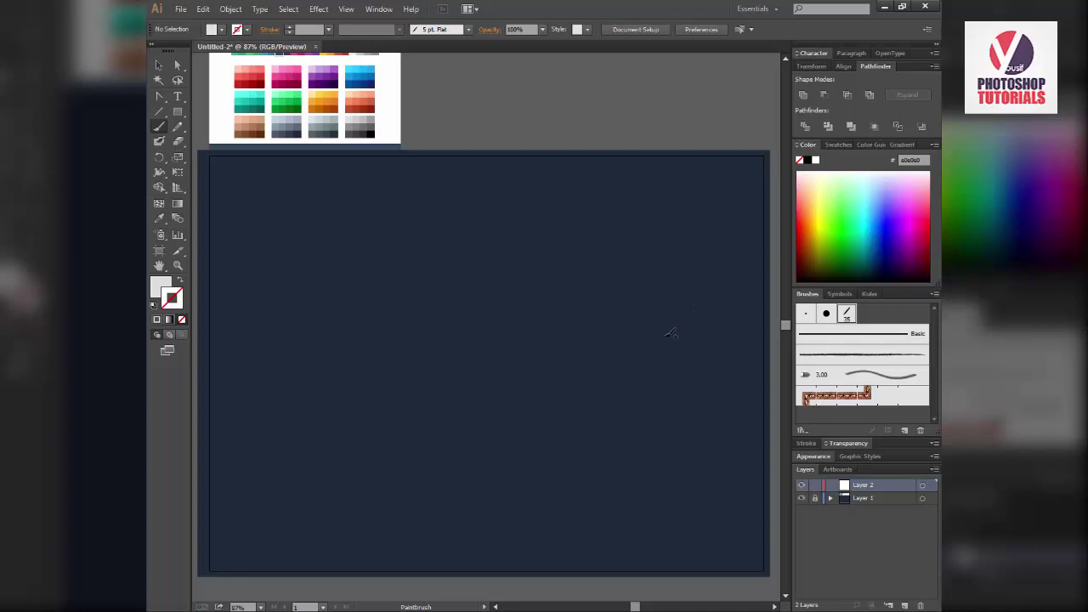
{"action": "left_click_drag", "start_coordinate": [670, 333], "coordinate": [654, 305]}
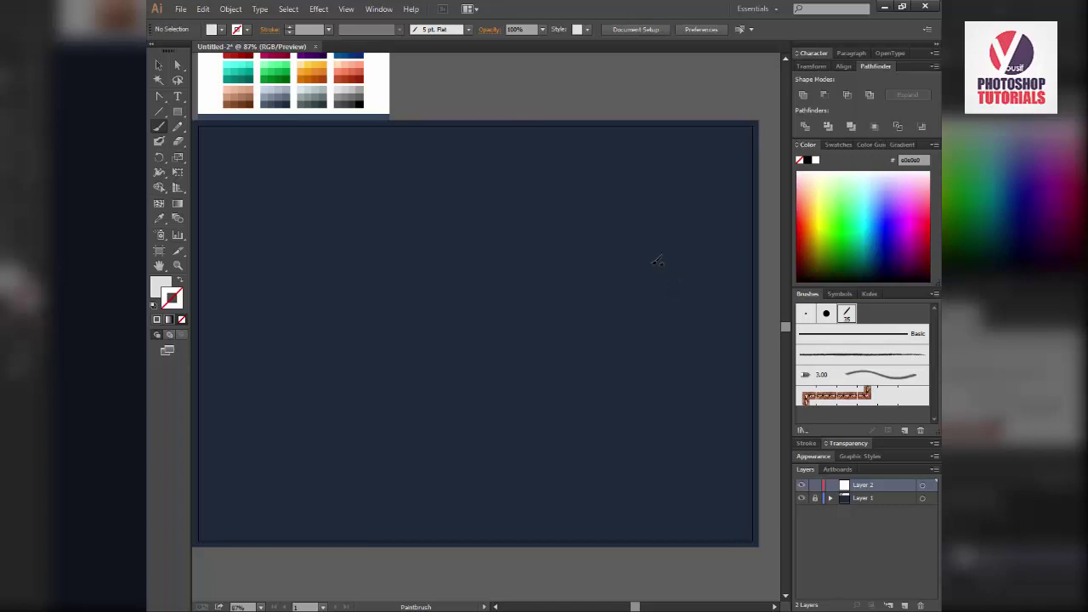
Step: Paint the Arabic word's strokes in white with the flat brush, from right to left
{"action": "left_click_drag", "start_coordinate": [658, 260], "coordinate": [652, 367]}
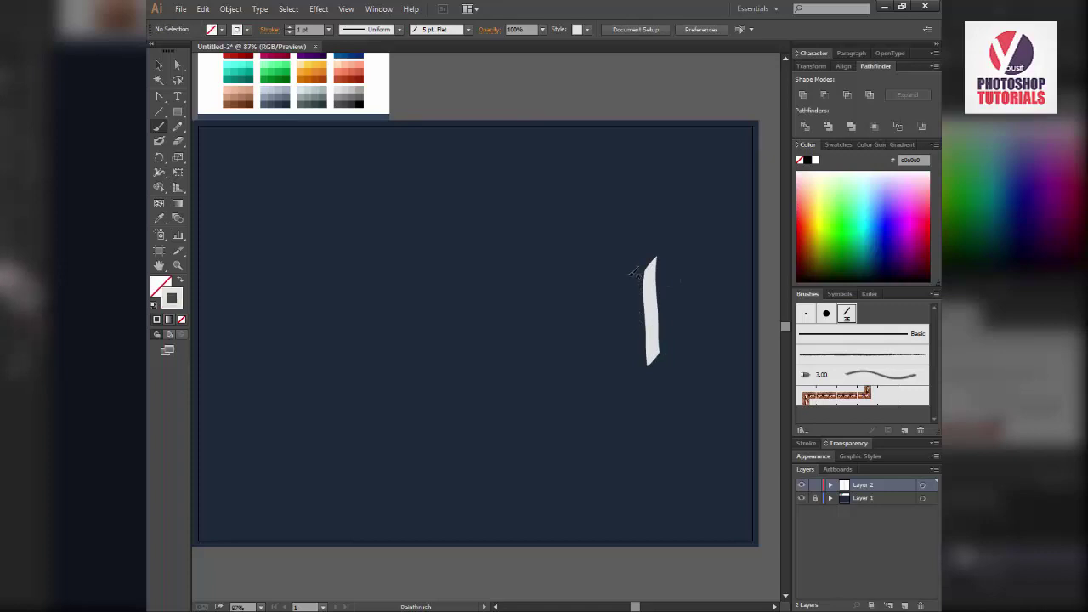
{"action": "mouse_move", "coordinate": [629, 270]}
{"action": "left_mouse_down"}
{"action": "mouse_move", "coordinate": [627, 336]}
{"action": "mouse_move", "coordinate": [598, 361]}
{"action": "mouse_move", "coordinate": [542, 379]}
{"action": "left_mouse_up"}
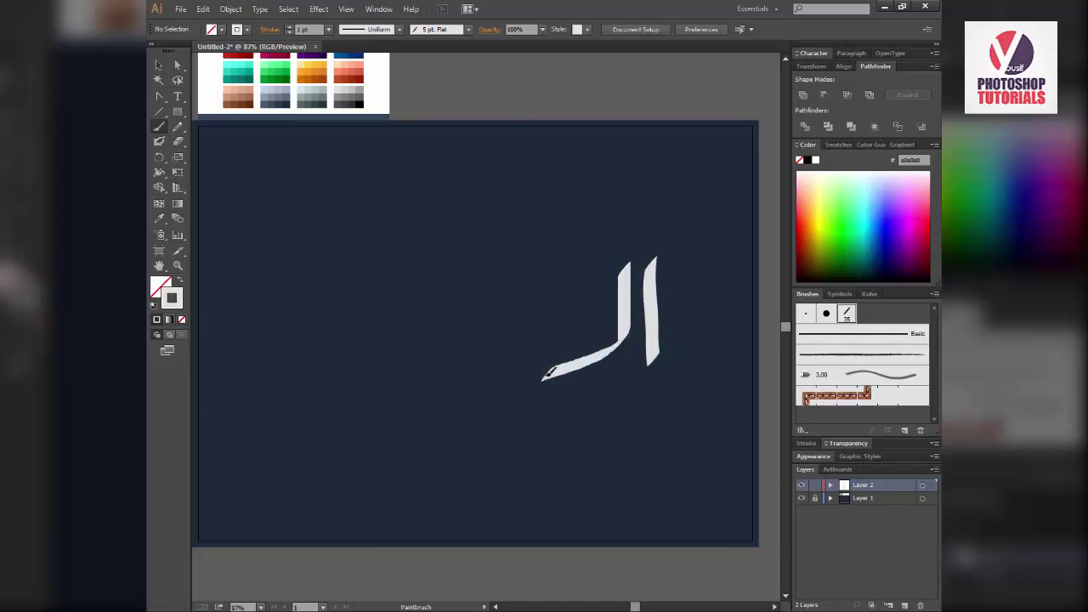
{"action": "left_click_drag", "start_coordinate": [581, 289], "coordinate": [571, 357]}
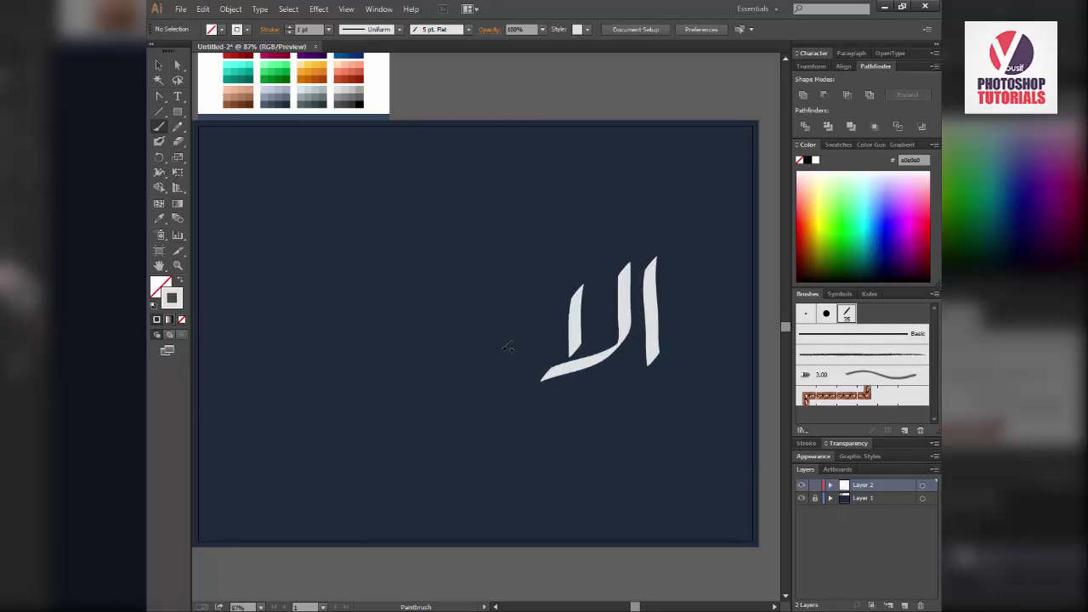
{"action": "mouse_move", "coordinate": [498, 353]}
{"action": "left_mouse_down"}
{"action": "mouse_move", "coordinate": [532, 323]}
{"action": "mouse_move", "coordinate": [509, 346]}
{"action": "mouse_move", "coordinate": [485, 357]}
{"action": "mouse_move", "coordinate": [491, 342]}
{"action": "mouse_move", "coordinate": [461, 359]}
{"action": "mouse_move", "coordinate": [442, 259]}
{"action": "mouse_move", "coordinate": [454, 277]}
{"action": "mouse_move", "coordinate": [425, 340]}
{"action": "mouse_move", "coordinate": [446, 365]}
{"action": "mouse_move", "coordinate": [408, 398]}
{"action": "mouse_move", "coordinate": [366, 328]}
{"action": "left_mouse_up"}
{"action": "key", "text": "v"}
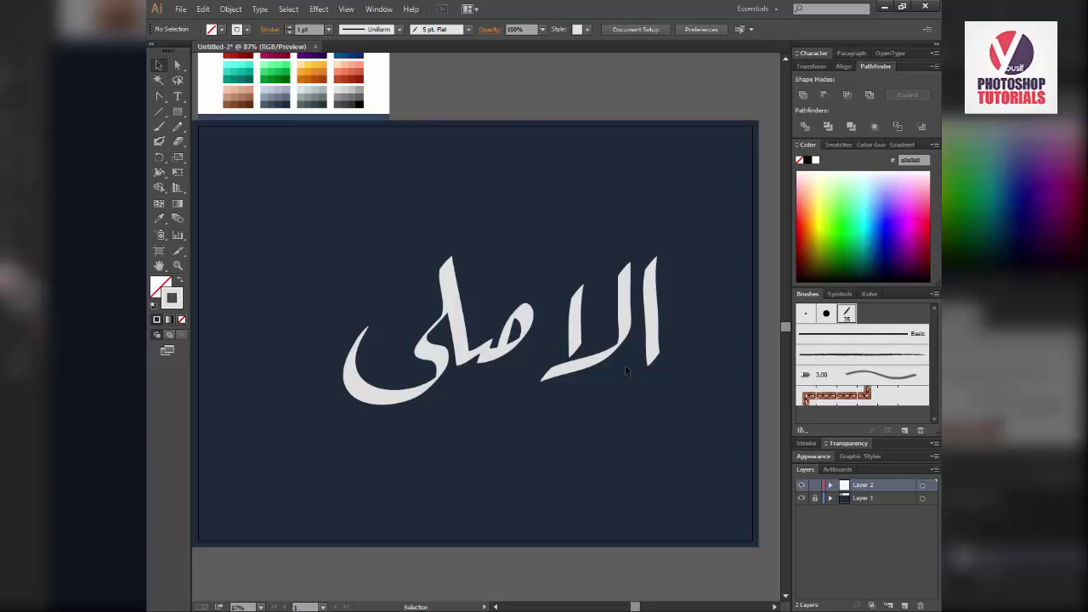
Step: At 200% zoom, convert the rightmost stroke's middle and lower anchors into corner points
{"action": "key", "text": "z"}
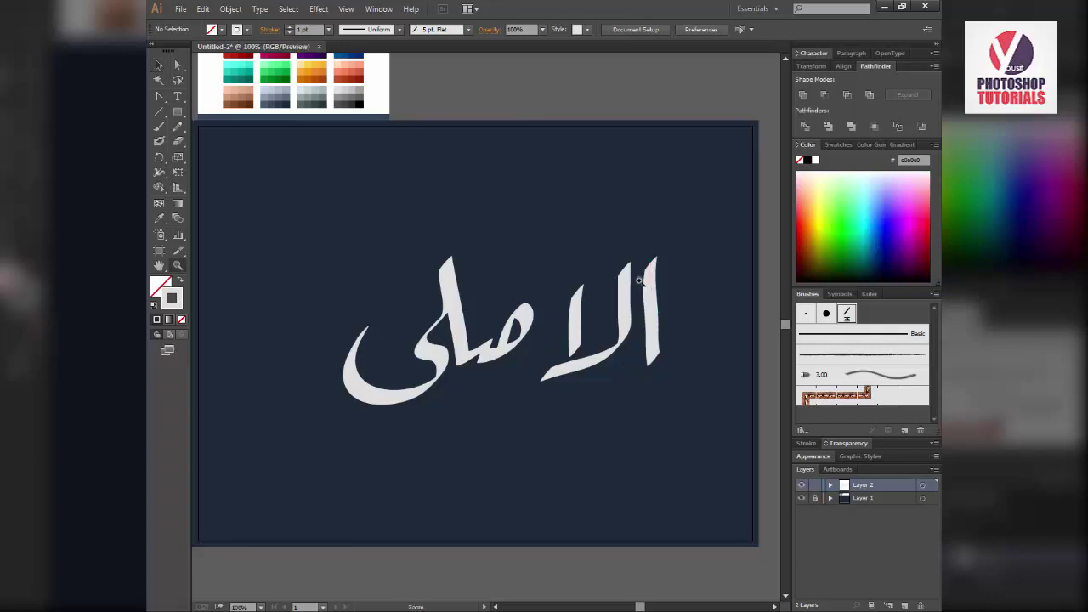
{"action": "left_click", "coordinate": [532, 335]}
{"action": "left_click_drag", "start_coordinate": [532, 334], "coordinate": [564, 318]}
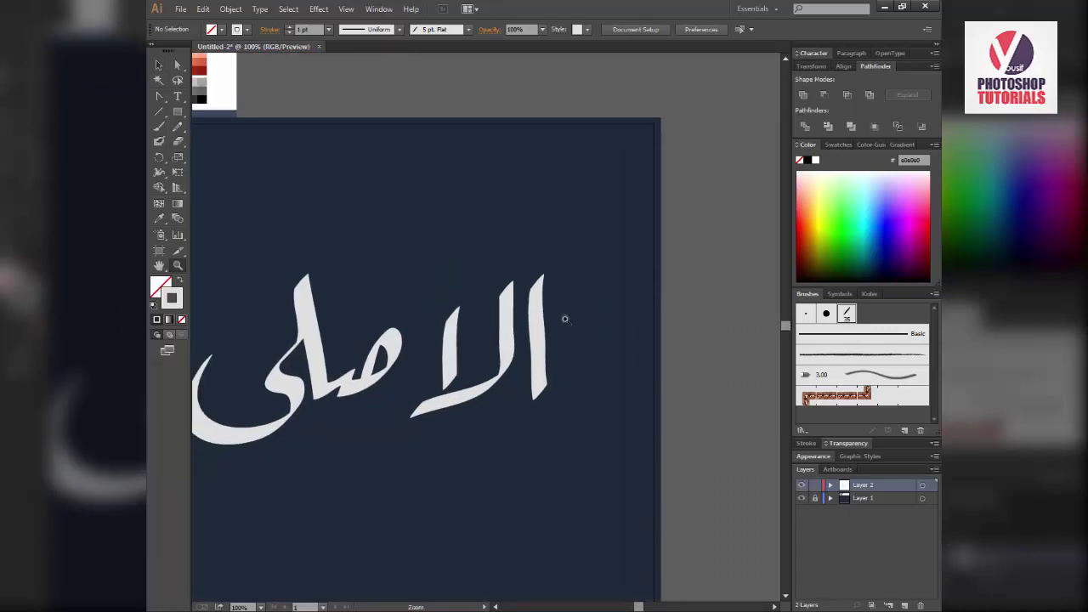
{"action": "left_click", "coordinate": [476, 298]}
{"action": "left_click", "coordinate": [420, 286]}
{"action": "left_click_drag", "start_coordinate": [420, 287], "coordinate": [386, 254]}
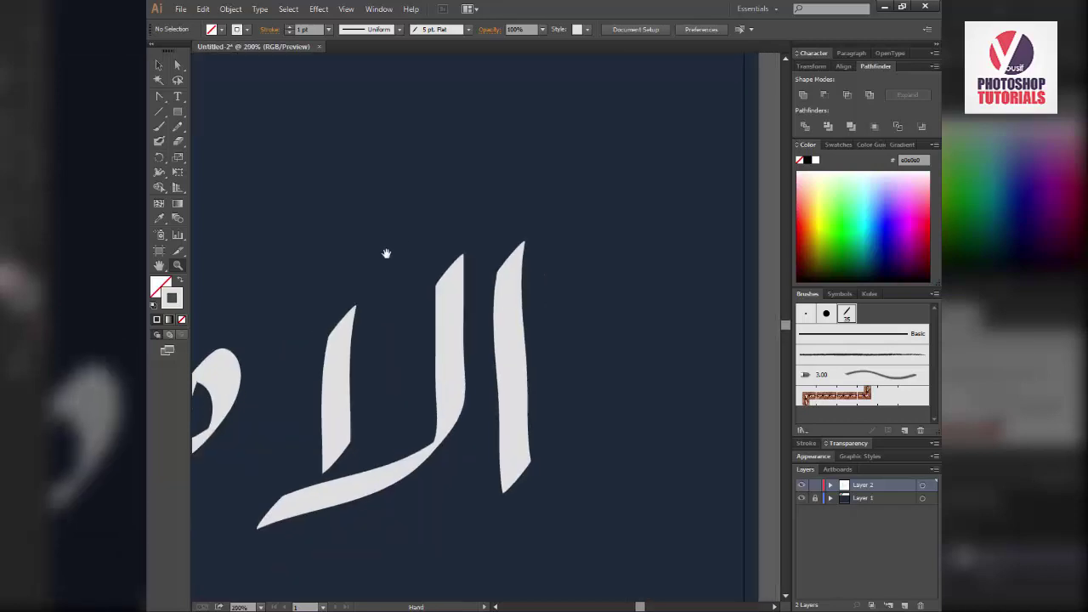
{"action": "left_click", "coordinate": [167, 100]}
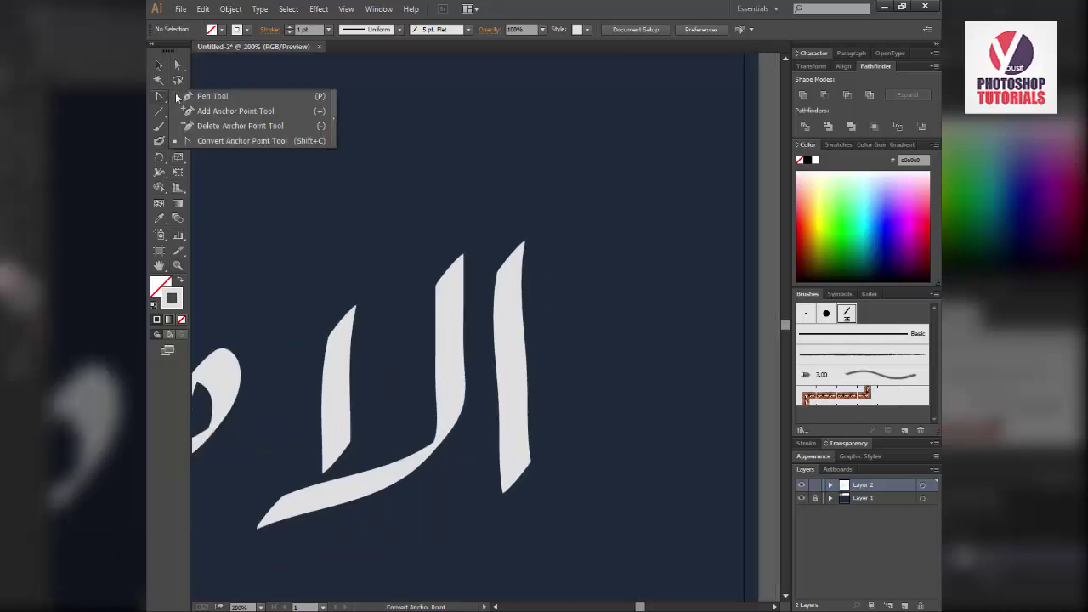
{"action": "left_click", "coordinate": [180, 96]}
{"action": "left_click", "coordinate": [159, 96]}
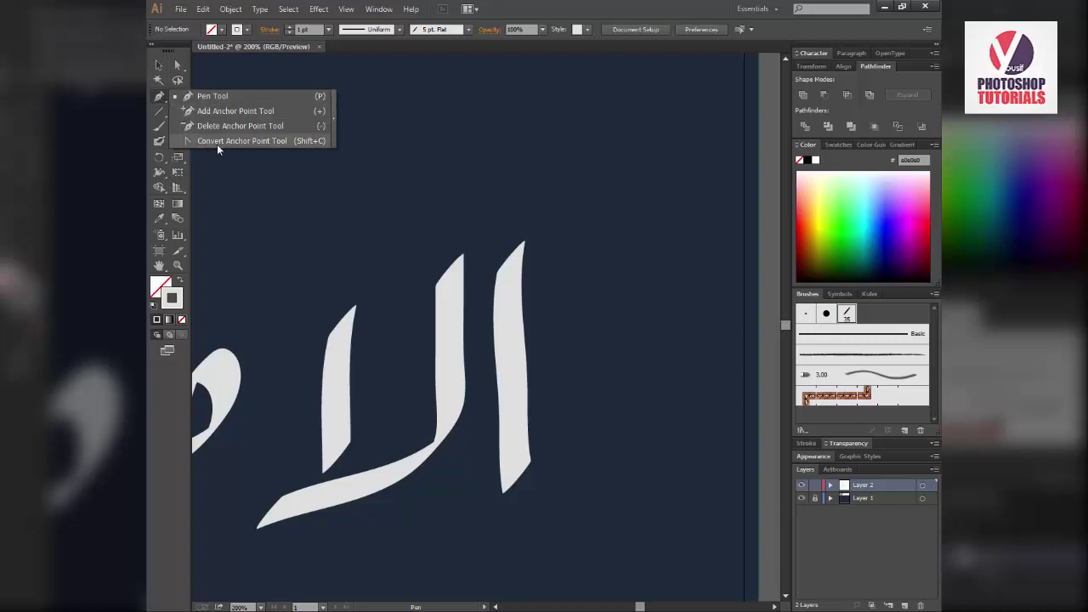
{"action": "left_click", "coordinate": [267, 142]}
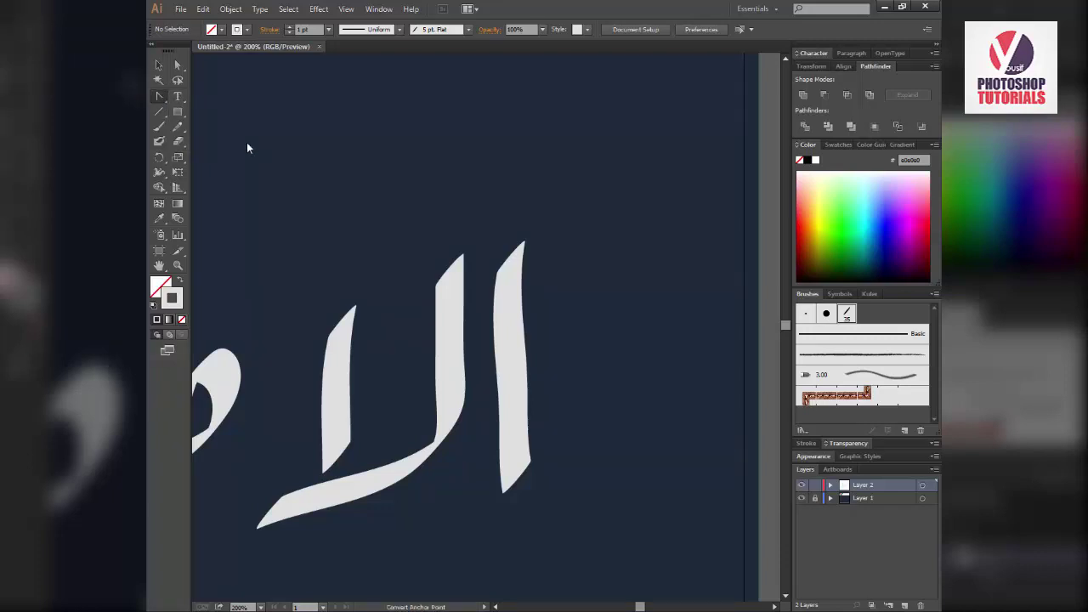
{"action": "left_click", "coordinate": [511, 257]}
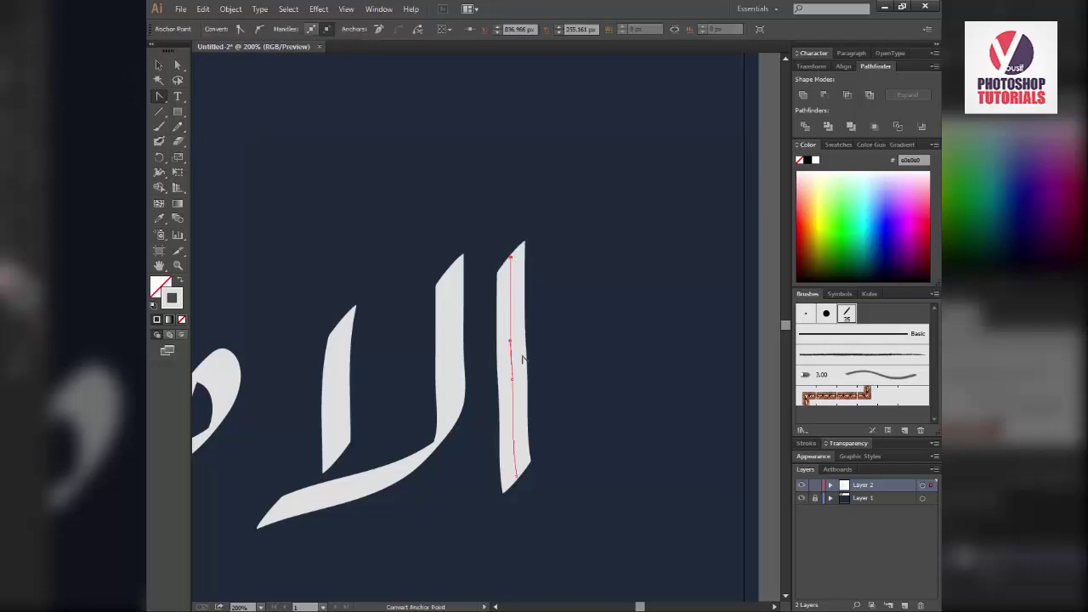
{"action": "left_click", "coordinate": [513, 380]}
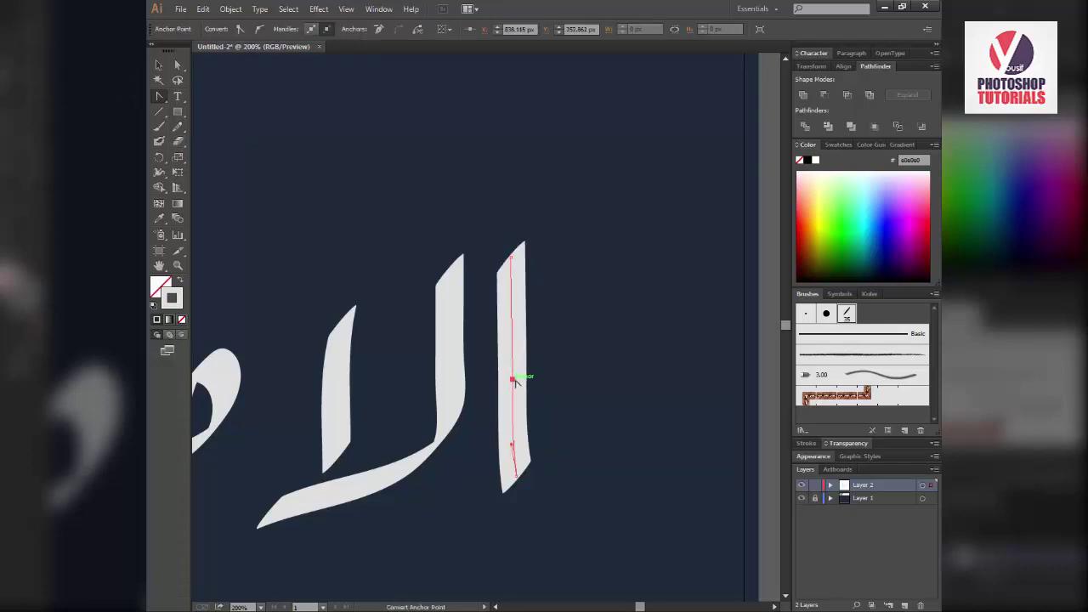
{"action": "left_click", "coordinate": [517, 475]}
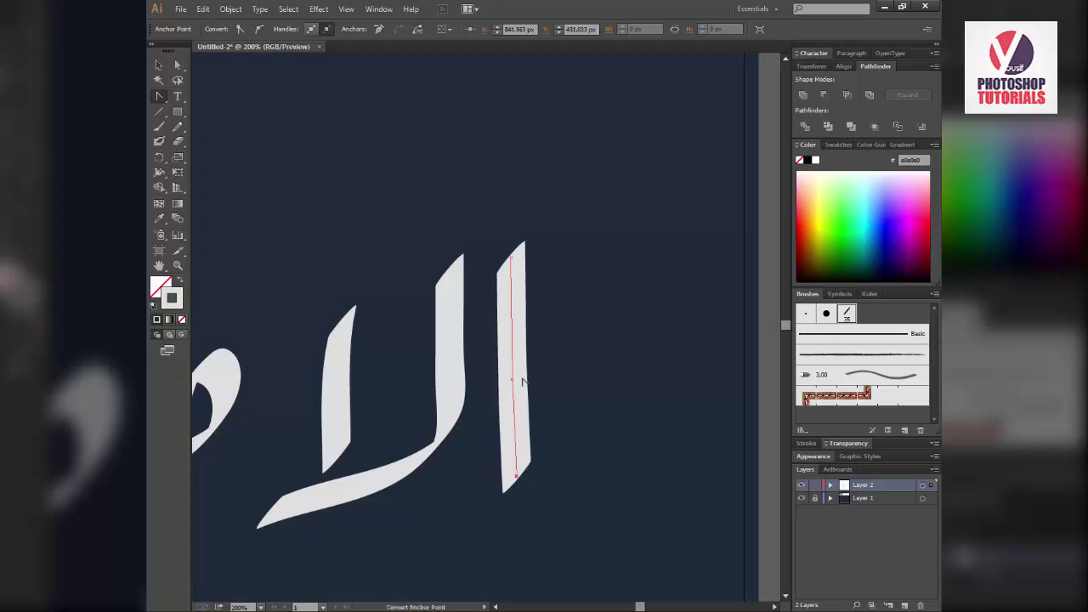
Step: Delete the extra middle anchor from the right stroke and make the lam's lower-left point a corner
{"action": "mouse_move", "coordinate": [159, 96]}
{"action": "left_mouse_down"}
{"action": "mouse_move", "coordinate": [204, 112]}
{"action": "mouse_move", "coordinate": [188, 128]}
{"action": "left_mouse_up"}
{"action": "left_click", "coordinate": [512, 379]}
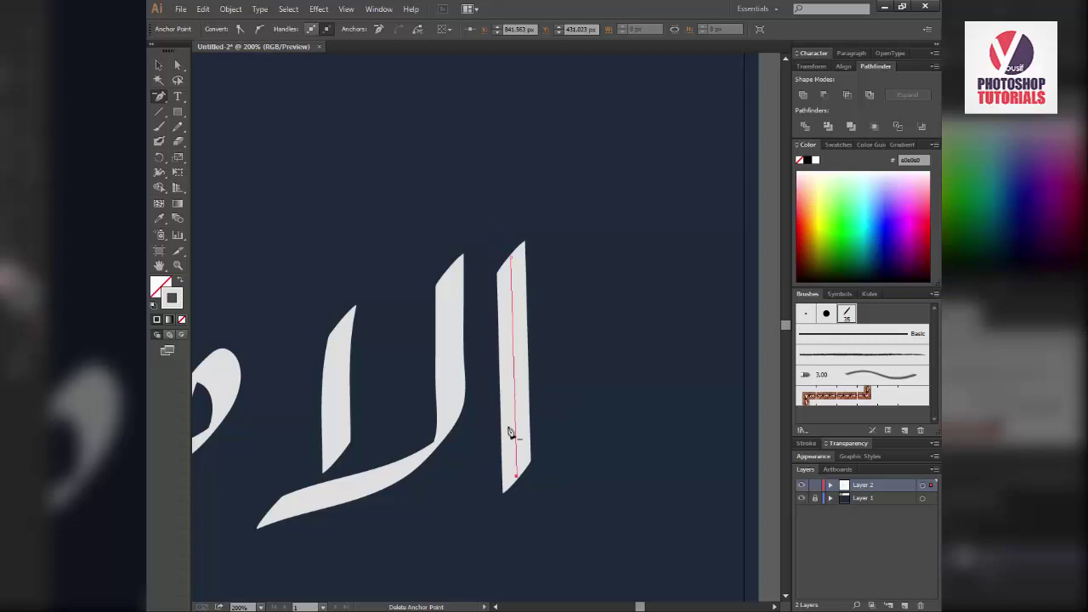
{"action": "mouse_move", "coordinate": [159, 97]}
{"action": "left_mouse_down"}
{"action": "mouse_move", "coordinate": [200, 119]}
{"action": "mouse_move", "coordinate": [213, 140]}
{"action": "left_mouse_up"}
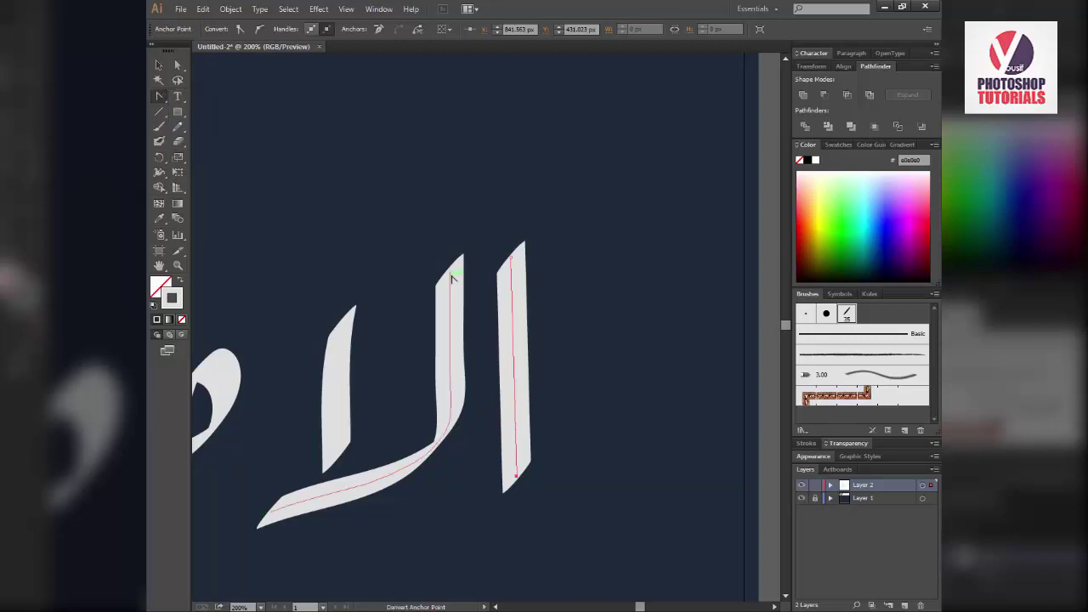
{"action": "left_click", "coordinate": [450, 274], "text": "ctrl"}
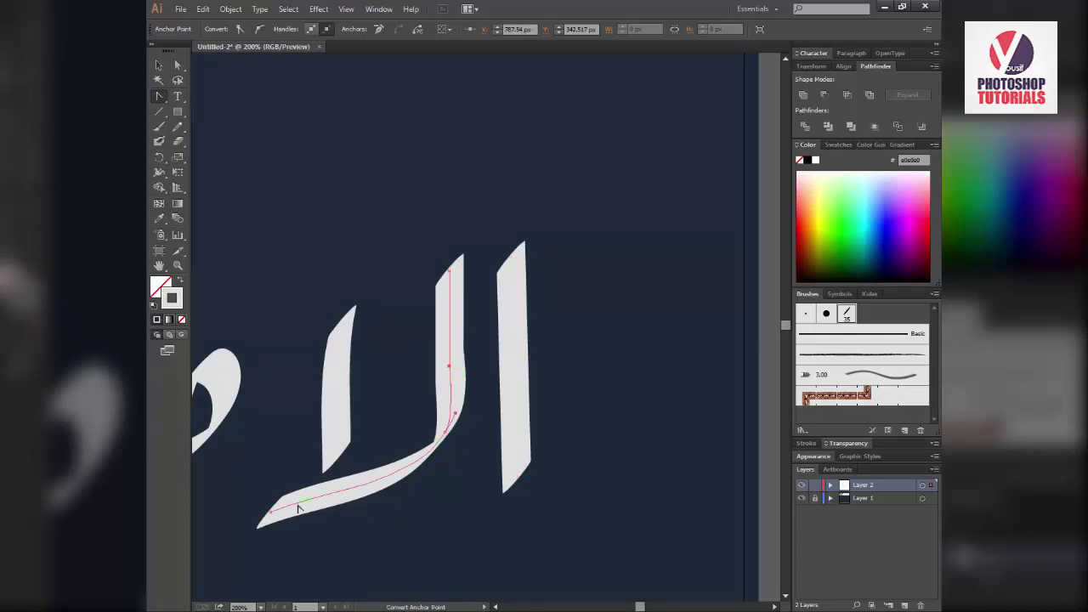
{"action": "left_click", "coordinate": [270, 514]}
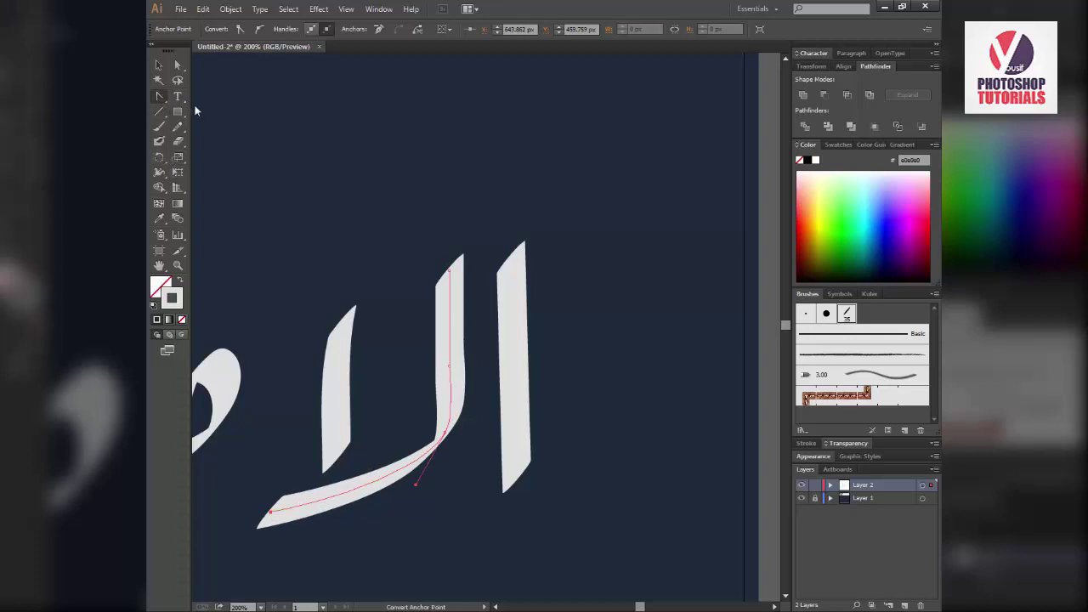
Step: Convert the left letters' base anchors to corners and pull out a curve at the inner joint
{"action": "left_click_drag", "start_coordinate": [158, 96], "coordinate": [213, 119]}
{"action": "left_click_drag", "start_coordinate": [362, 388], "coordinate": [500, 302]}
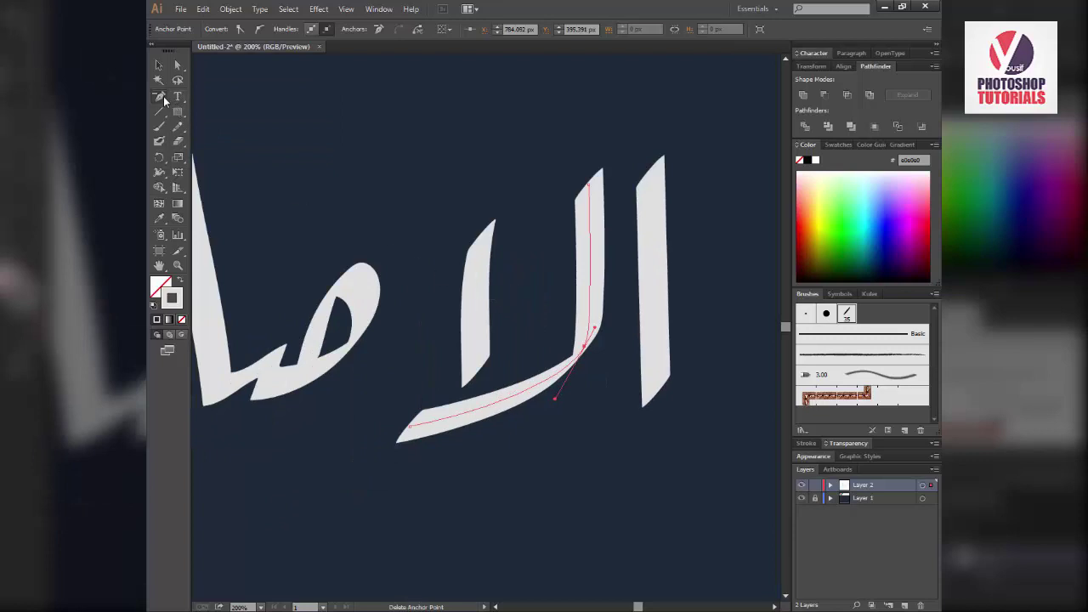
{"action": "left_click_drag", "start_coordinate": [159, 96], "coordinate": [221, 146]}
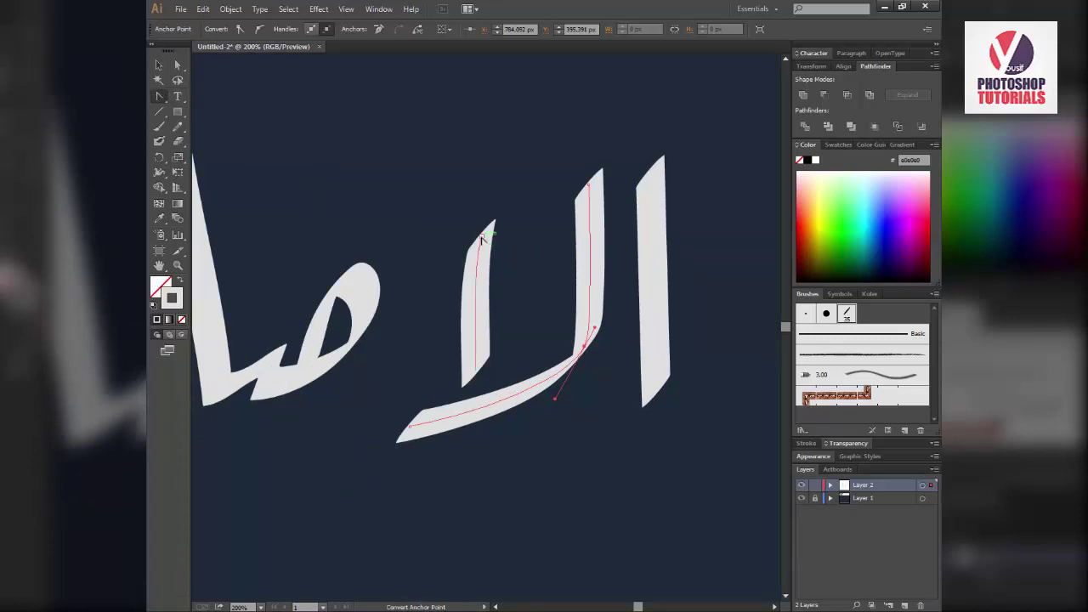
{"action": "left_click", "coordinate": [482, 235]}
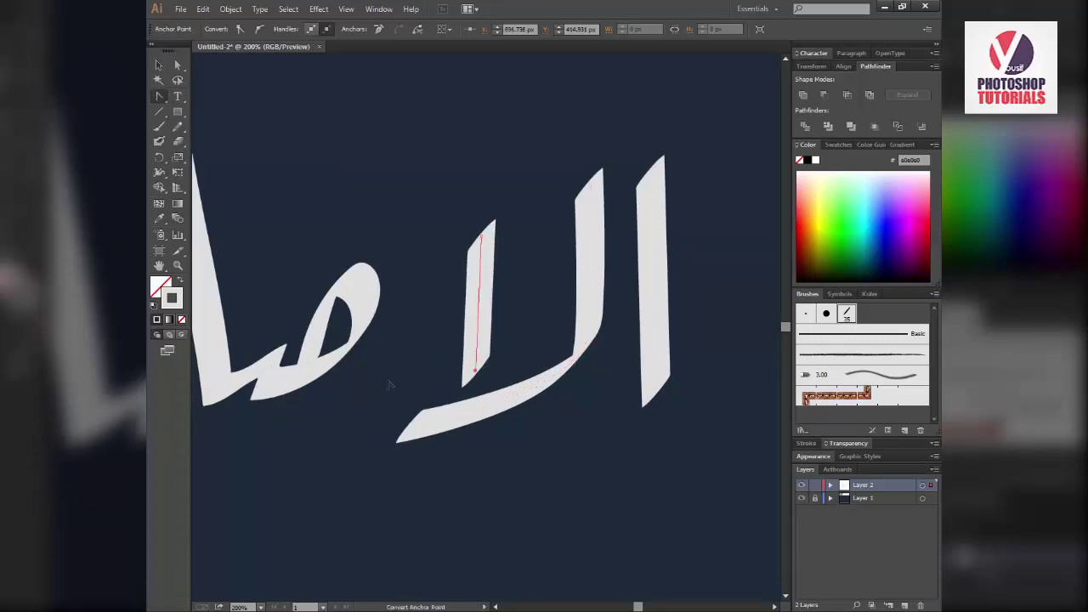
{"action": "scroll", "coordinate": [514, 376], "scroll_direction": "left", "scroll_amount": 5}
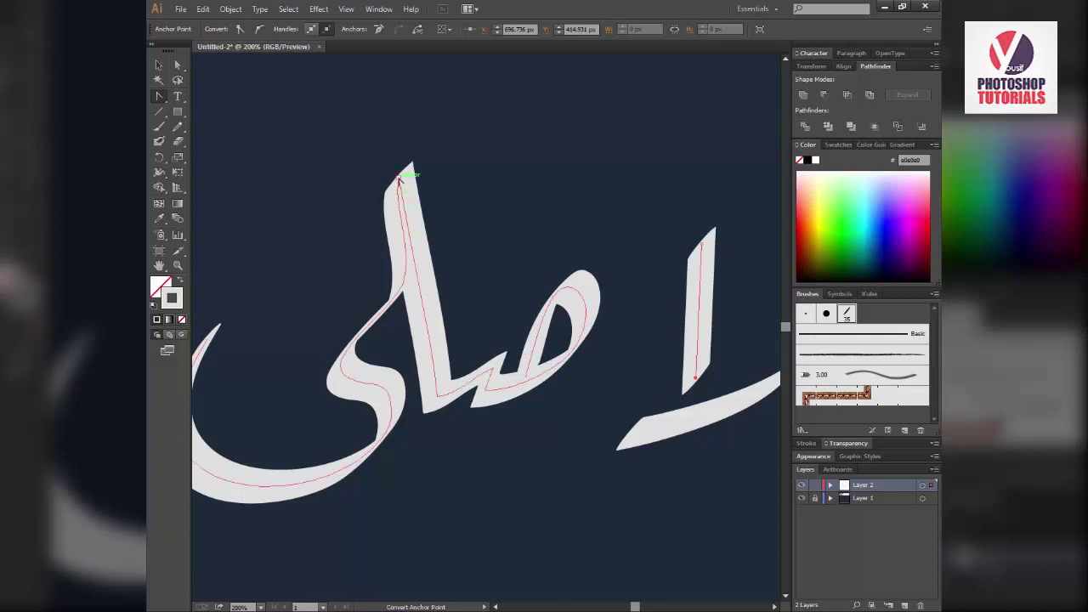
{"action": "left_click", "coordinate": [399, 181]}
{"action": "left_click", "coordinate": [436, 397]}
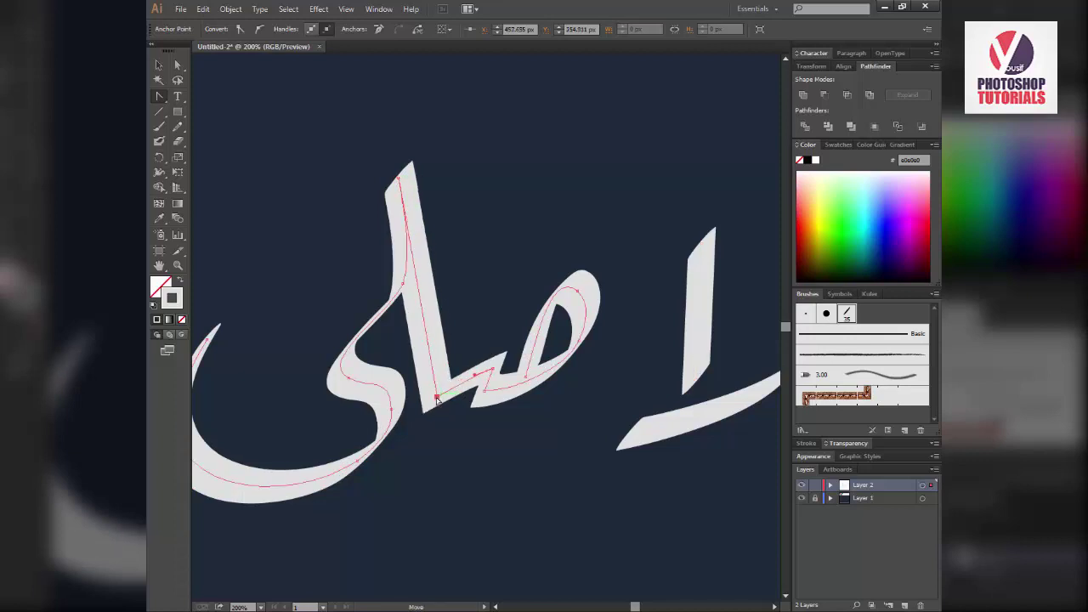
{"action": "left_click", "coordinate": [493, 370]}
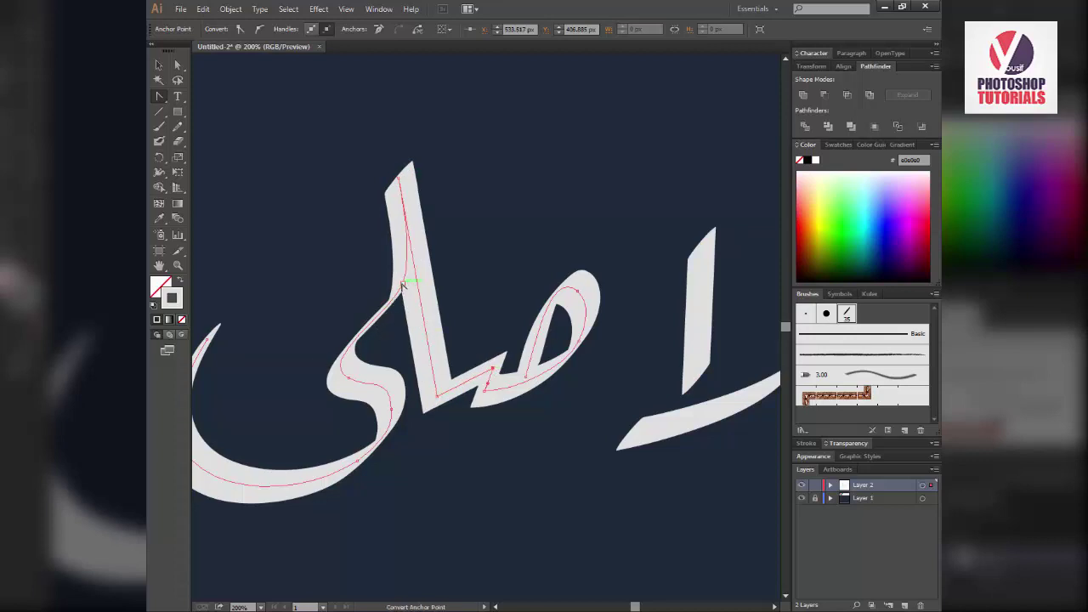
{"action": "left_click_drag", "start_coordinate": [402, 283], "coordinate": [316, 361]}
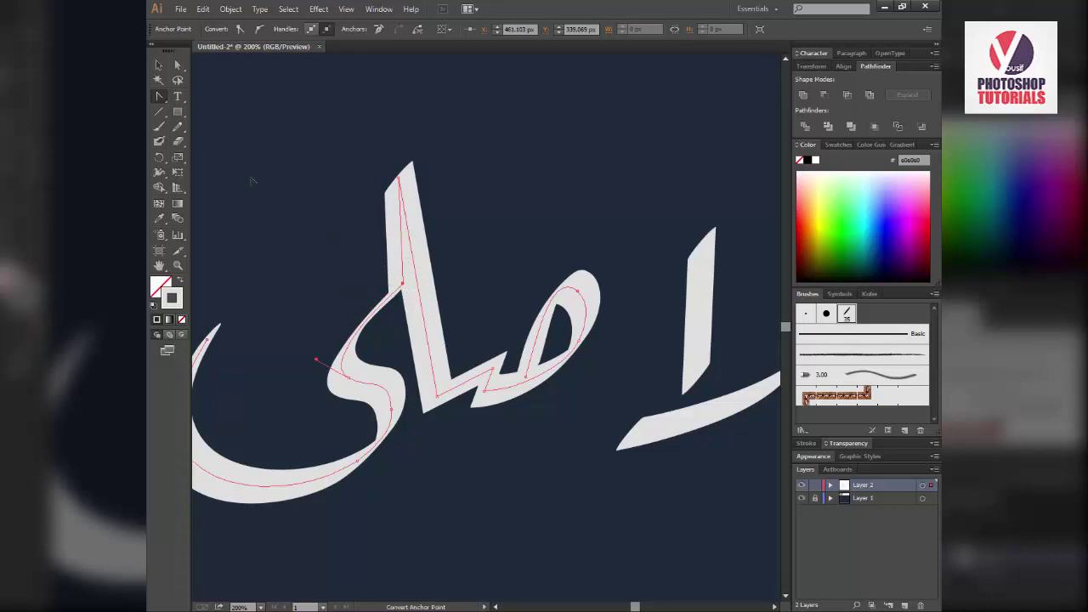
Step: Nudge the inner-joint anchor point slightly to reshape the letter's curve
{"action": "left_click", "coordinate": [177, 66]}
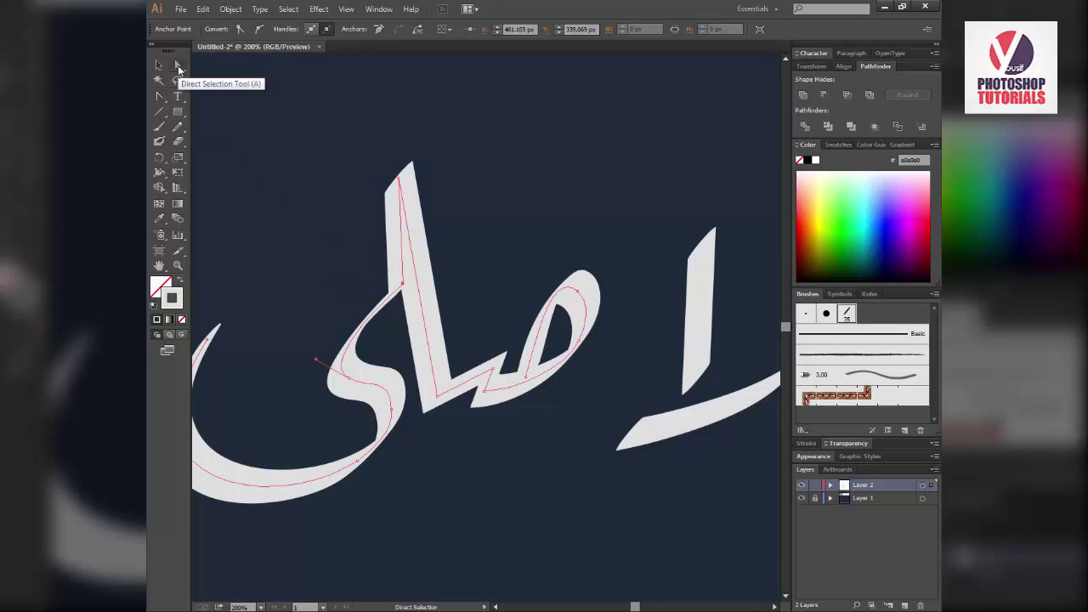
{"action": "left_click", "coordinate": [403, 287]}
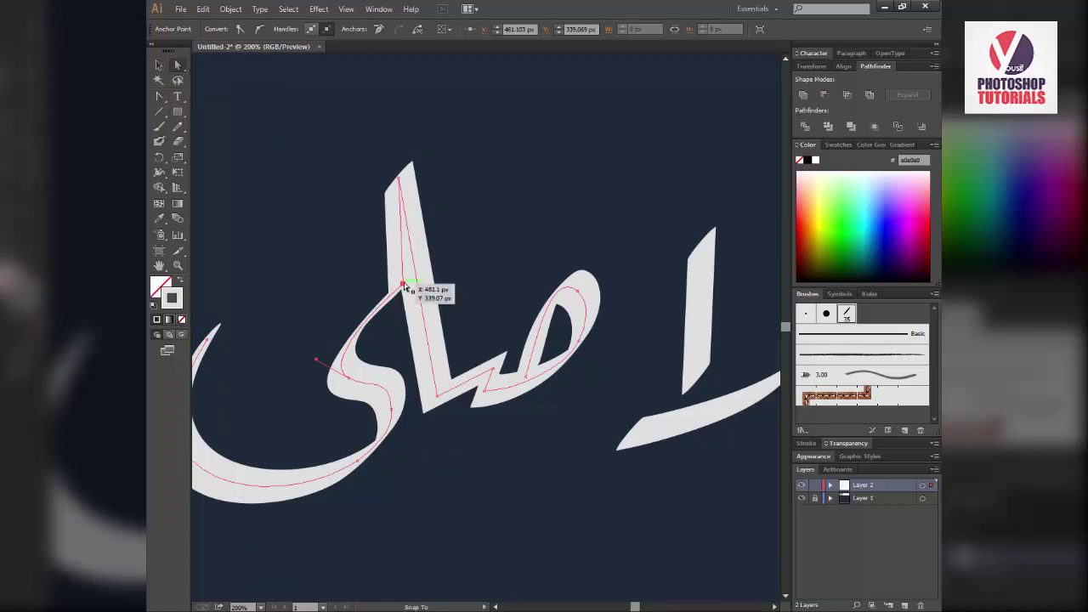
{"action": "left_click_drag", "start_coordinate": [403, 287], "coordinate": [415, 279]}
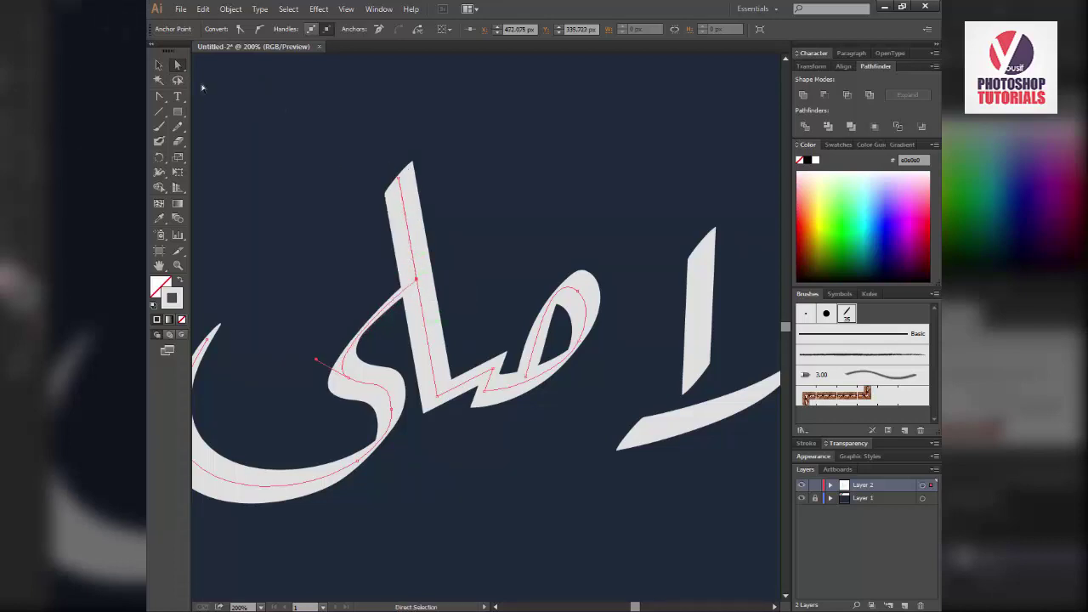
{"action": "left_click", "coordinate": [161, 65]}
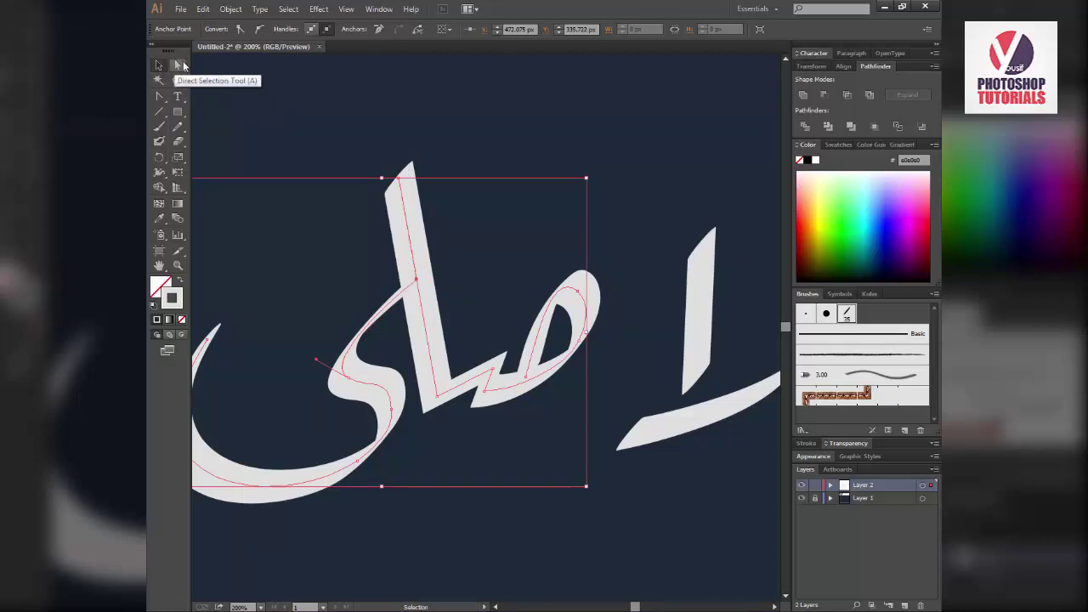
{"action": "left_click", "coordinate": [178, 66]}
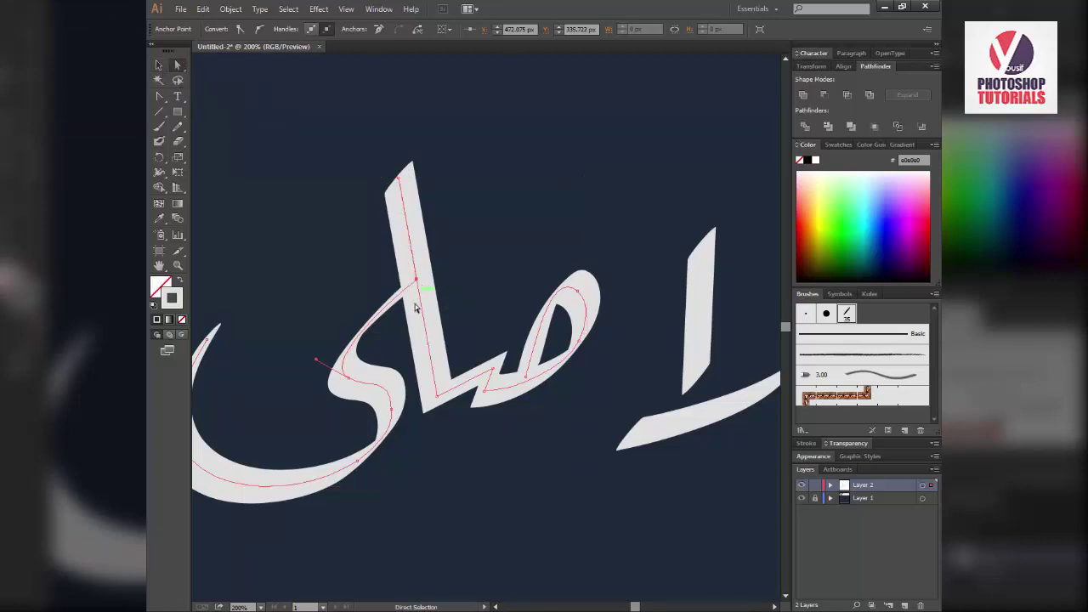
{"action": "left_click", "coordinate": [429, 170]}
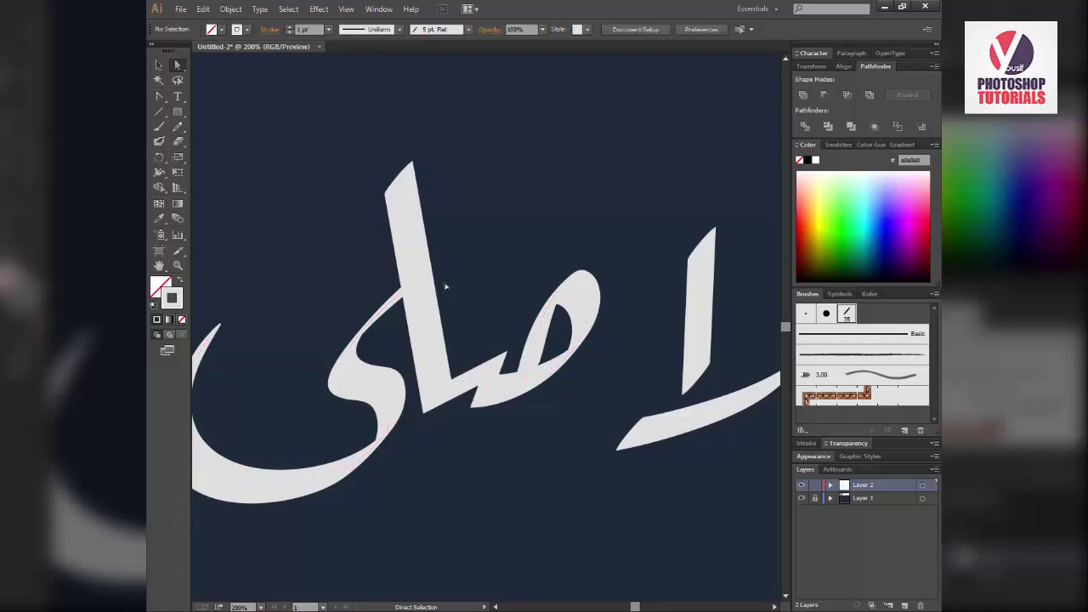
Step: Move the tall letter's top and lower anchors to make its stem more upright
{"action": "left_click_drag", "start_coordinate": [412, 247], "coordinate": [491, 223]}
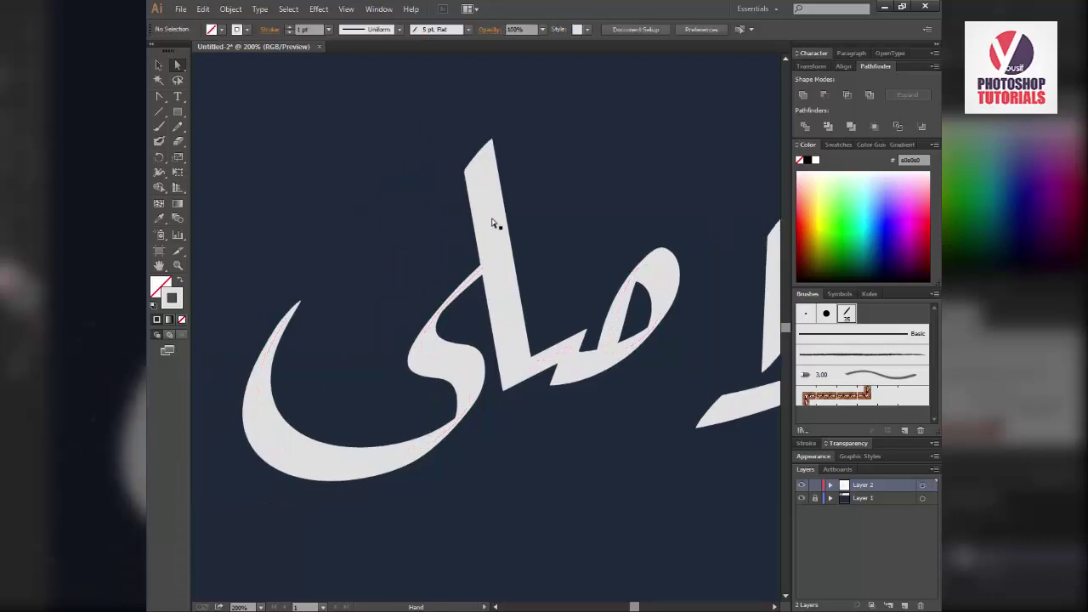
{"action": "left_click", "coordinate": [482, 160]}
{"action": "left_click_drag", "start_coordinate": [478, 157], "coordinate": [507, 153]}
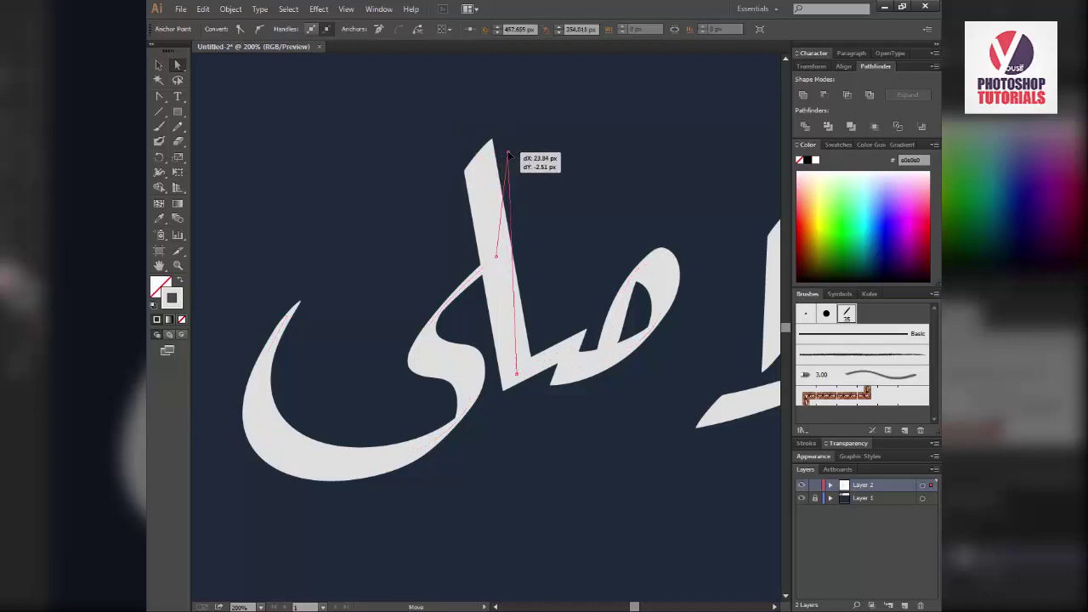
{"action": "left_click_drag", "start_coordinate": [497, 260], "coordinate": [511, 254]}
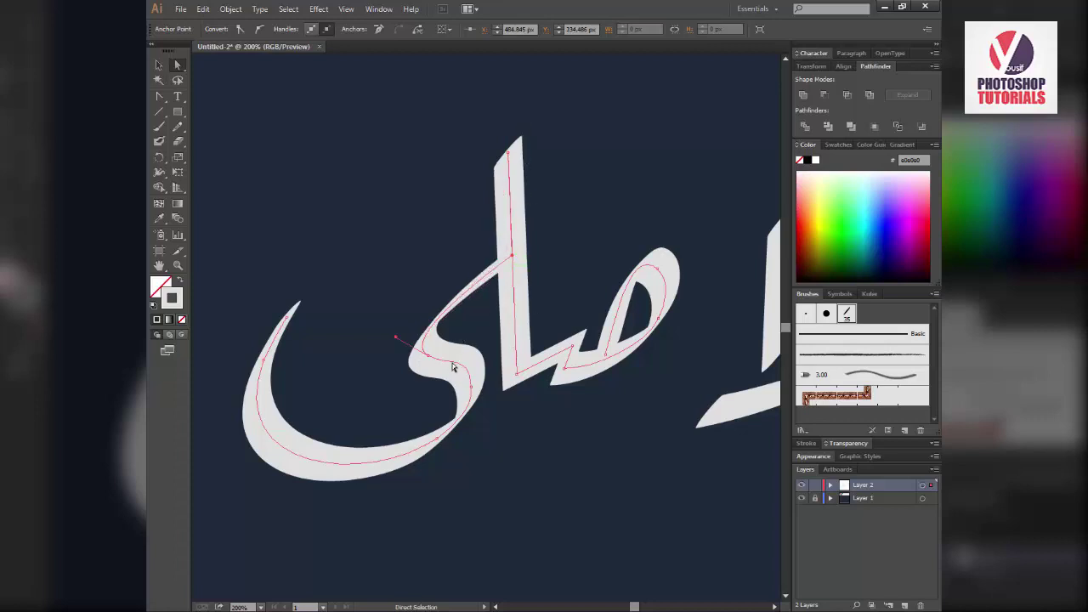
Step: Select the whole Arabic word and expand its brush strokes into filled shapes with Expand Appearance
{"action": "key", "text": "z"}
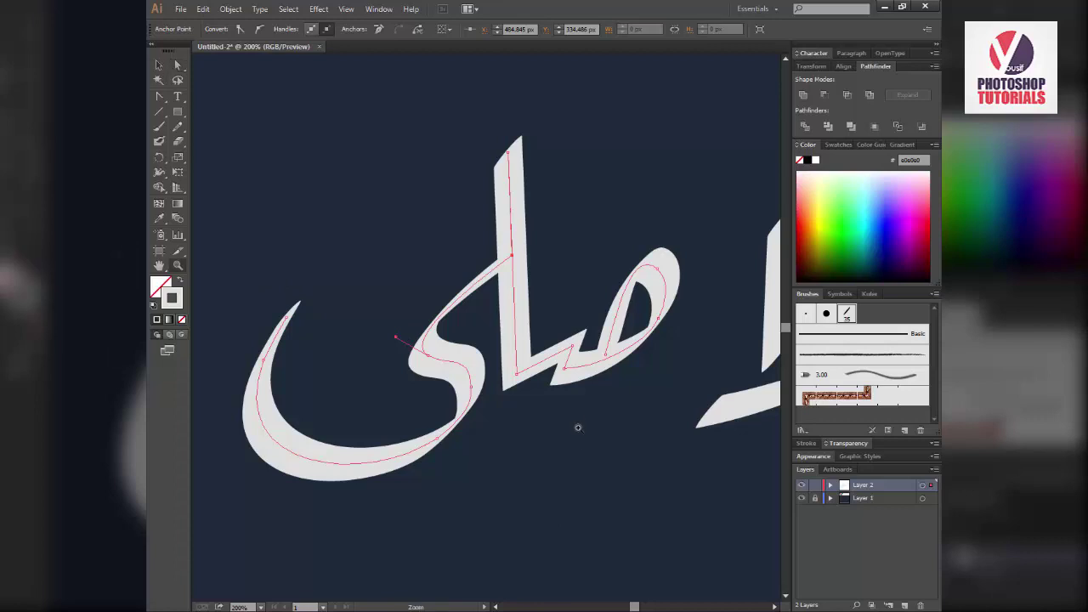
{"action": "left_click", "coordinate": [581, 414], "text": "alt"}
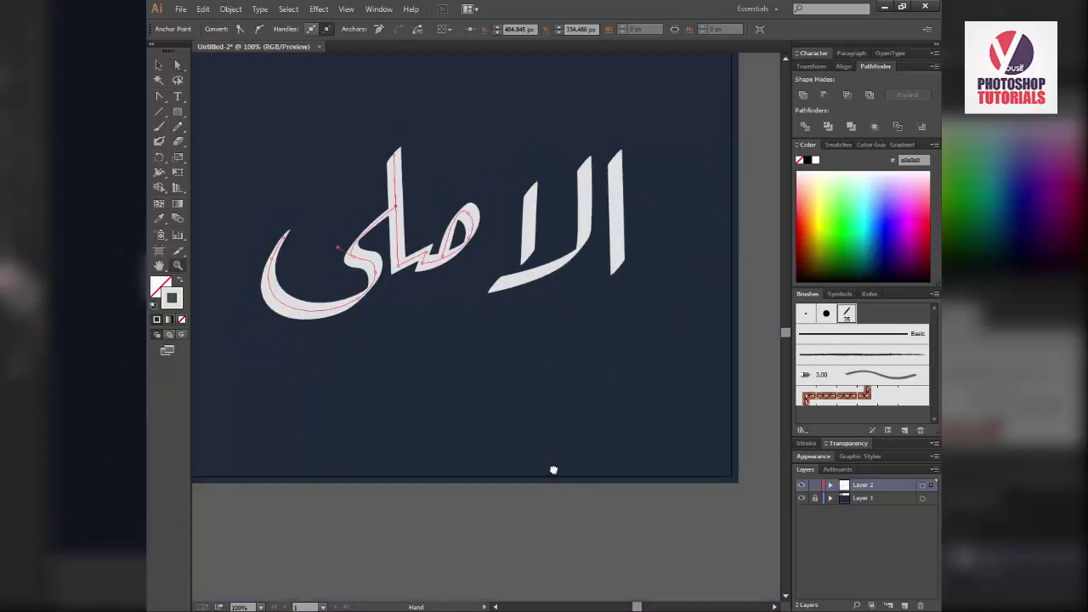
{"action": "key", "text": "v"}
{"action": "left_click_drag", "start_coordinate": [264, 182], "coordinate": [715, 471]}
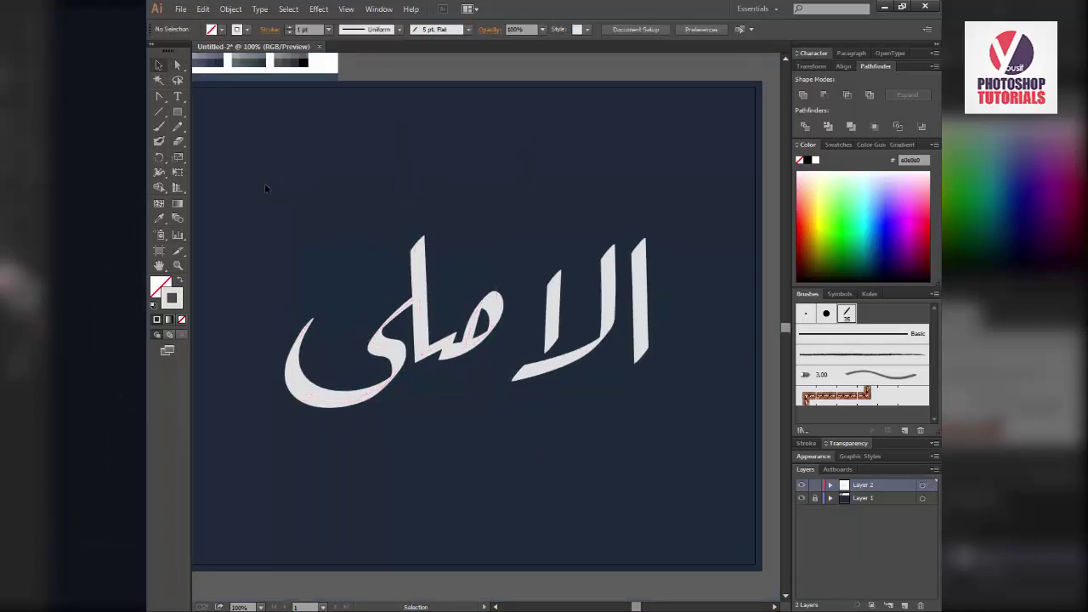
{"action": "left_click", "coordinate": [315, 214]}
{"action": "left_click_drag", "start_coordinate": [238, 167], "coordinate": [711, 438]}
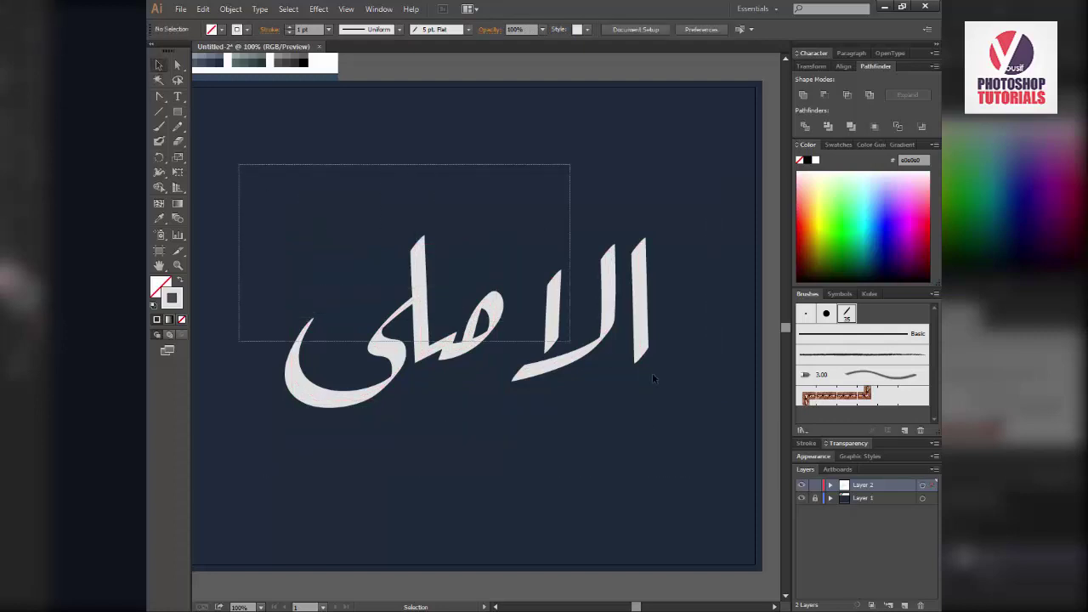
{"action": "left_click", "coordinate": [230, 9]}
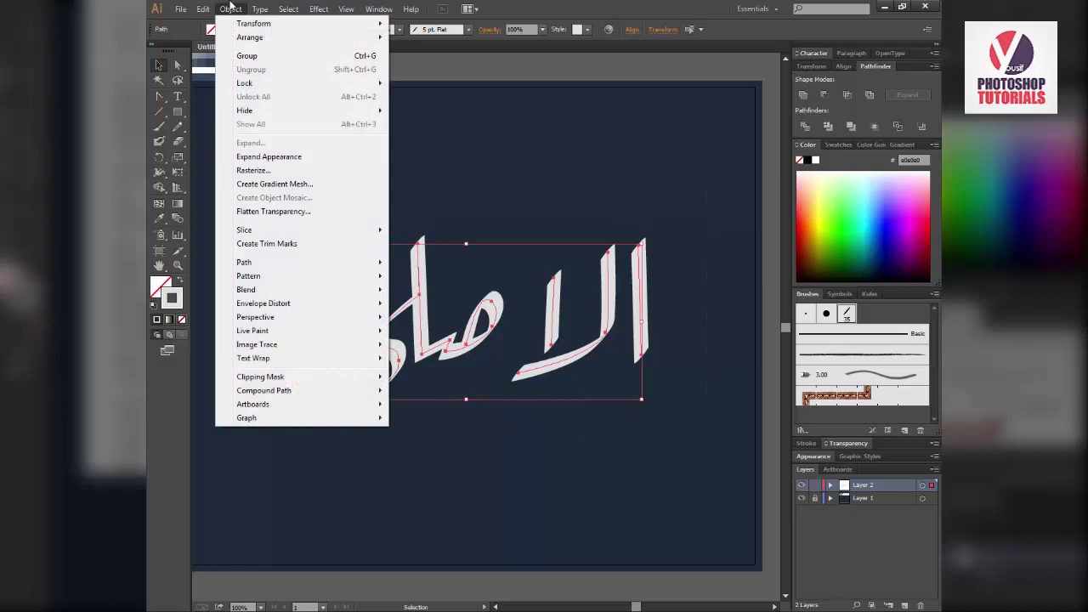
{"action": "left_click", "coordinate": [301, 156]}
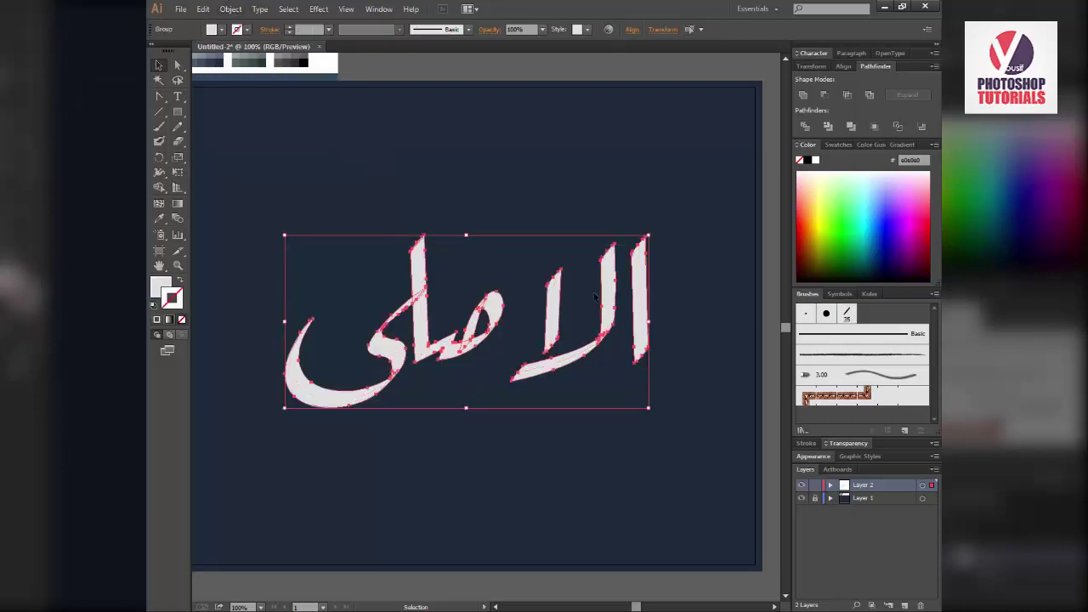
{"action": "left_click", "coordinate": [595, 417]}
Step: Nudge the word's left part right, then scale the whole word down to about 74%
{"action": "left_click_drag", "start_coordinate": [472, 355], "coordinate": [486, 355]}
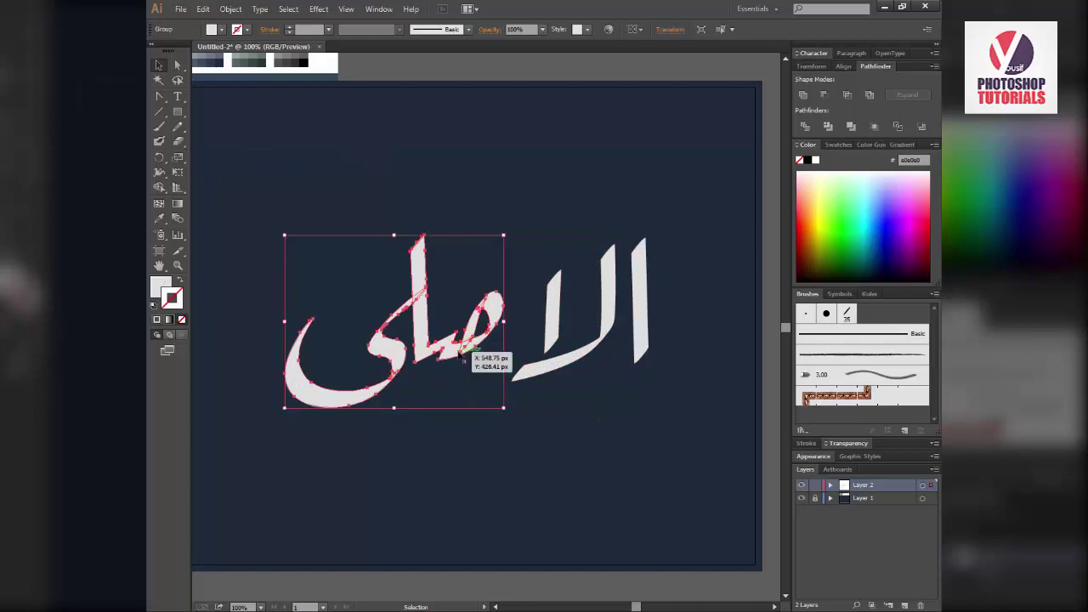
{"action": "left_click", "coordinate": [509, 439]}
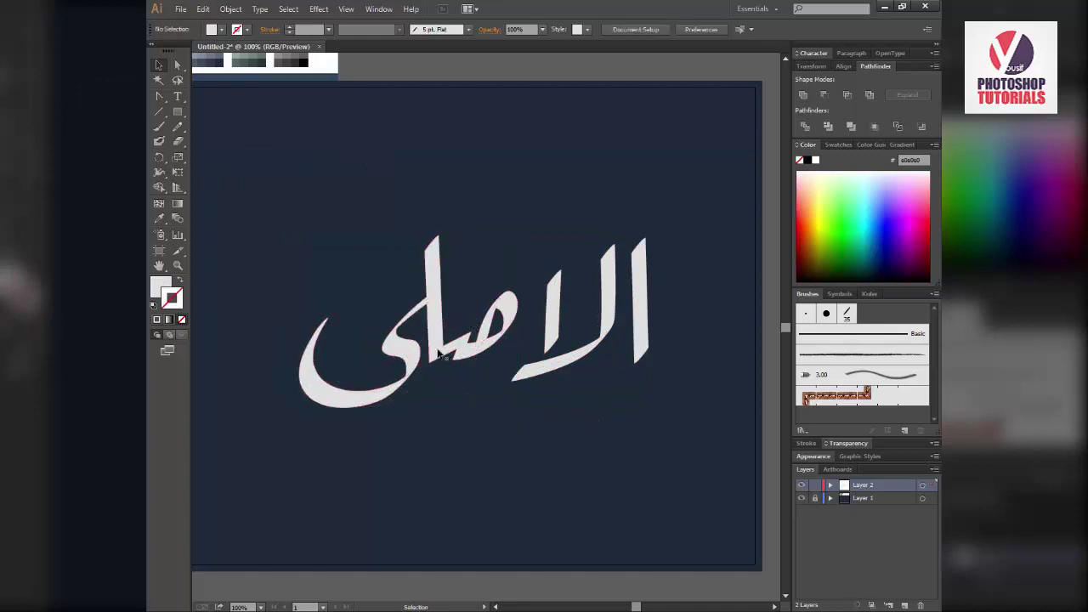
{"action": "left_click", "coordinate": [323, 321]}
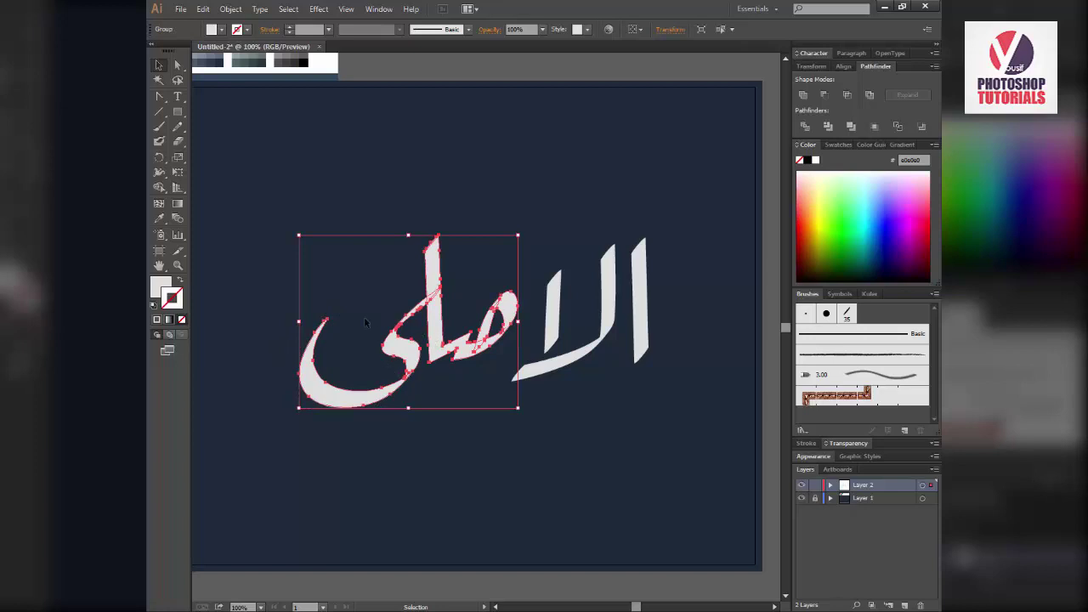
{"action": "left_click", "coordinate": [540, 214]}
{"action": "left_click_drag", "start_coordinate": [695, 397], "coordinate": [265, 216]}
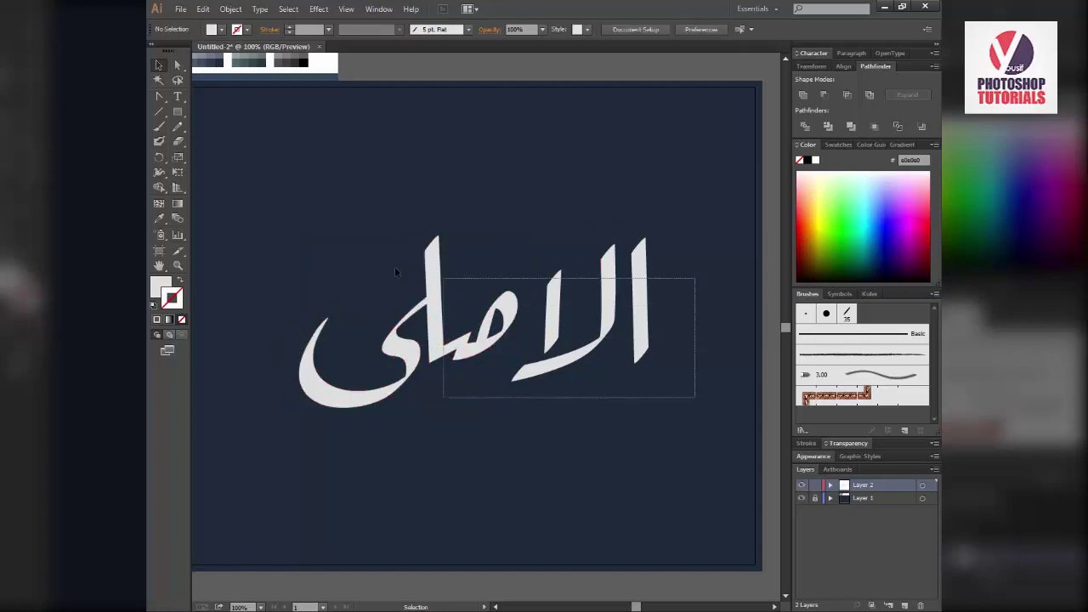
{"action": "key", "text": "s"}
{"action": "left_click_drag", "start_coordinate": [669, 423], "coordinate": [588, 381]}
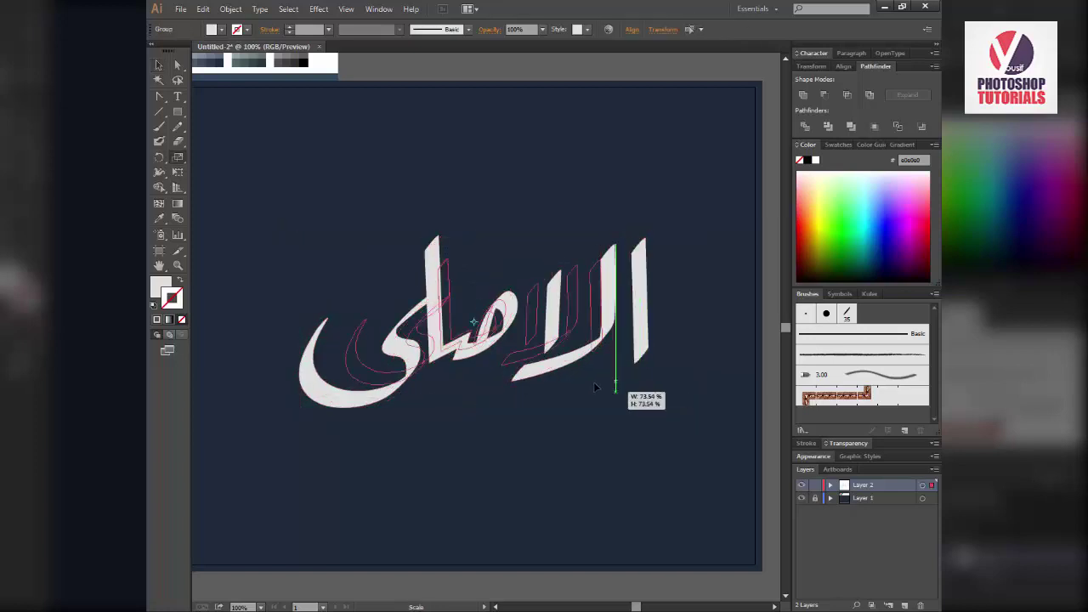
Step: Group the word's pieces and move the group to the artboard's top-right
{"action": "key", "text": "v"}
{"action": "right_click", "coordinate": [528, 345]}
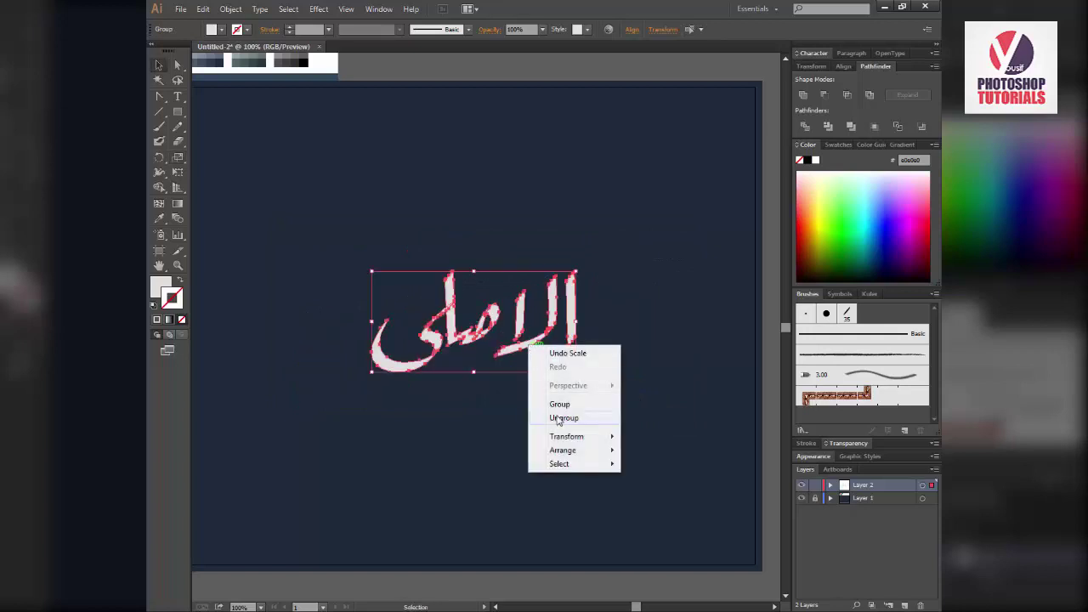
{"action": "left_click", "coordinate": [567, 407]}
{"action": "left_click_drag", "start_coordinate": [566, 334], "coordinate": [739, 147]}
{"action": "left_click", "coordinate": [703, 321]}
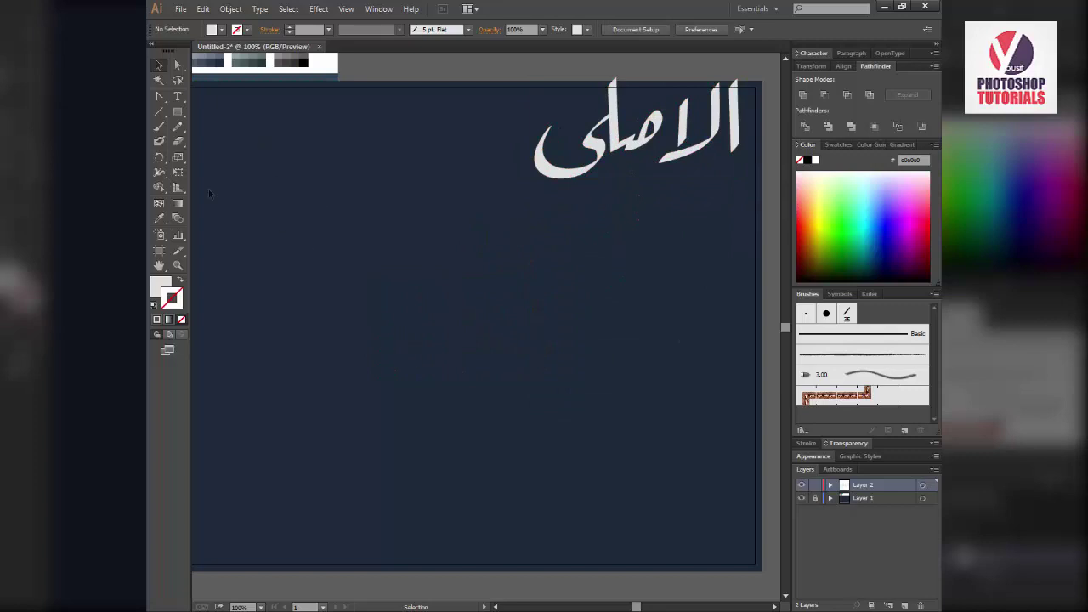
Step: Paint the alef, lam and tailed letters of الحمد لله mid-artboard, redoing one curved stroke
{"action": "left_click", "coordinate": [159, 126]}
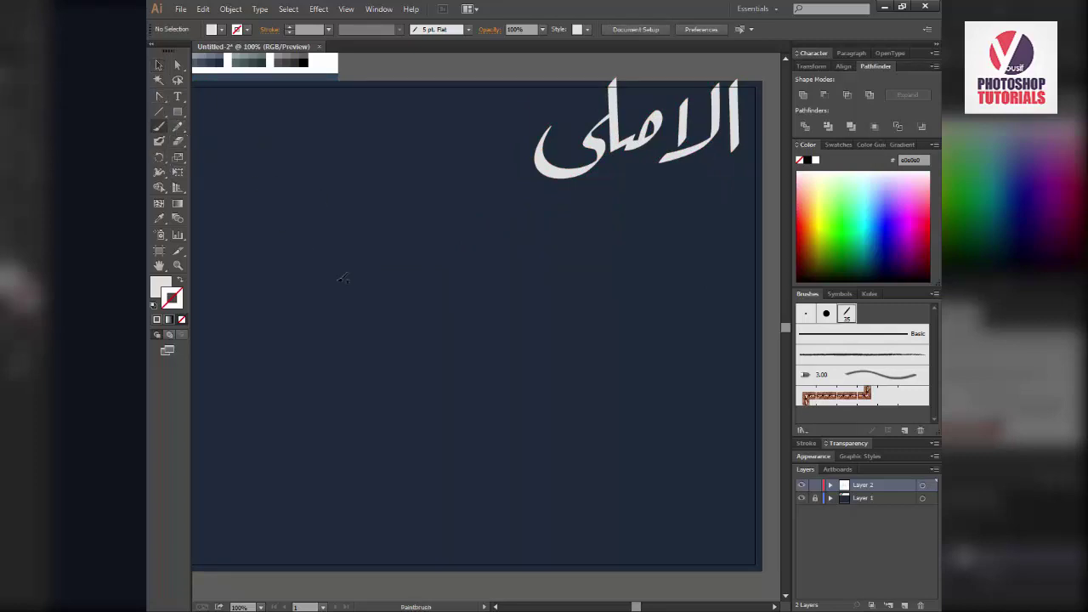
{"action": "left_click_drag", "start_coordinate": [636, 265], "coordinate": [629, 367]}
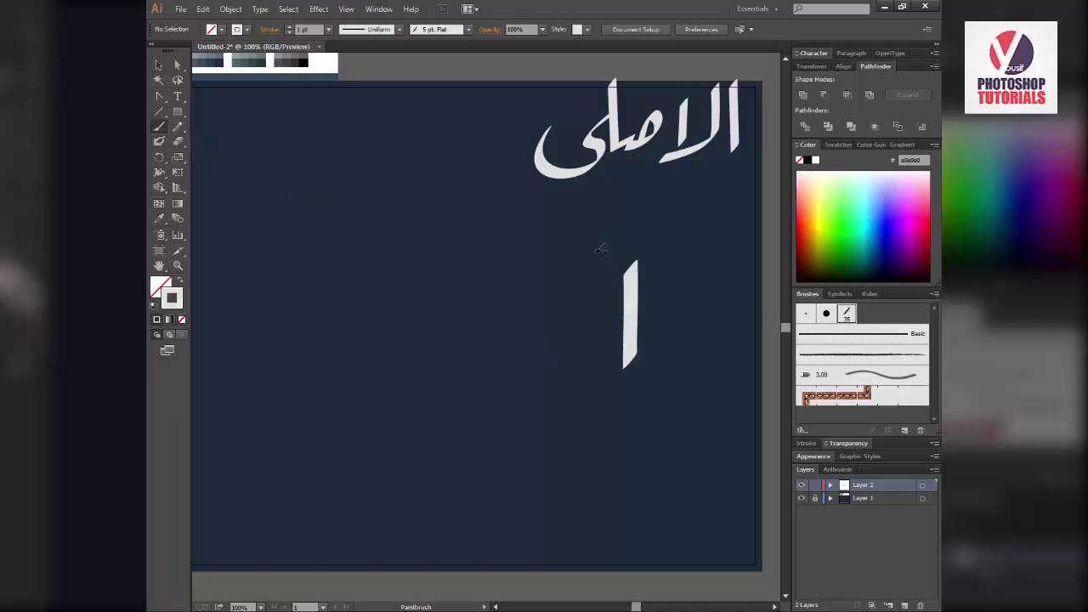
{"action": "mouse_move", "coordinate": [601, 248]}
{"action": "left_mouse_down"}
{"action": "mouse_move", "coordinate": [595, 328]}
{"action": "mouse_move", "coordinate": [567, 373]}
{"action": "mouse_move", "coordinate": [512, 374]}
{"action": "left_mouse_up"}
{"action": "key", "text": "ctrl+z"}
{"action": "mouse_move", "coordinate": [600, 254]}
{"action": "left_mouse_down"}
{"action": "mouse_move", "coordinate": [598, 321]}
{"action": "mouse_move", "coordinate": [578, 342]}
{"action": "mouse_move", "coordinate": [605, 352]}
{"action": "mouse_move", "coordinate": [548, 380]}
{"action": "mouse_move", "coordinate": [538, 393]}
{"action": "mouse_move", "coordinate": [564, 390]}
{"action": "mouse_move", "coordinate": [534, 406]}
{"action": "mouse_move", "coordinate": [513, 410]}
{"action": "mouse_move", "coordinate": [499, 384]}
{"action": "mouse_move", "coordinate": [503, 399]}
{"action": "mouse_move", "coordinate": [463, 418]}
{"action": "left_mouse_up"}
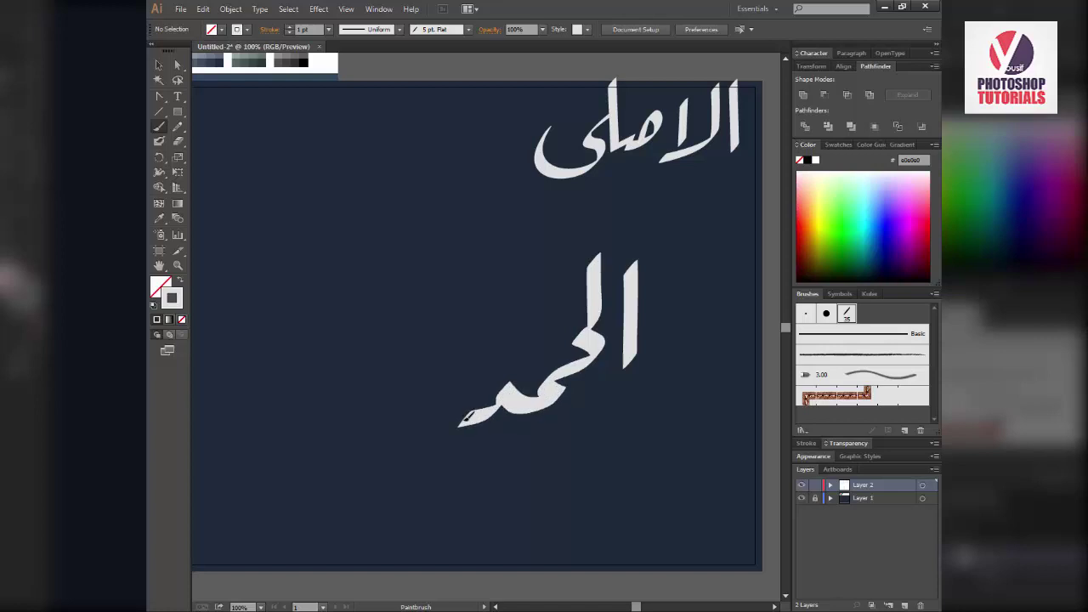
{"action": "mouse_move", "coordinate": [481, 270]}
{"action": "left_mouse_down"}
{"action": "mouse_move", "coordinate": [473, 360]}
{"action": "mouse_move", "coordinate": [450, 365]}
{"action": "mouse_move", "coordinate": [450, 277]}
{"action": "left_mouse_up"}
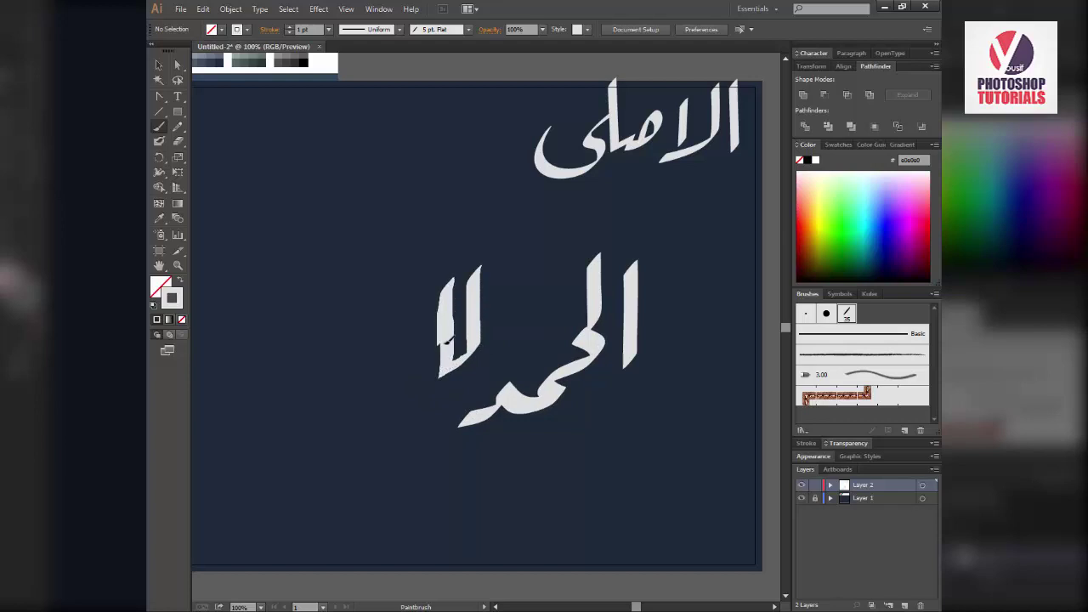
{"action": "mouse_move", "coordinate": [449, 339]}
{"action": "left_mouse_down"}
{"action": "mouse_move", "coordinate": [432, 371]}
{"action": "mouse_move", "coordinate": [390, 384]}
{"action": "mouse_move", "coordinate": [396, 293]}
{"action": "mouse_move", "coordinate": [361, 355]}
{"action": "mouse_move", "coordinate": [401, 352]}
{"action": "left_mouse_up"}
Step: Sharpen the alef's bottom corner and a lam anchor, and curve the lam's bottom tail
{"action": "left_click", "coordinate": [544, 340]}
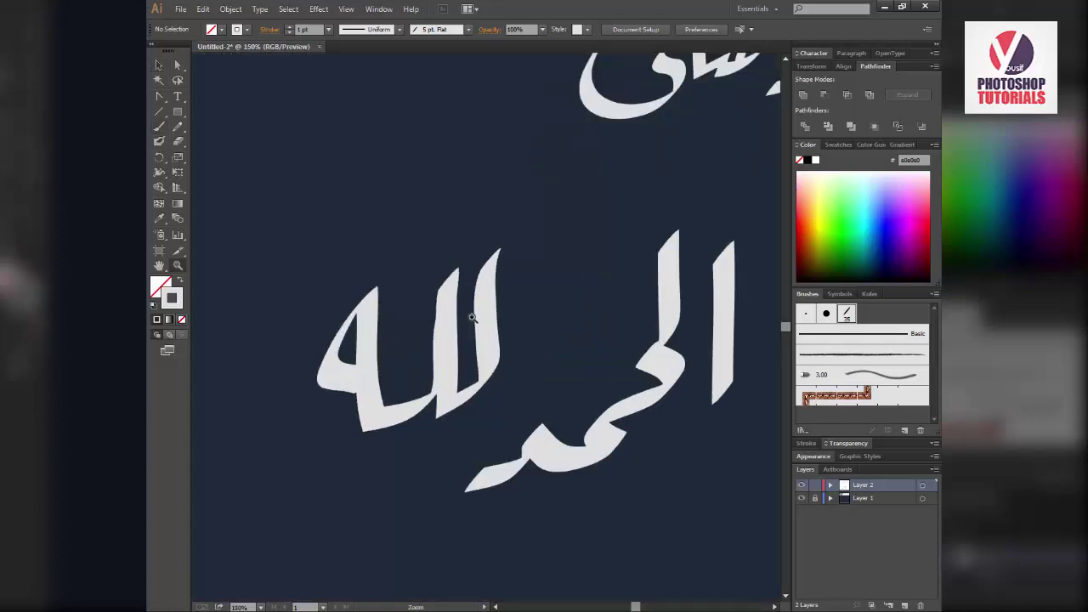
{"action": "mouse_move", "coordinate": [598, 340]}
{"action": "left_mouse_down"}
{"action": "mouse_move", "coordinate": [663, 354]}
{"action": "mouse_move", "coordinate": [629, 338]}
{"action": "left_mouse_up"}
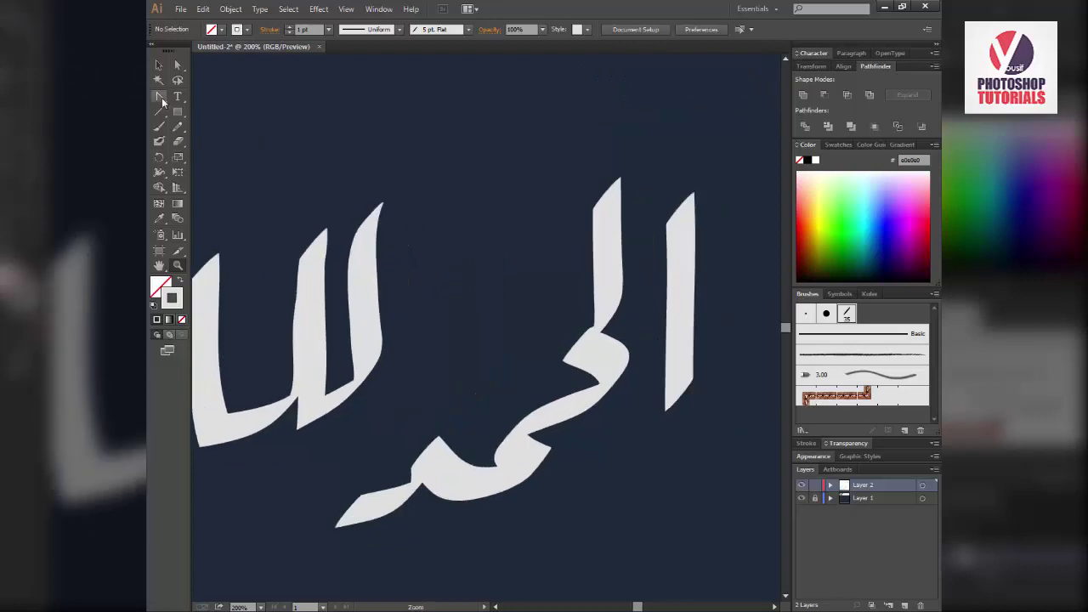
{"action": "left_click", "coordinate": [158, 97]}
{"action": "left_click_drag", "start_coordinate": [162, 104], "coordinate": [196, 143]}
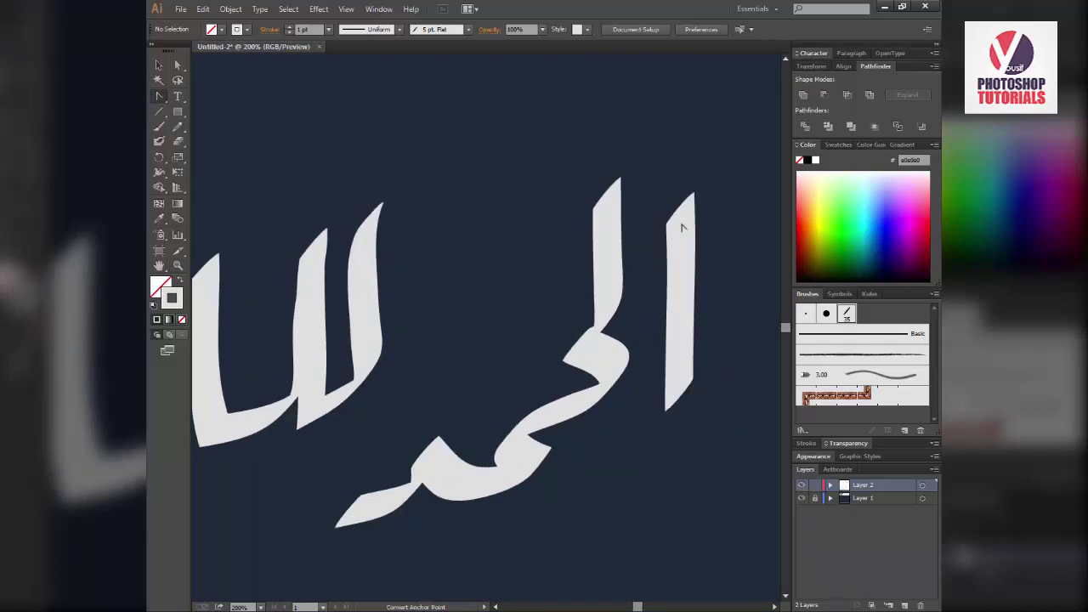
{"action": "left_click", "coordinate": [681, 210]}
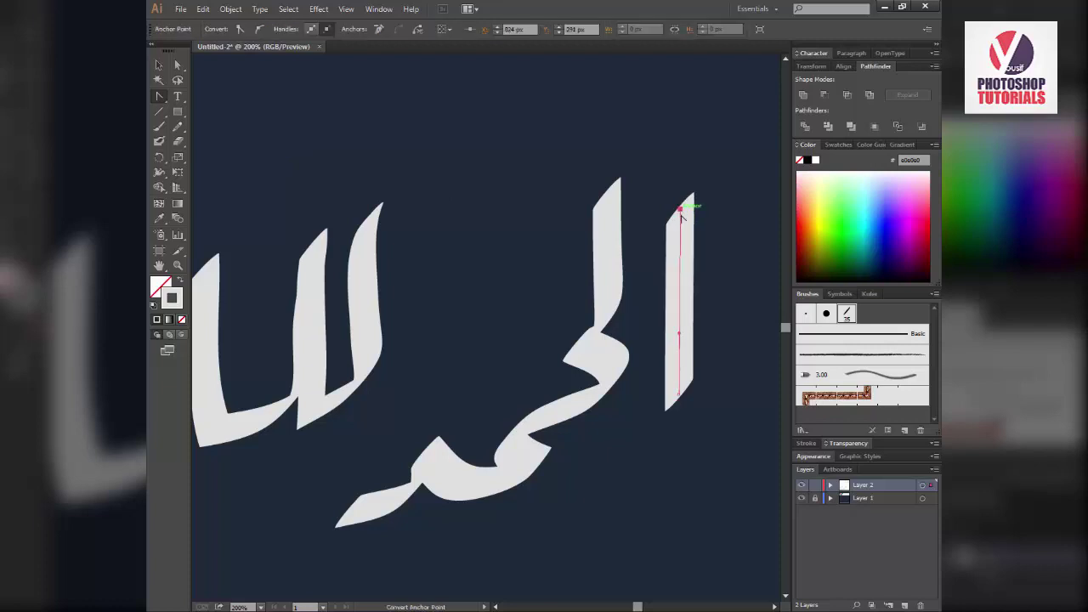
{"action": "left_click", "coordinate": [680, 392]}
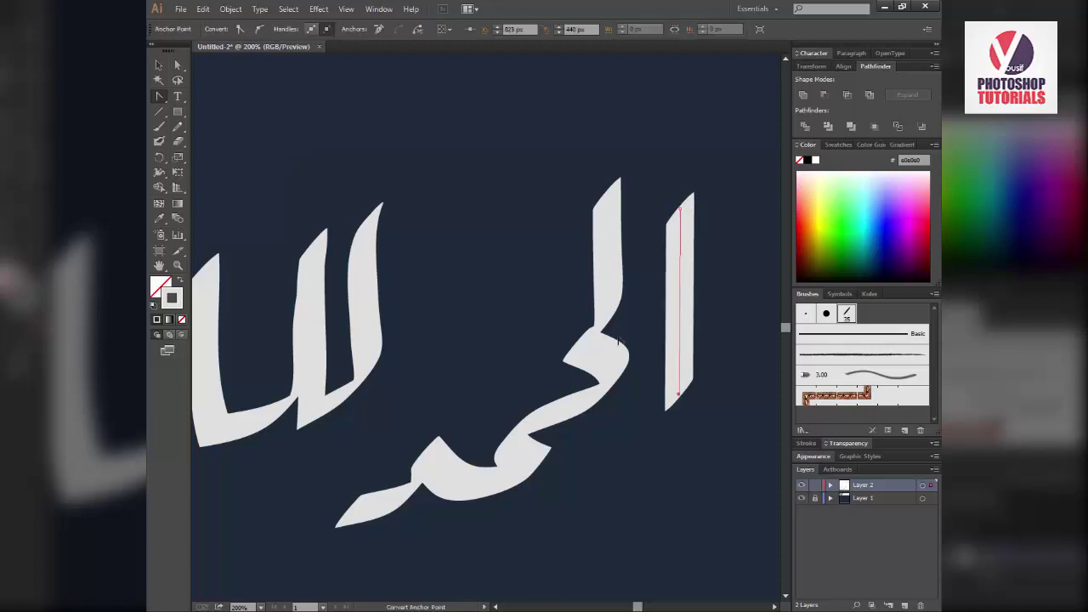
{"action": "left_click", "coordinate": [607, 194]}
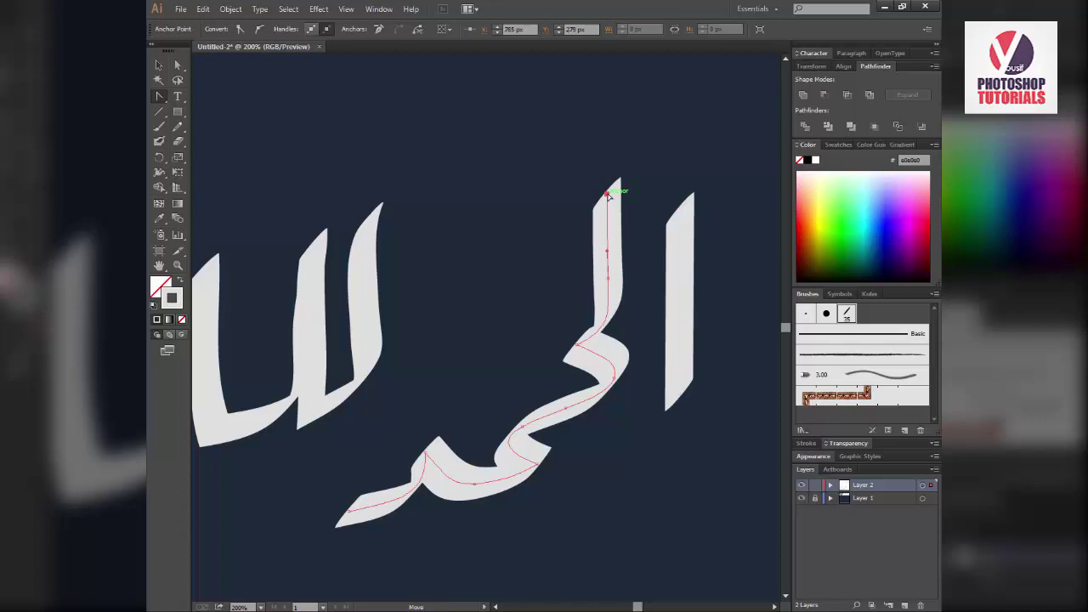
{"action": "left_click", "coordinate": [425, 456]}
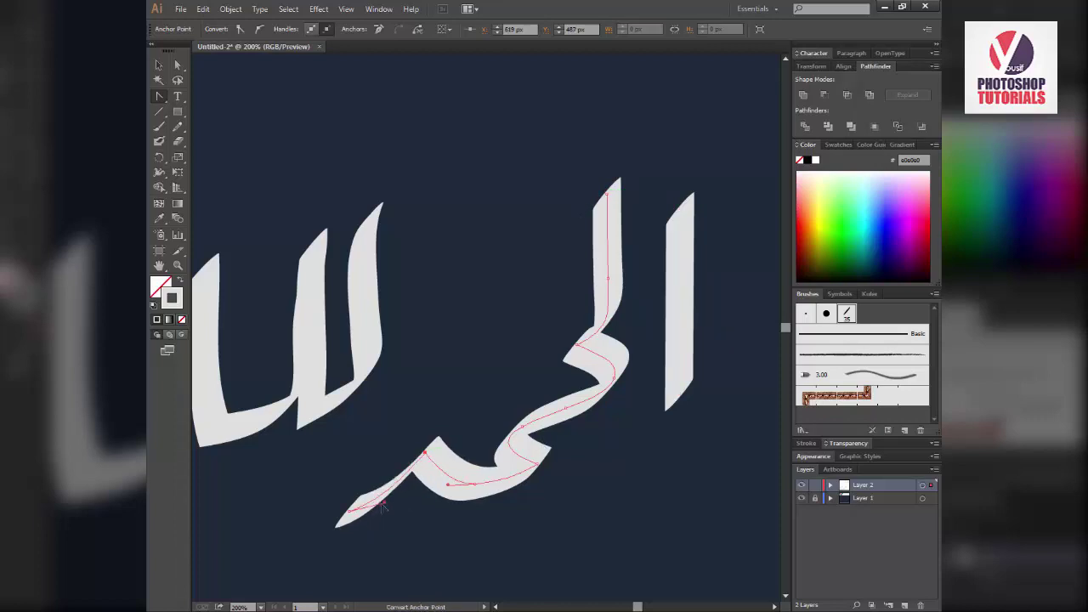
{"action": "left_click_drag", "start_coordinate": [381, 505], "coordinate": [436, 515]}
Step: Delete unneeded anchor points from the لله strokes, including the middle stroke
{"action": "scroll", "coordinate": [585, 297], "scroll_direction": "left", "scroll_amount": 5}
{"action": "scroll", "coordinate": [585, 297], "scroll_direction": "down", "scroll_amount": 1}
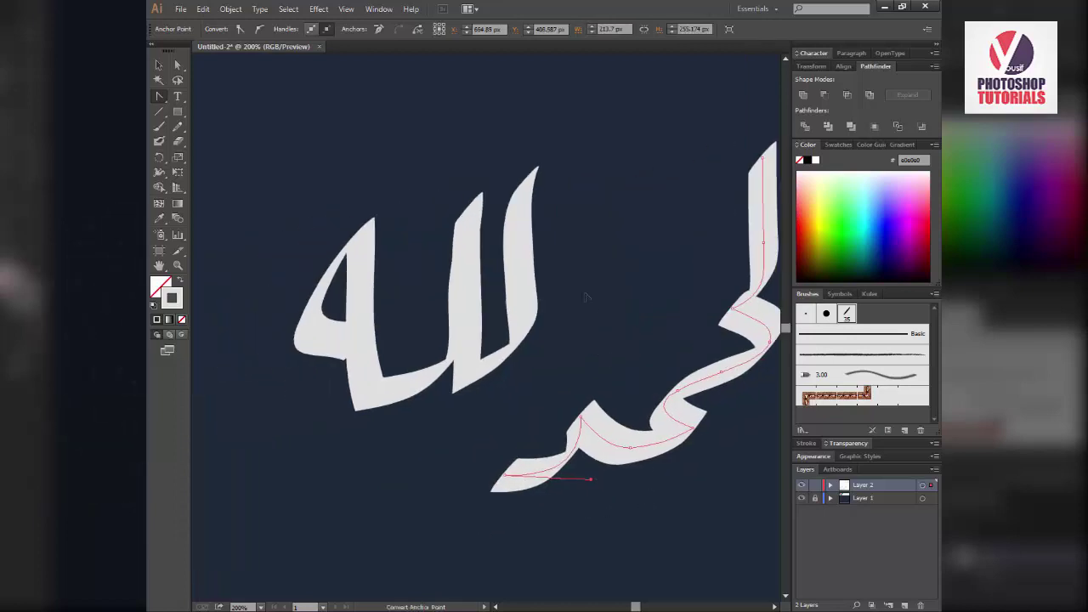
{"action": "left_click", "coordinate": [524, 184]}
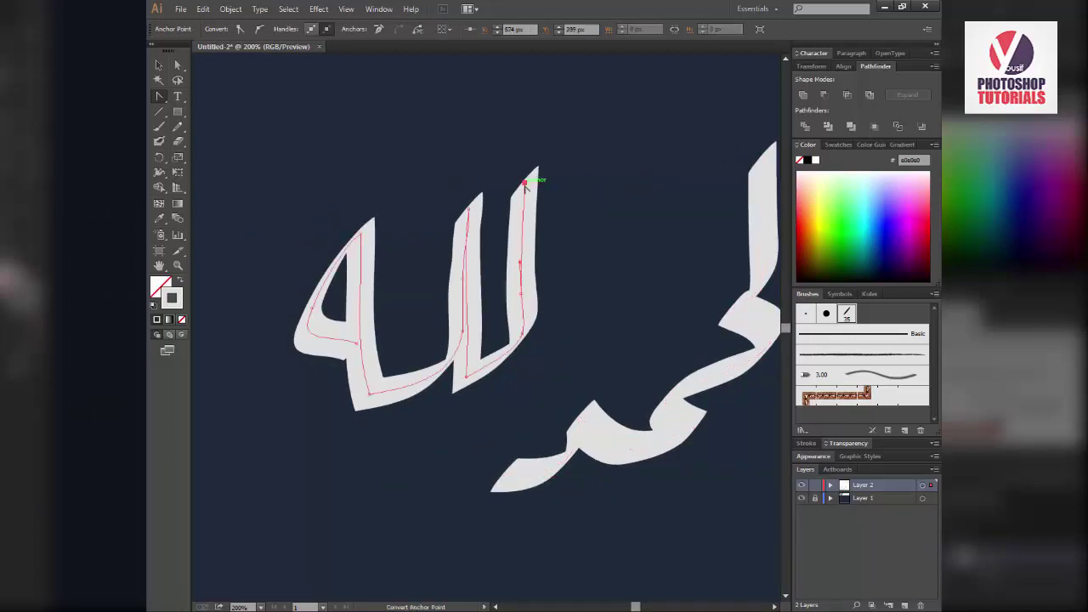
{"action": "left_click", "coordinate": [522, 332]}
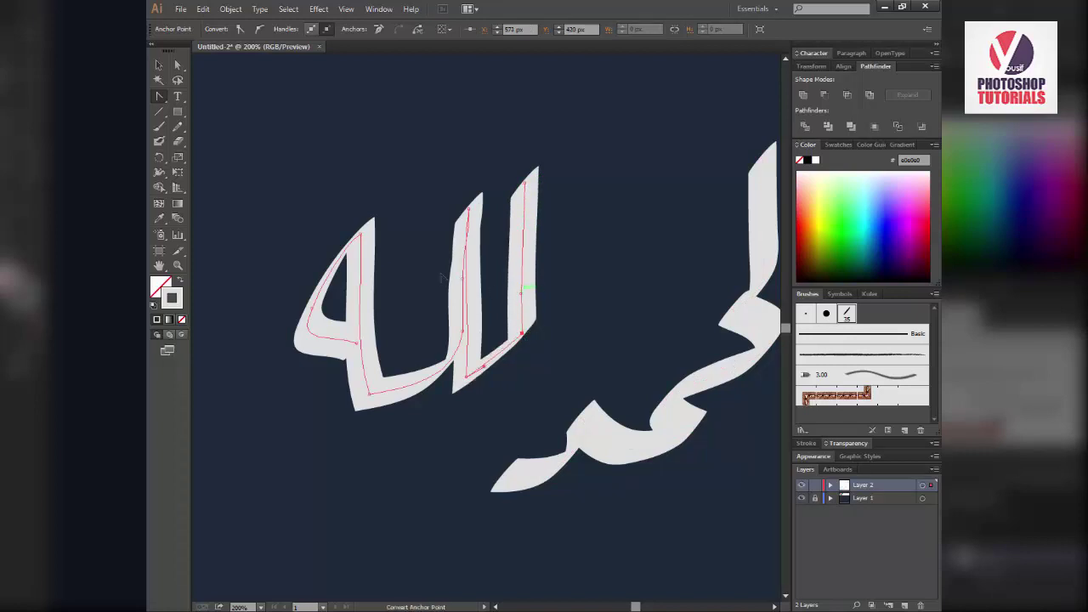
{"action": "left_click_drag", "start_coordinate": [159, 96], "coordinate": [228, 133]}
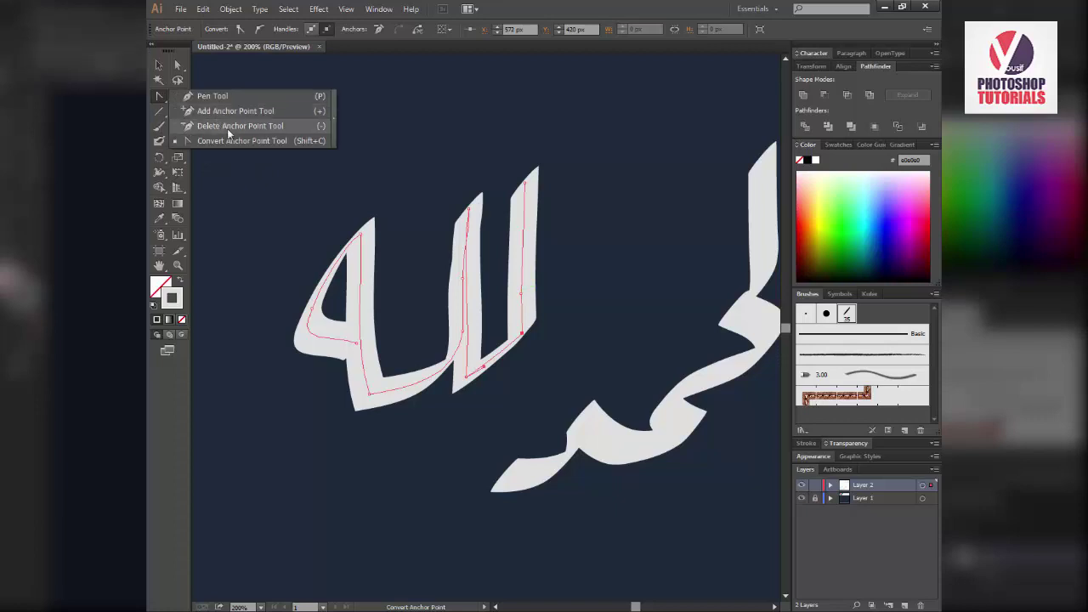
{"action": "left_click", "coordinate": [521, 295]}
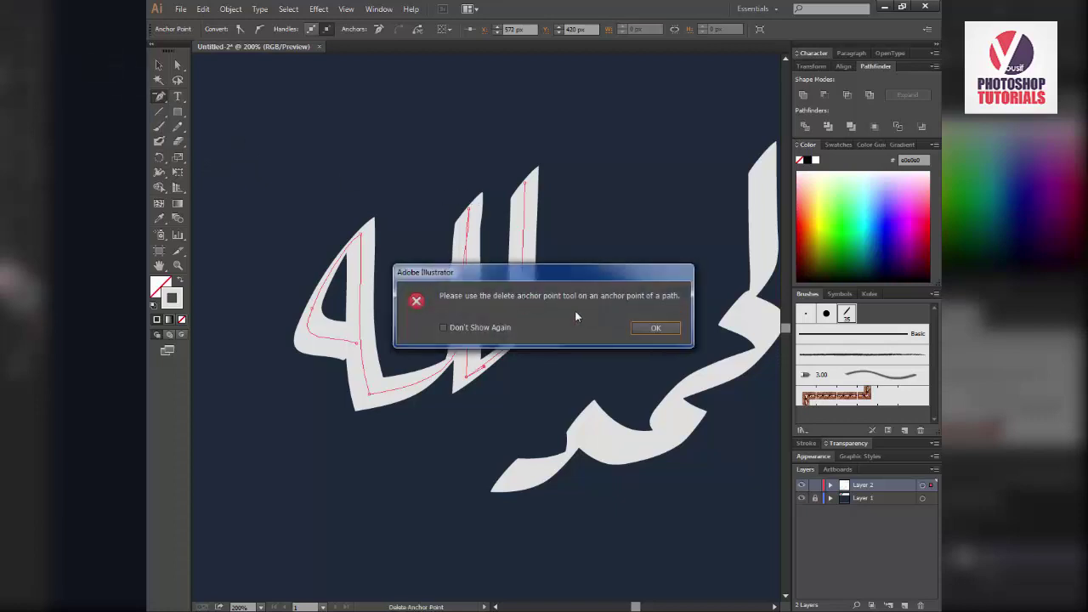
{"action": "left_click", "coordinate": [655, 329]}
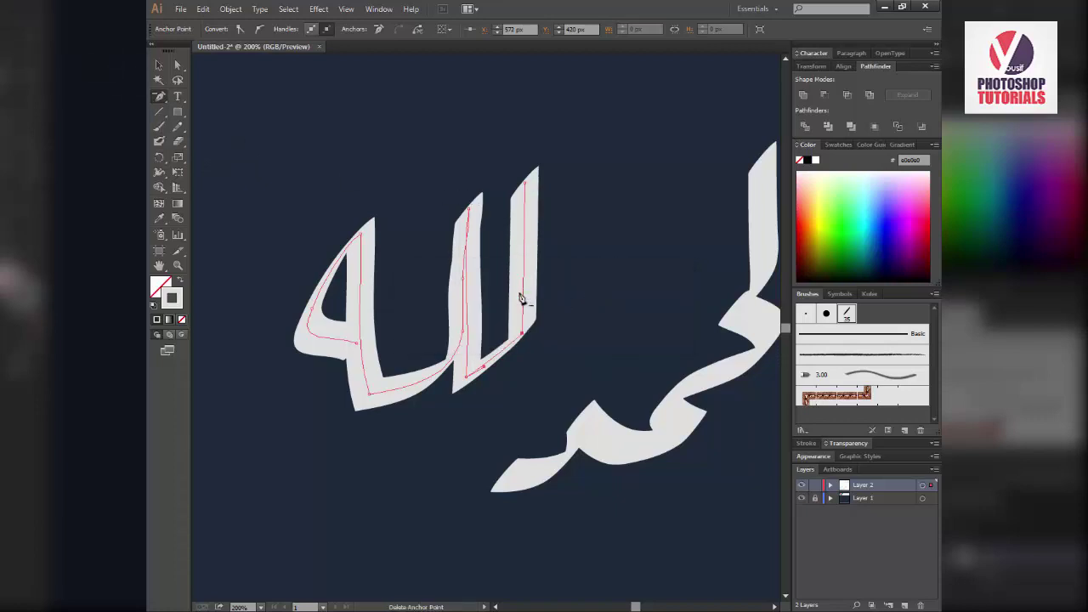
{"action": "left_click", "coordinate": [465, 283]}
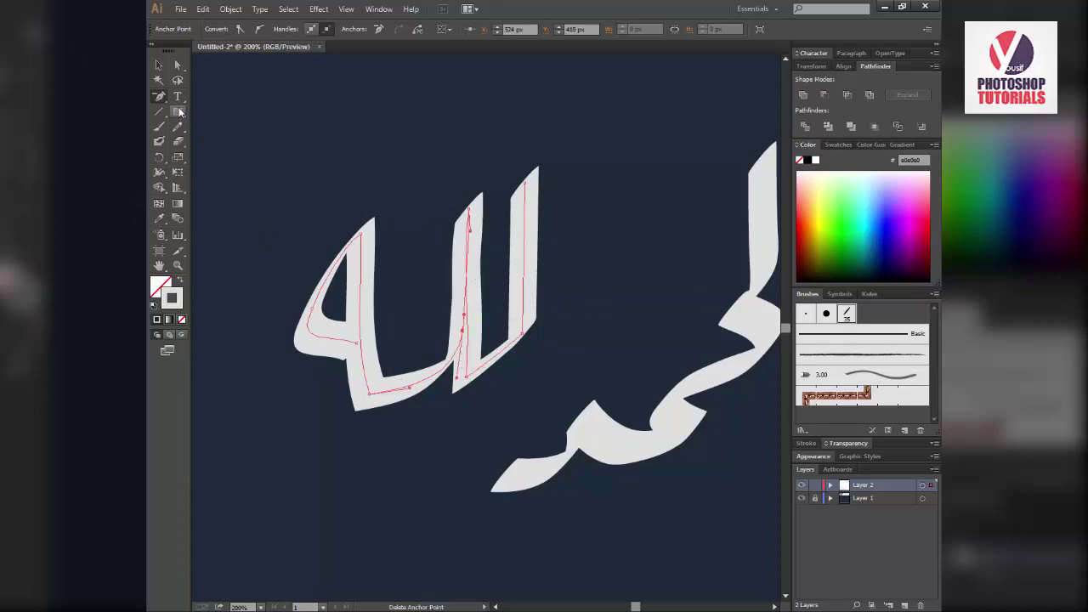
Step: Make the middle stroke's top, bottom and junction anchors sharp corners
{"action": "left_click_drag", "start_coordinate": [161, 97], "coordinate": [213, 145]}
{"action": "left_click", "coordinate": [467, 209]}
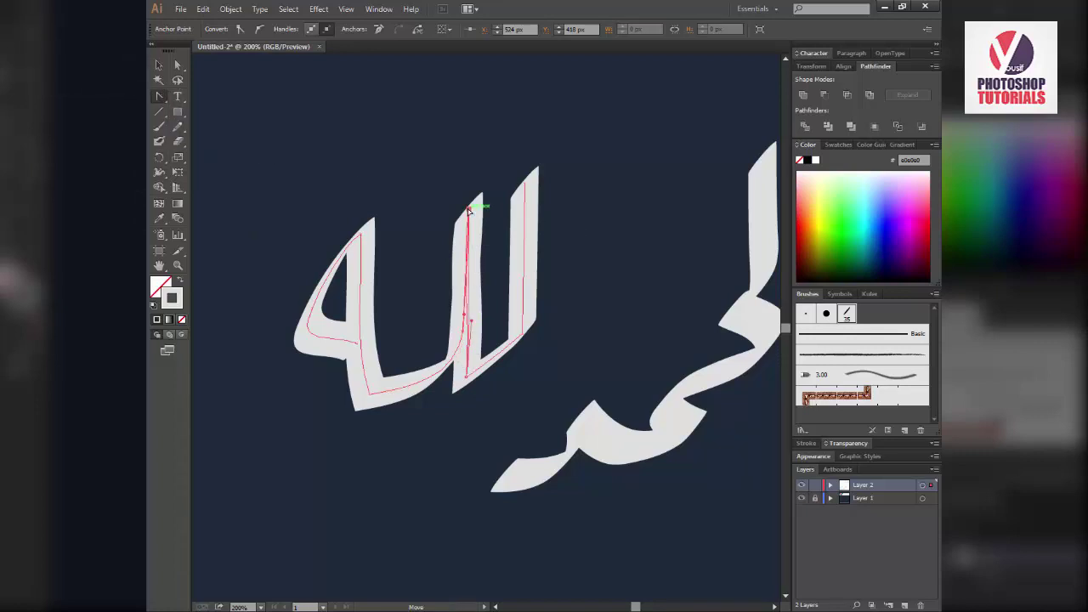
{"action": "left_click", "coordinate": [465, 375]}
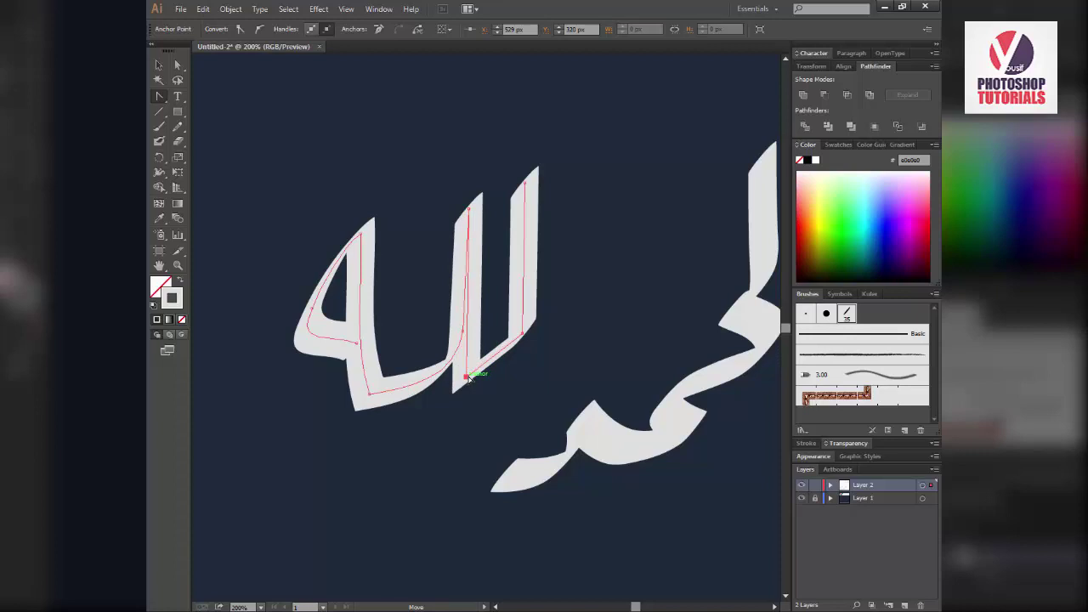
{"action": "left_click", "coordinate": [462, 332]}
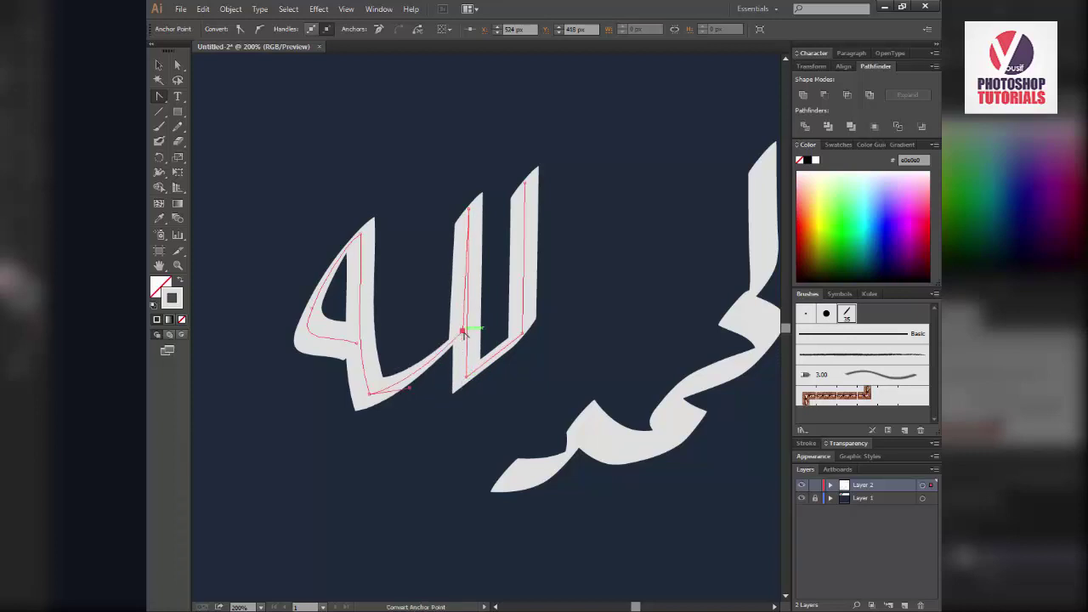
{"action": "left_click_drag", "start_coordinate": [462, 332], "coordinate": [470, 340]}
Step: Reshape the ha's lower-left curve and raise and narrow its bowl
{"action": "left_click", "coordinate": [178, 66]}
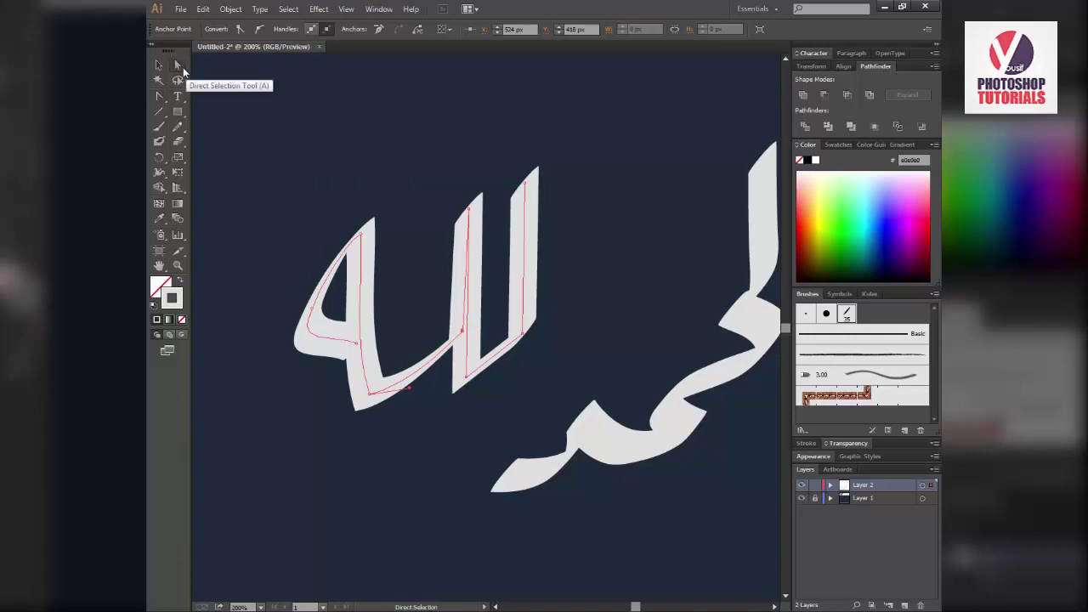
{"action": "left_click_drag", "start_coordinate": [460, 330], "coordinate": [467, 332]}
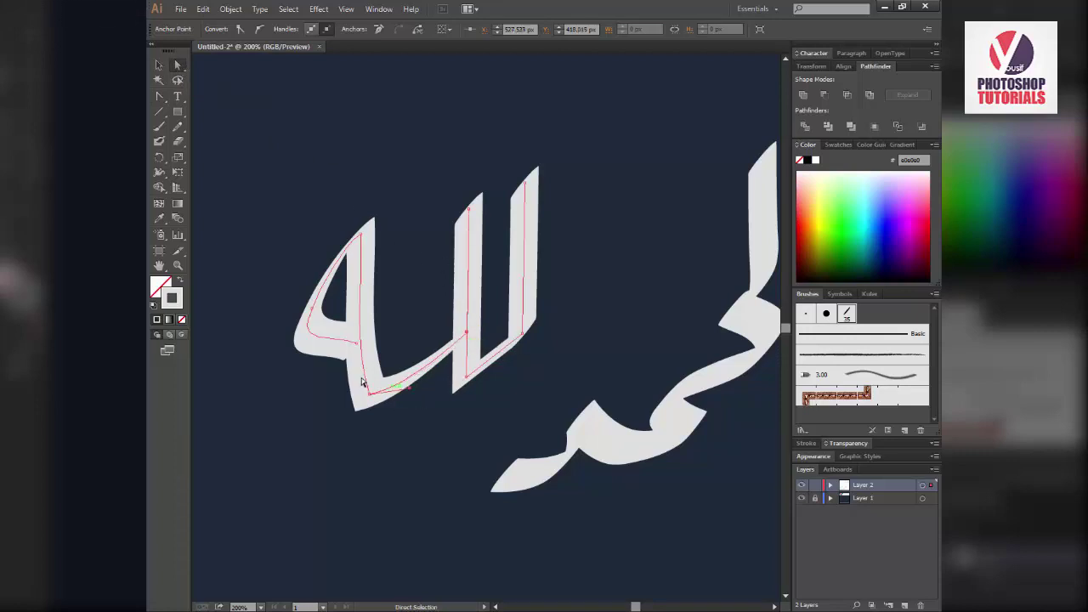
{"action": "left_click_drag", "start_coordinate": [349, 349], "coordinate": [337, 331]}
{"action": "left_click_drag", "start_coordinate": [332, 336], "coordinate": [332, 347]}
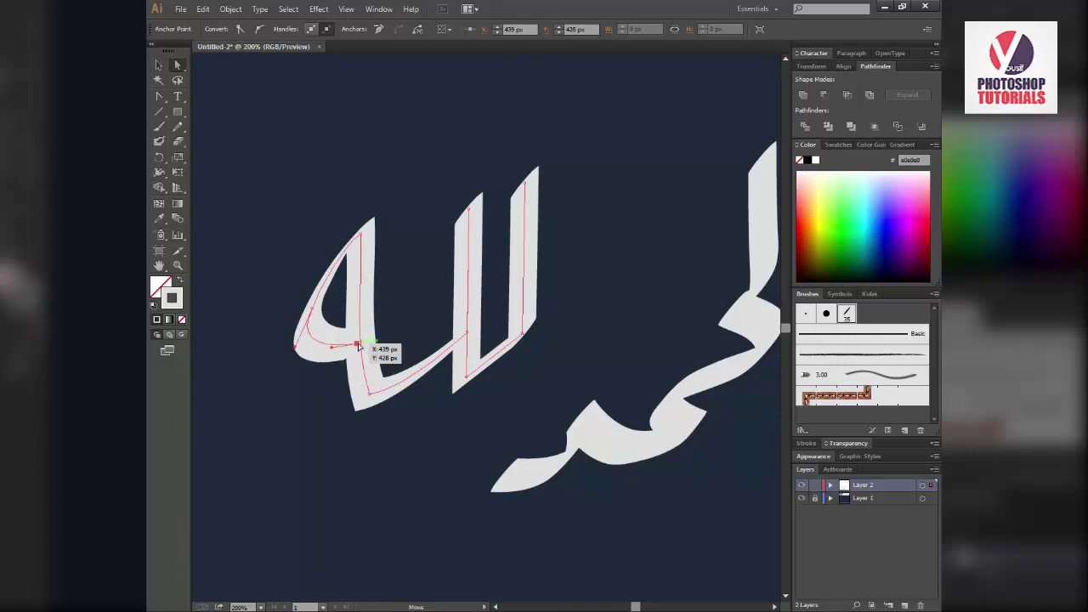
{"action": "left_click_drag", "start_coordinate": [312, 314], "coordinate": [319, 297]}
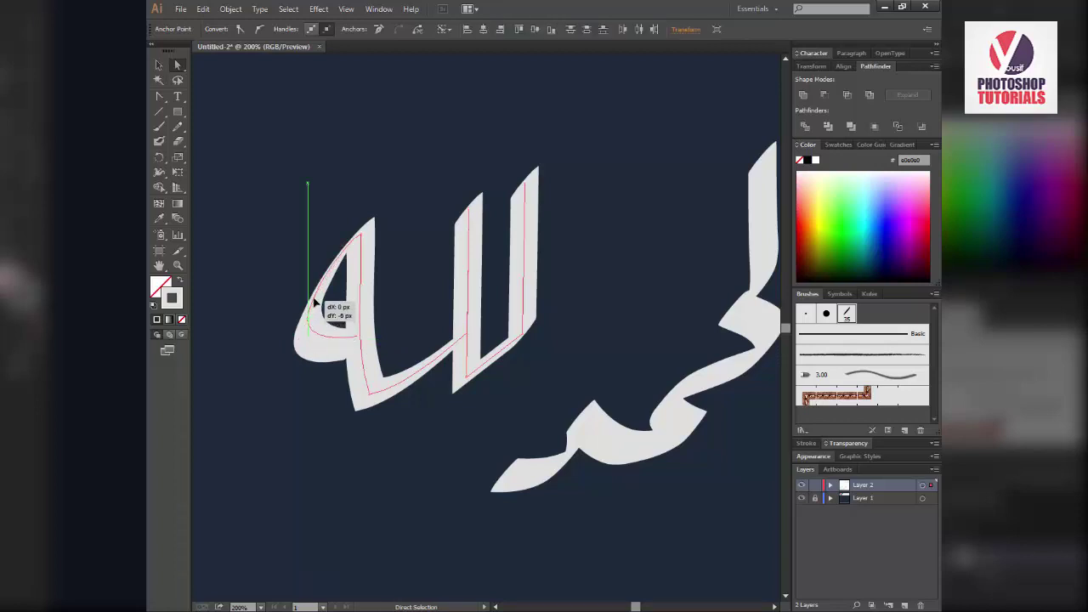
{"action": "left_click", "coordinate": [401, 311]}
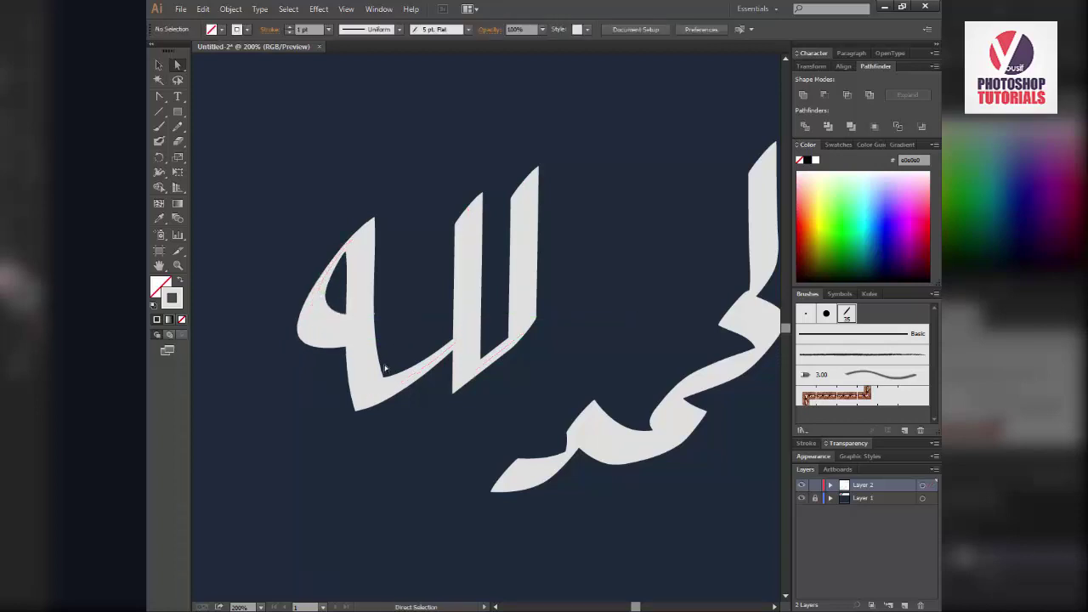
{"action": "key", "text": "v"}
Step: Shift the left letter's lower anchors slightly to the right
{"action": "key", "text": "a"}
{"action": "left_click_drag", "start_coordinate": [290, 179], "coordinate": [330, 266]}
{"action": "left_click_drag", "start_coordinate": [262, 166], "coordinate": [396, 451]}
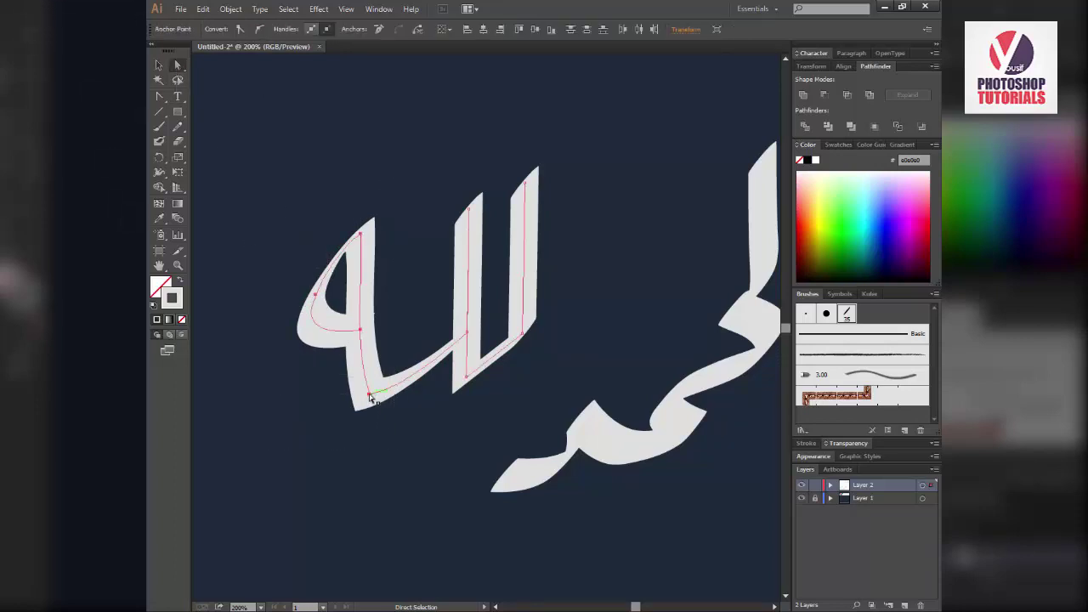
{"action": "left_click_drag", "start_coordinate": [371, 398], "coordinate": [374, 400]}
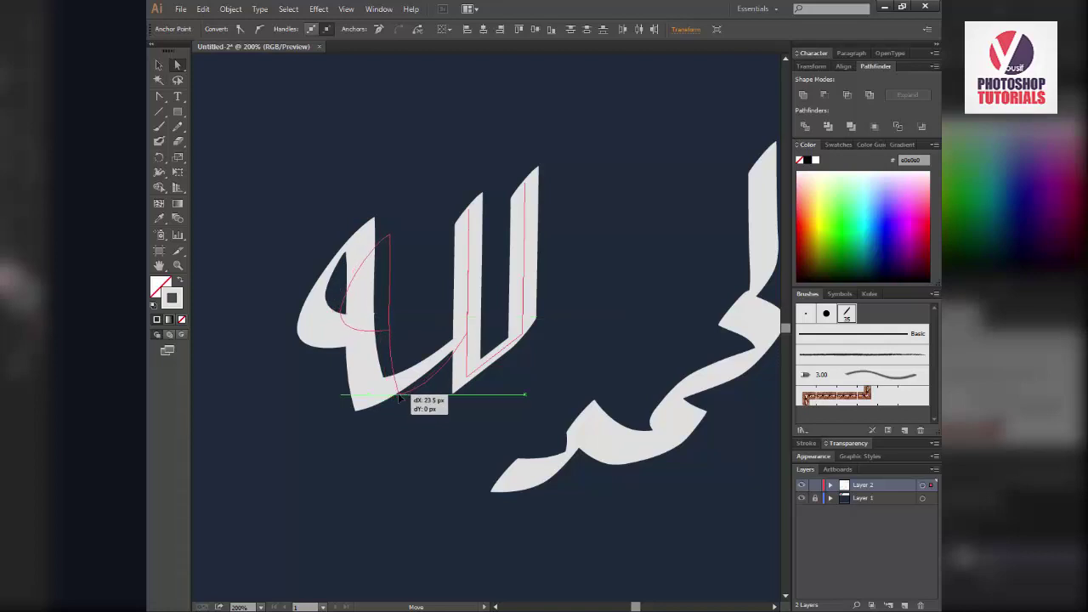
{"action": "left_click_drag", "start_coordinate": [391, 397], "coordinate": [393, 391]}
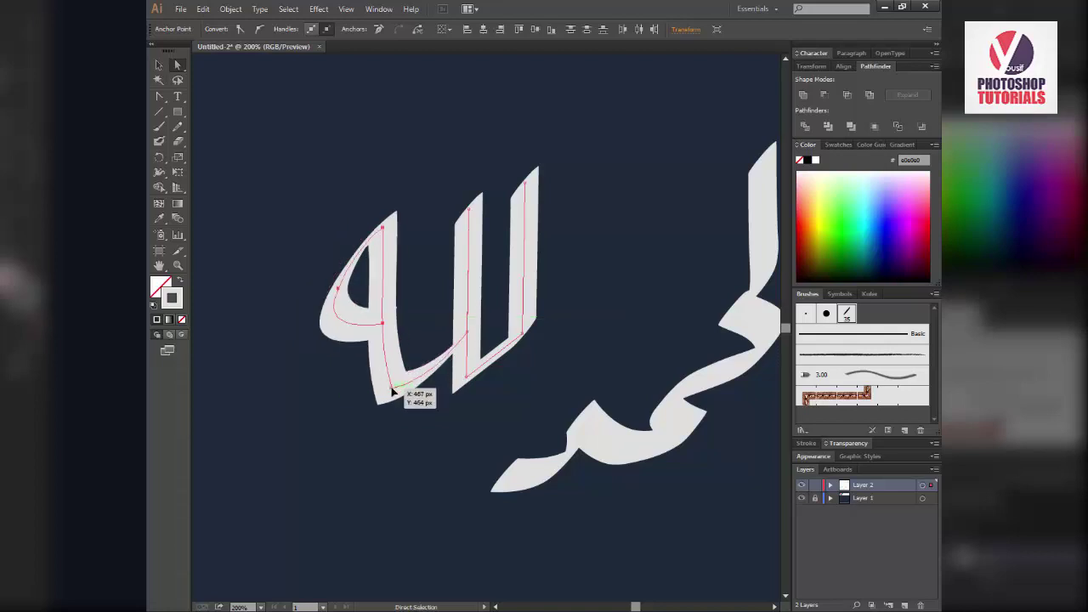
Step: Move the ha's inner junction anchor left and smooth its lower curve
{"action": "left_click", "coordinate": [401, 195]}
{"action": "key", "text": "z"}
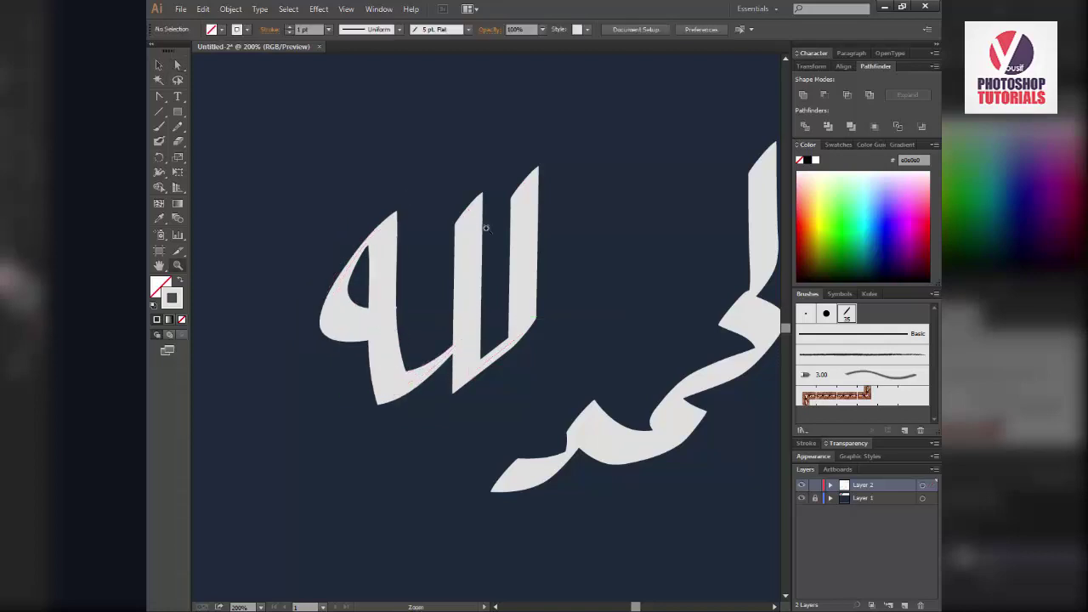
{"action": "key", "text": "a"}
{"action": "left_click", "coordinate": [385, 310]}
{"action": "left_click", "coordinate": [358, 289]}
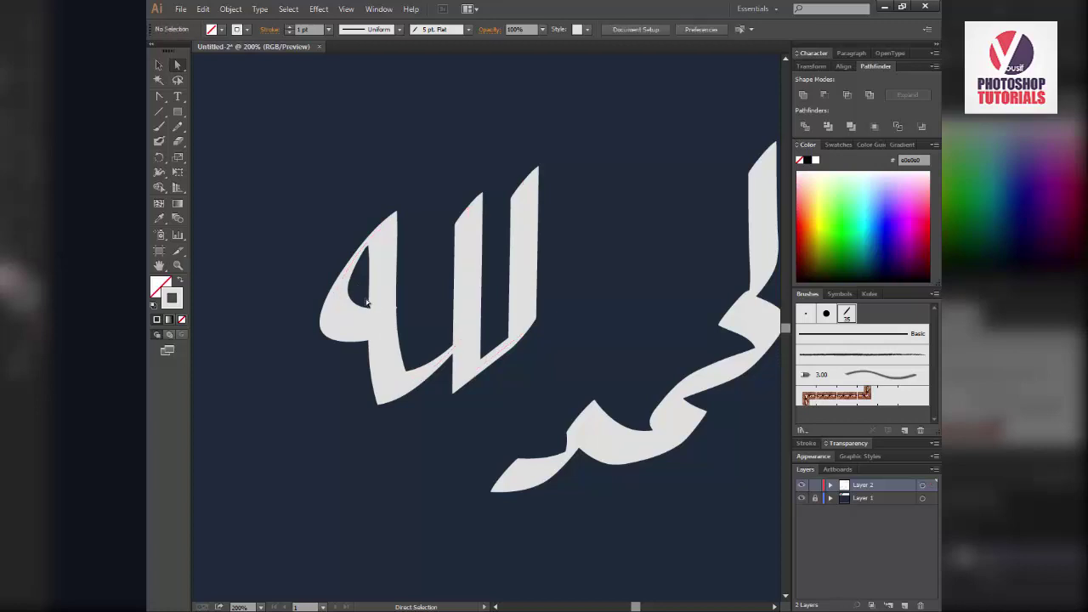
{"action": "left_click", "coordinate": [373, 306]}
{"action": "key", "text": "z"}
{"action": "left_click", "coordinate": [716, 381]}
{"action": "left_click", "coordinate": [646, 359]}
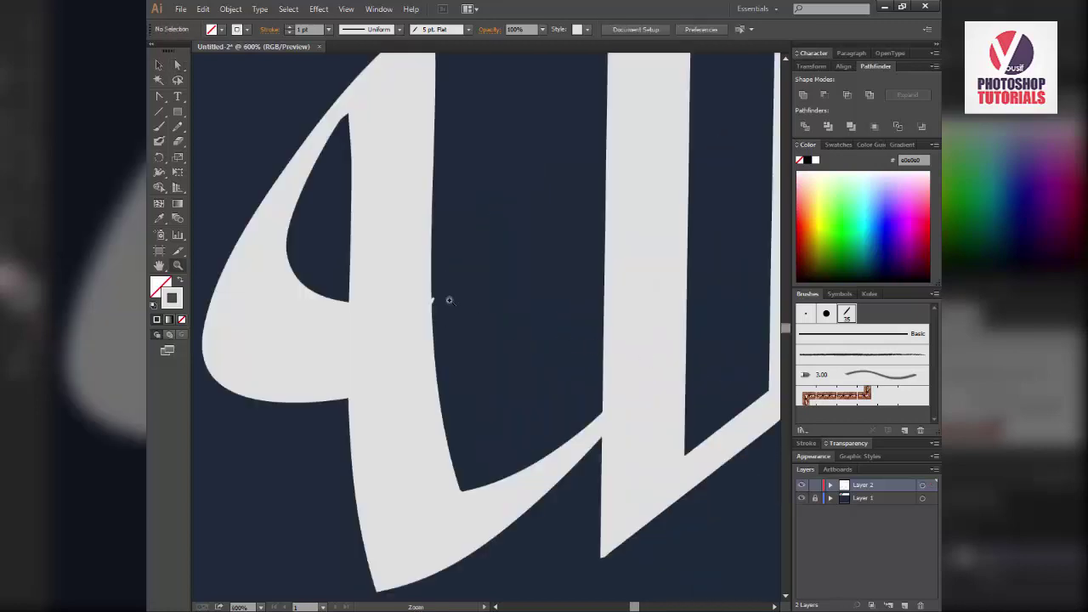
{"action": "key", "text": "a"}
{"action": "left_click", "coordinate": [333, 343]}
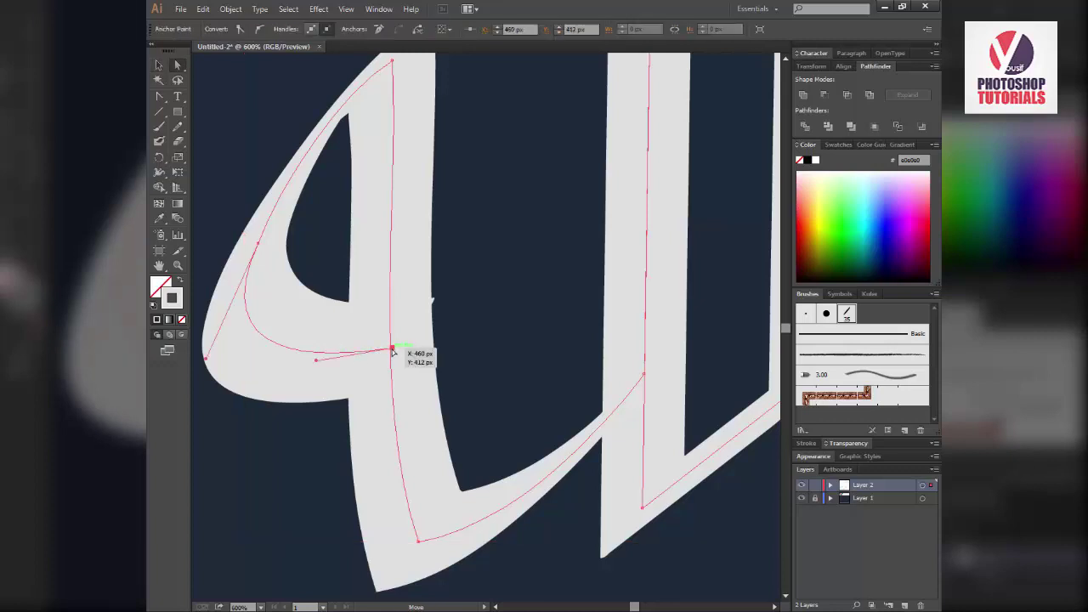
{"action": "left_click_drag", "start_coordinate": [392, 350], "coordinate": [383, 351]}
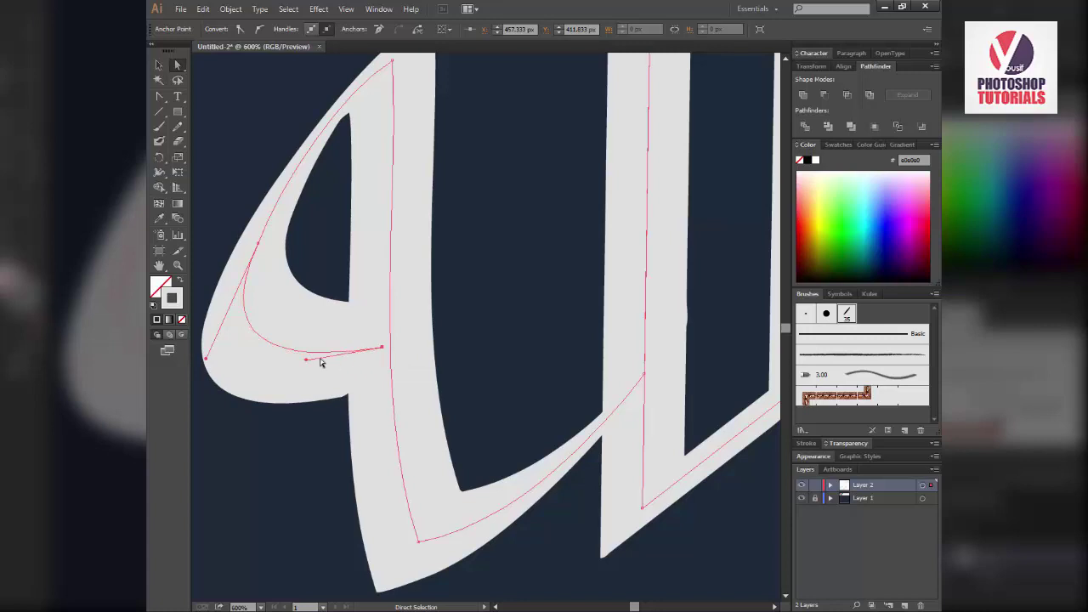
{"action": "left_click_drag", "start_coordinate": [307, 361], "coordinate": [315, 365]}
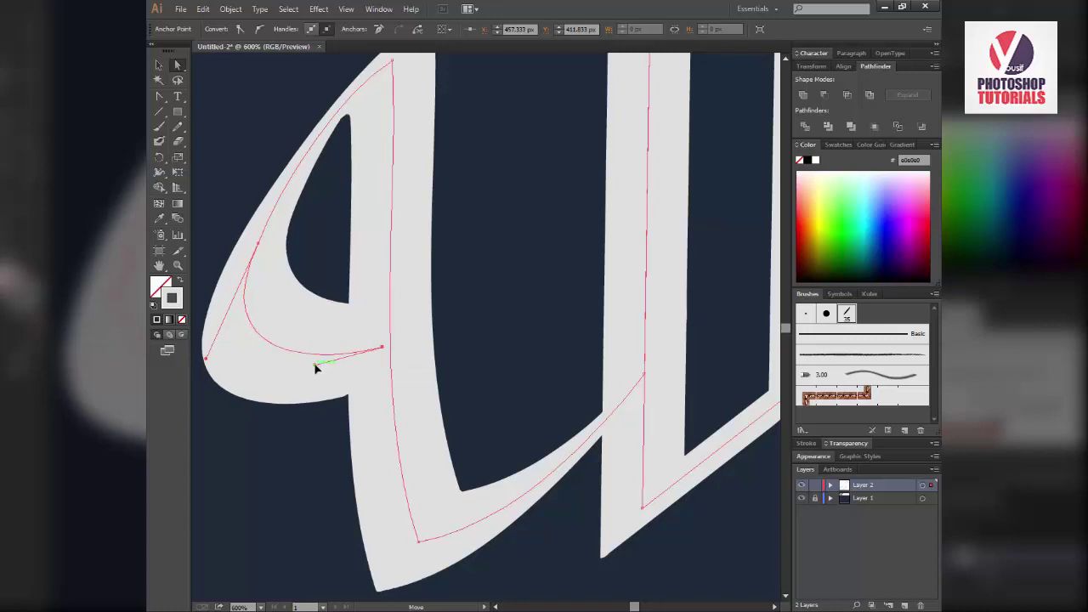
{"action": "left_click", "coordinate": [490, 295]}
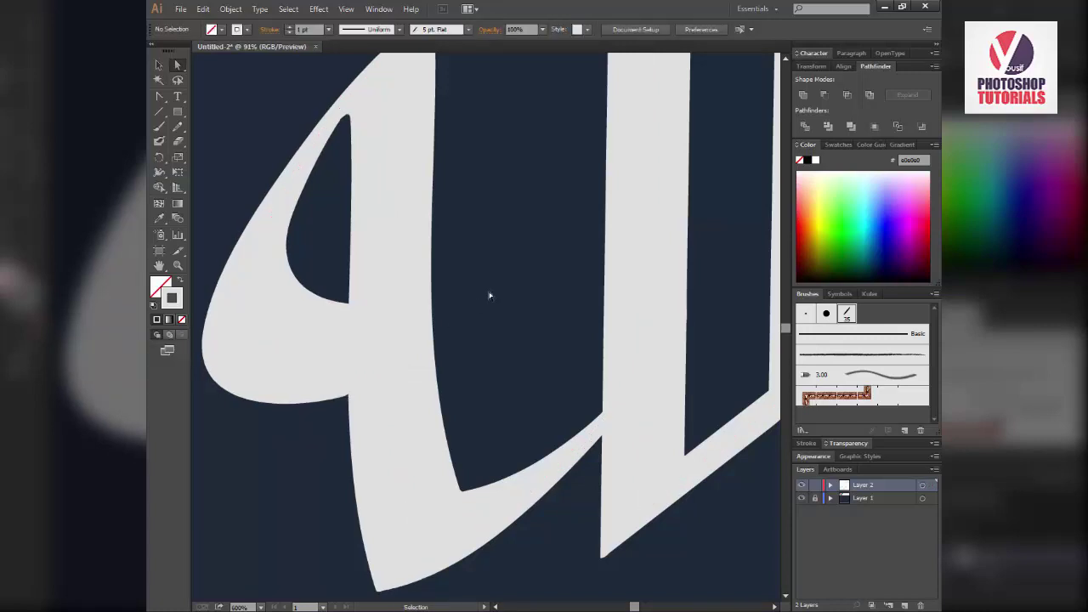
{"action": "key", "text": "ctrl+0"}
Step: Expand the word's strokes into filled shapes and nudge the لله part closer
{"action": "key", "text": "v"}
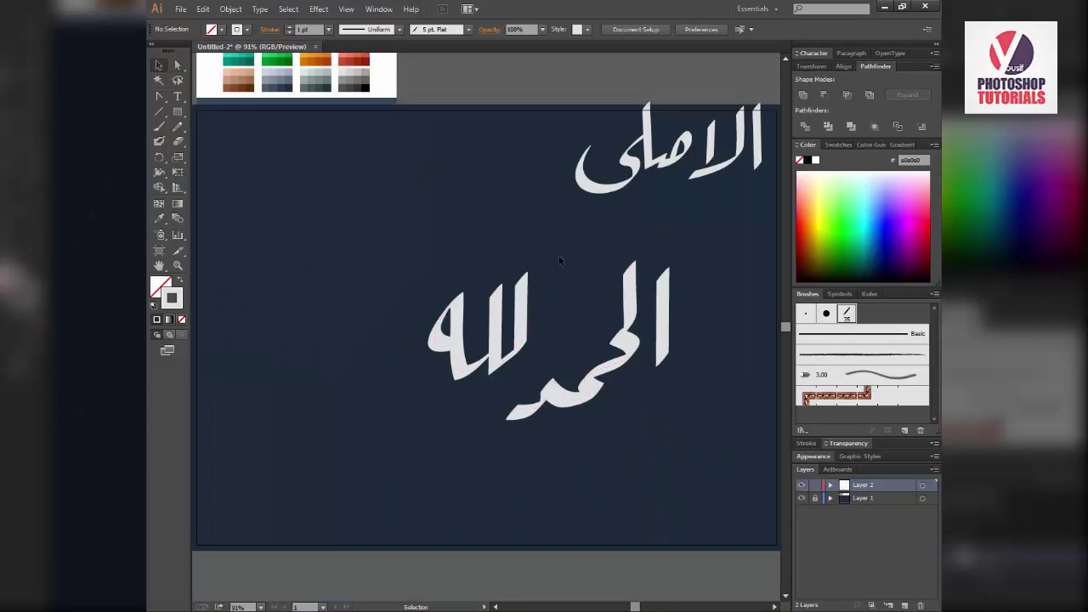
{"action": "left_click_drag", "start_coordinate": [391, 253], "coordinate": [732, 453]}
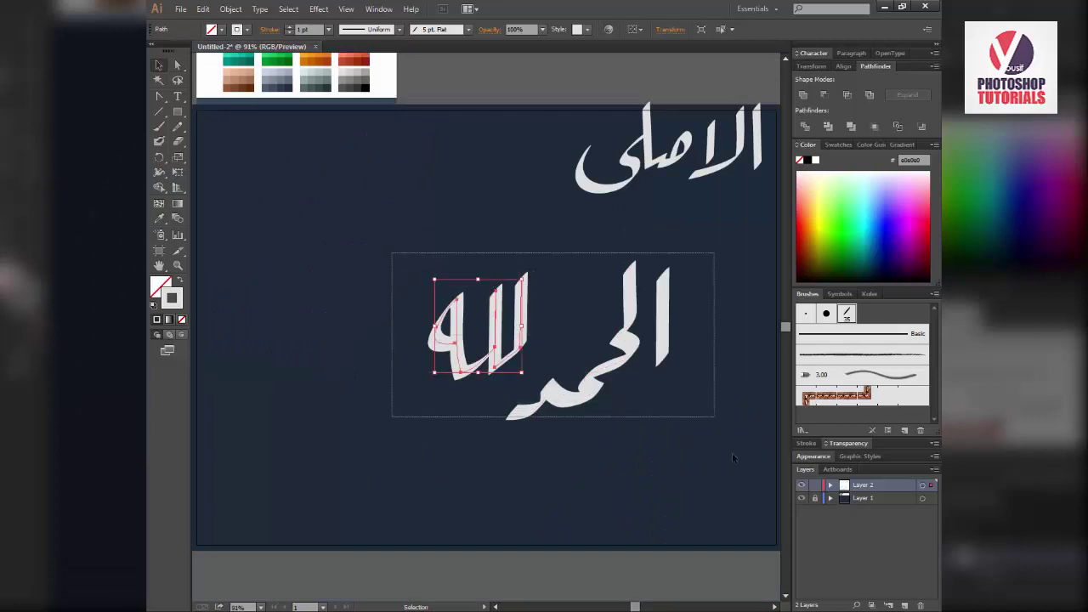
{"action": "left_click", "coordinate": [230, 9]}
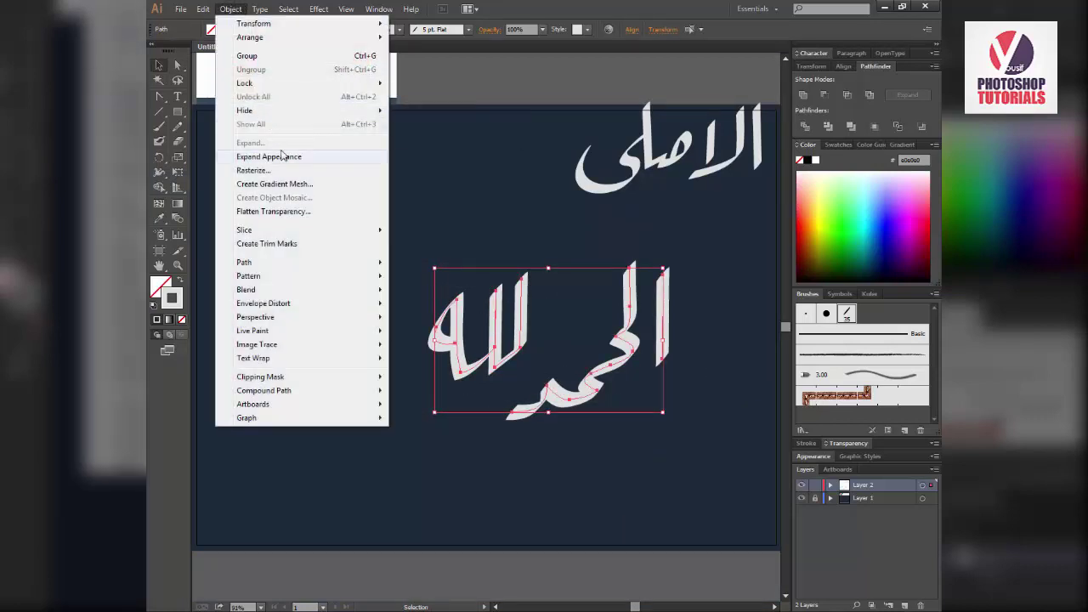
{"action": "left_click", "coordinate": [287, 158]}
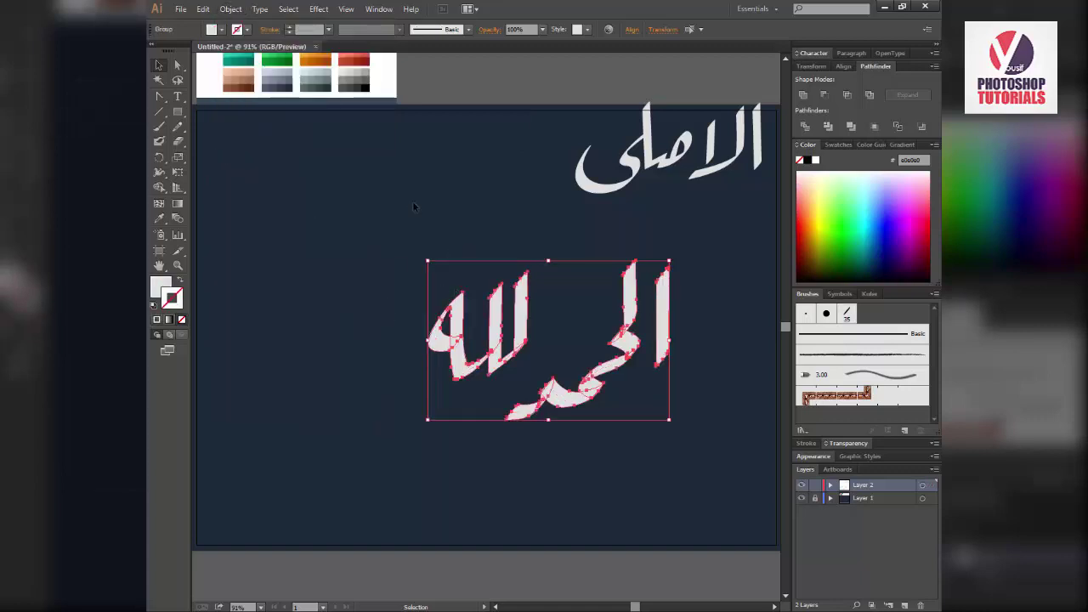
{"action": "left_click_drag", "start_coordinate": [413, 203], "coordinate": [536, 372]}
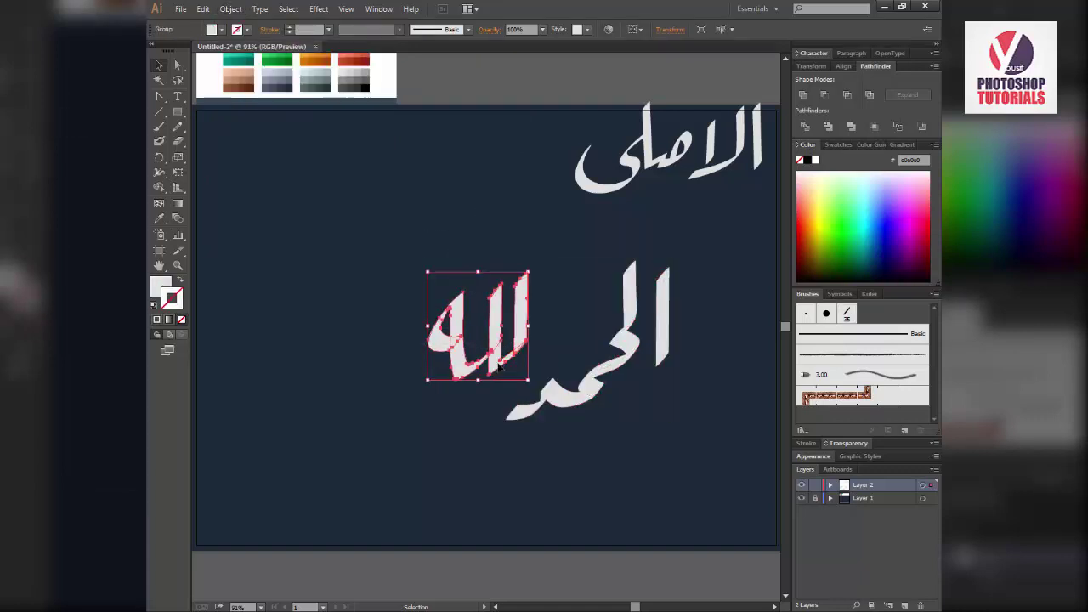
{"action": "left_click_drag", "start_coordinate": [499, 363], "coordinate": [514, 377]}
{"action": "left_click", "coordinate": [589, 453]}
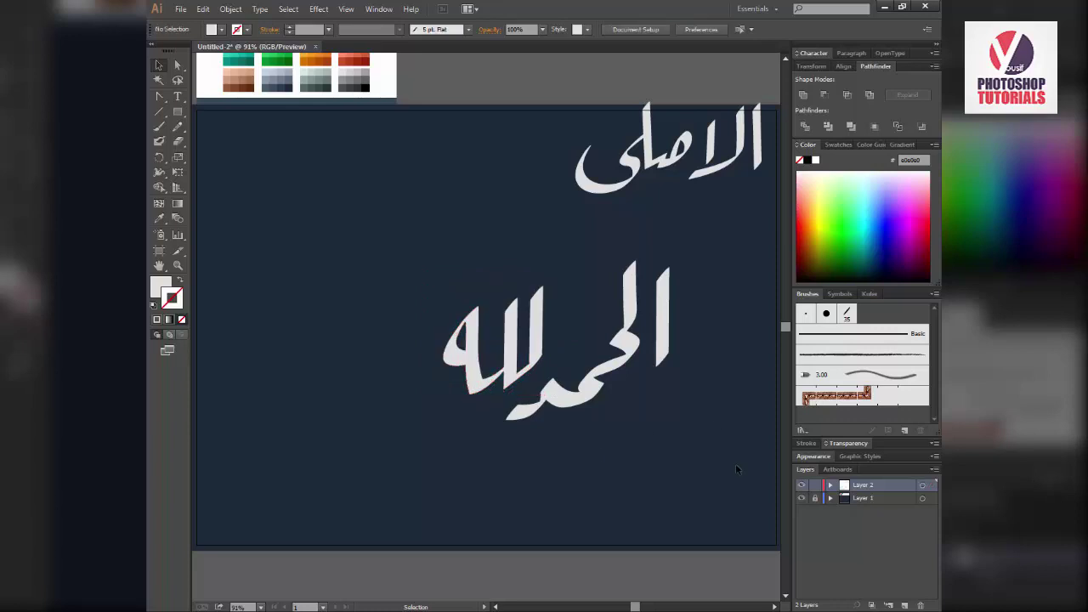
Step: Scale the whole الحمدلله word to about 69% and place it beside the top word
{"action": "left_click_drag", "start_coordinate": [736, 469], "coordinate": [407, 245]}
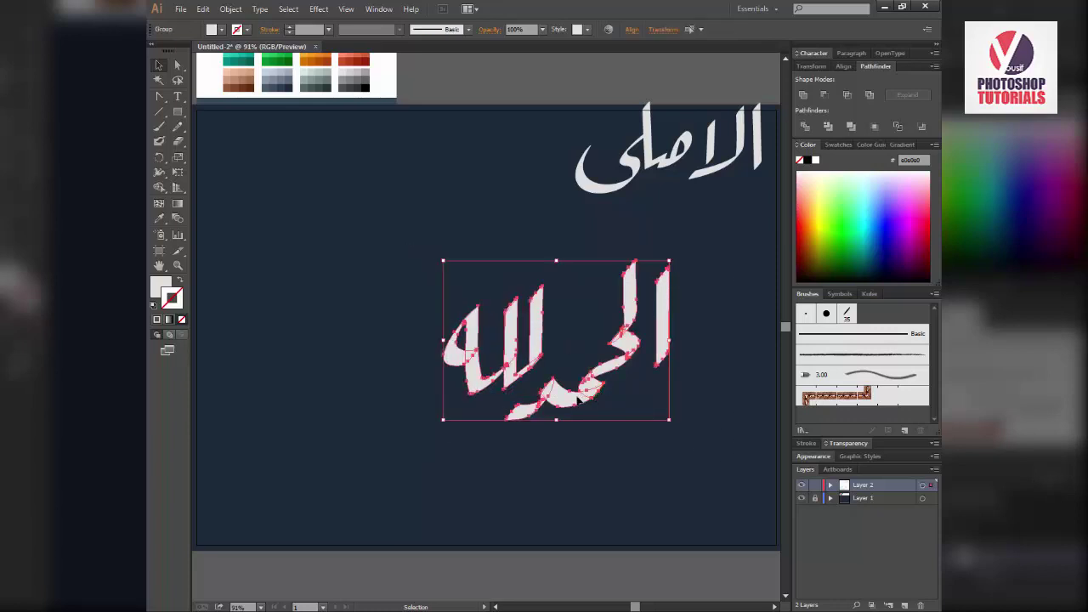
{"action": "left_click_drag", "start_coordinate": [578, 398], "coordinate": [480, 238]}
{"action": "key", "text": "s"}
{"action": "left_click_drag", "start_coordinate": [588, 292], "coordinate": [549, 245]}
{"action": "key", "text": "v"}
{"action": "left_click_drag", "start_coordinate": [468, 223], "coordinate": [492, 193]}
{"action": "left_click", "coordinate": [650, 308]}
{"action": "key", "text": "b"}
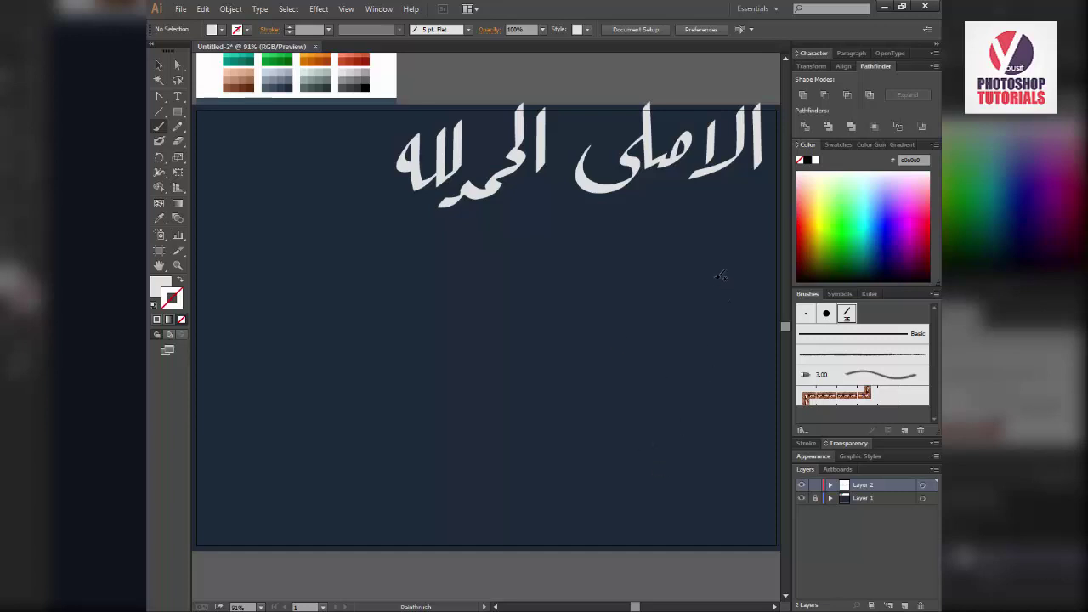
Step: Paint the lower word's vertical stroke, ال letters, extended tooth, upper mark and curved left letter
{"action": "left_click_drag", "start_coordinate": [716, 287], "coordinate": [717, 370]}
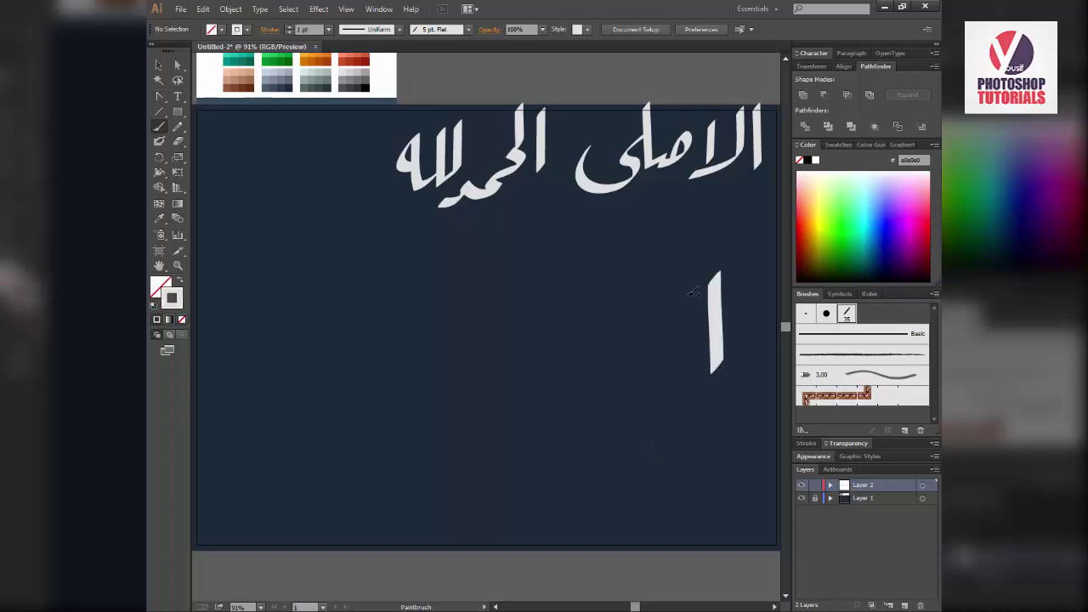
{"action": "mouse_move", "coordinate": [691, 284]}
{"action": "left_mouse_down"}
{"action": "mouse_move", "coordinate": [640, 368]}
{"action": "mouse_move", "coordinate": [603, 364]}
{"action": "left_mouse_up"}
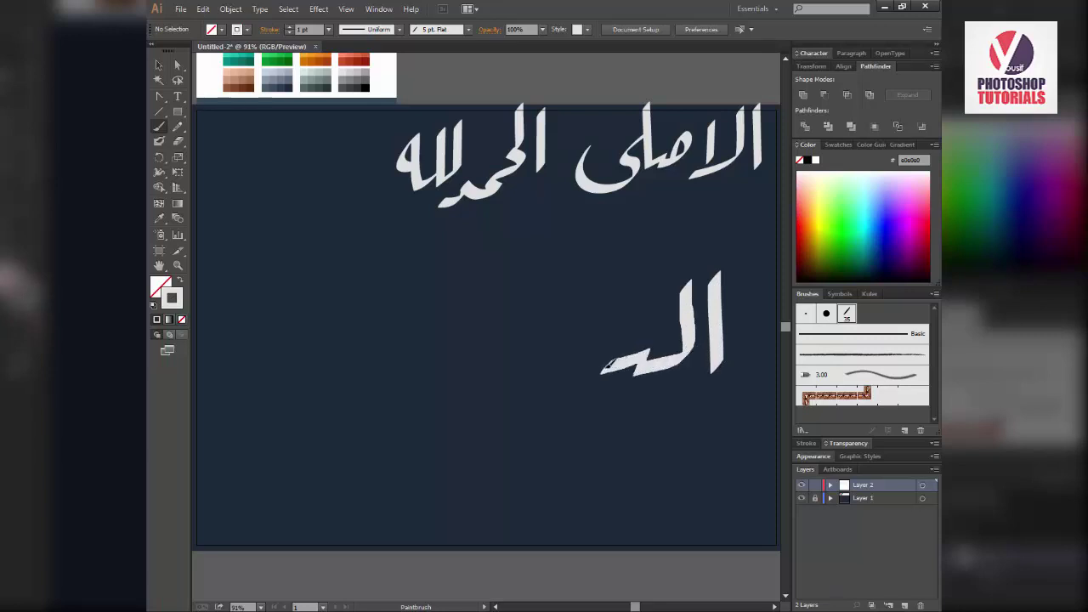
{"action": "mouse_move", "coordinate": [598, 349]}
{"action": "left_mouse_down"}
{"action": "mouse_move", "coordinate": [549, 362]}
{"action": "mouse_move", "coordinate": [540, 347]}
{"action": "mouse_move", "coordinate": [459, 408]}
{"action": "left_mouse_up"}
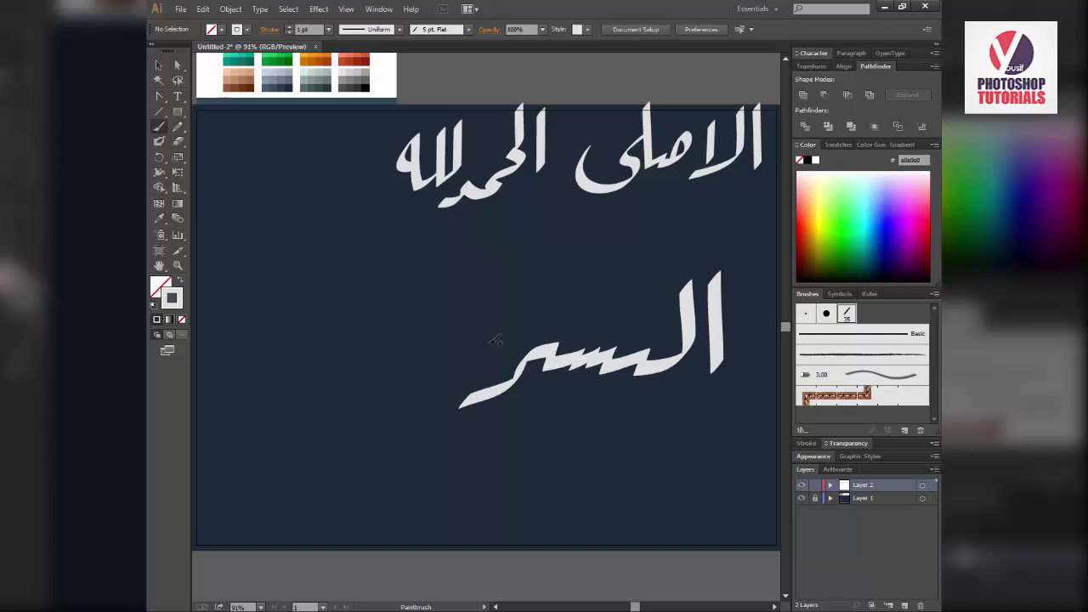
{"action": "mouse_move", "coordinate": [494, 341]}
{"action": "left_mouse_down"}
{"action": "mouse_move", "coordinate": [456, 358]}
{"action": "mouse_move", "coordinate": [435, 353]}
{"action": "mouse_move", "coordinate": [436, 339]}
{"action": "mouse_move", "coordinate": [433, 385]}
{"action": "mouse_move", "coordinate": [388, 406]}
{"action": "left_mouse_up"}
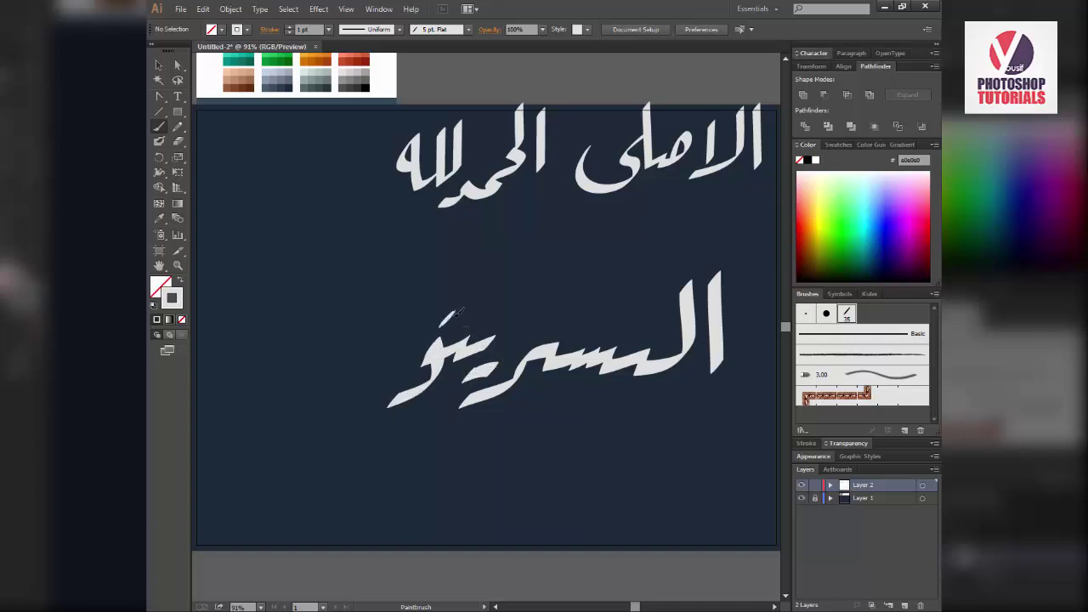
{"action": "left_click_drag", "start_coordinate": [459, 312], "coordinate": [470, 306]}
{"action": "left_click_drag", "start_coordinate": [400, 346], "coordinate": [345, 400]}
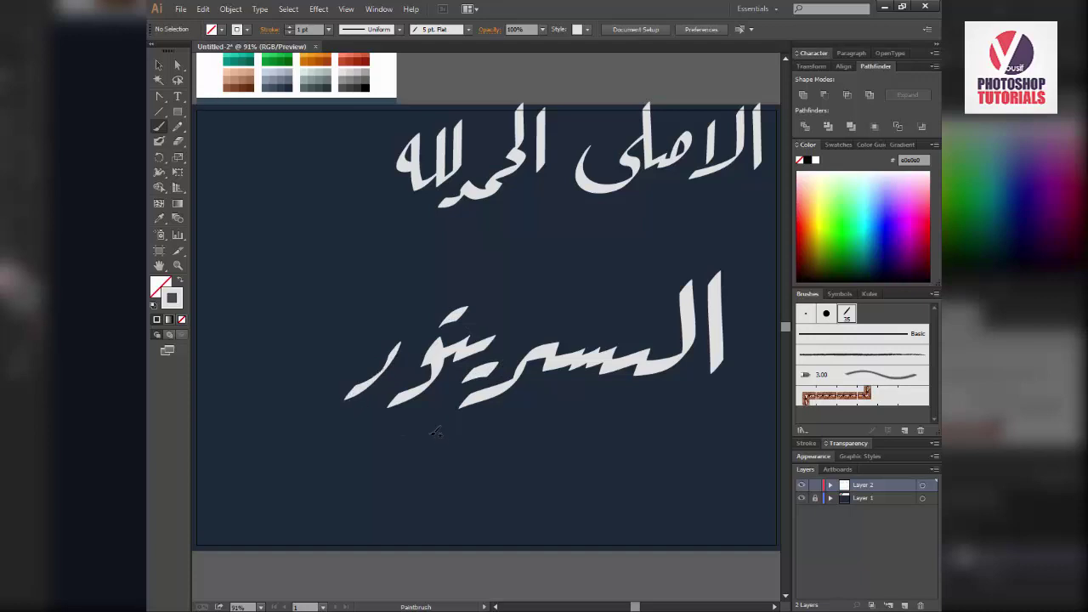
Step: Turn the lower letter's curved join anchor into a sharp corner and lower it
{"action": "key", "text": "v"}
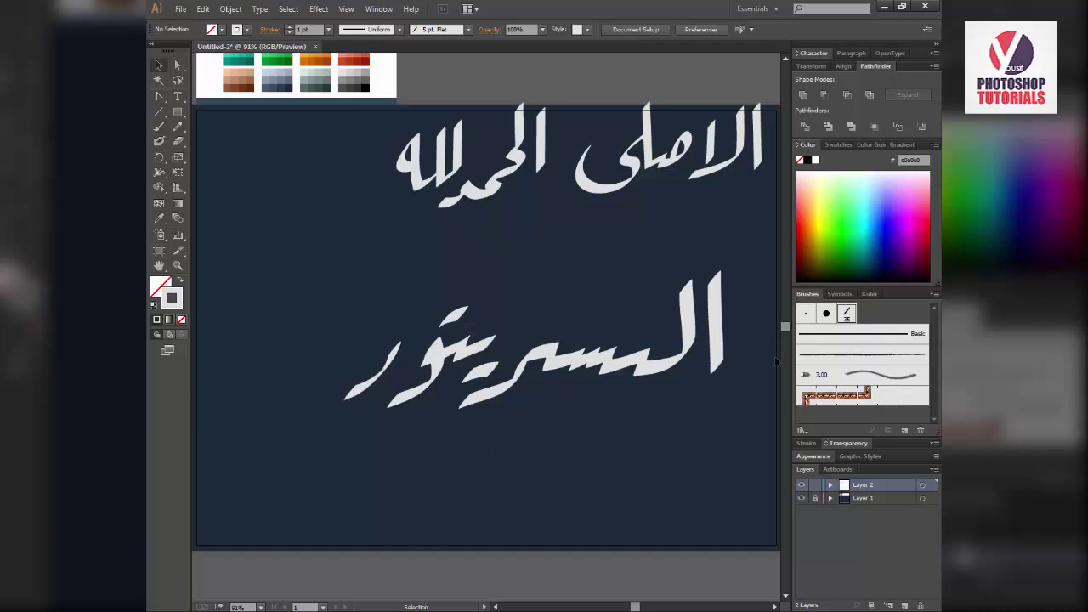
{"action": "key", "text": "z"}
{"action": "left_click", "coordinate": [724, 352]}
{"action": "left_click_drag", "start_coordinate": [443, 307], "coordinate": [513, 320]}
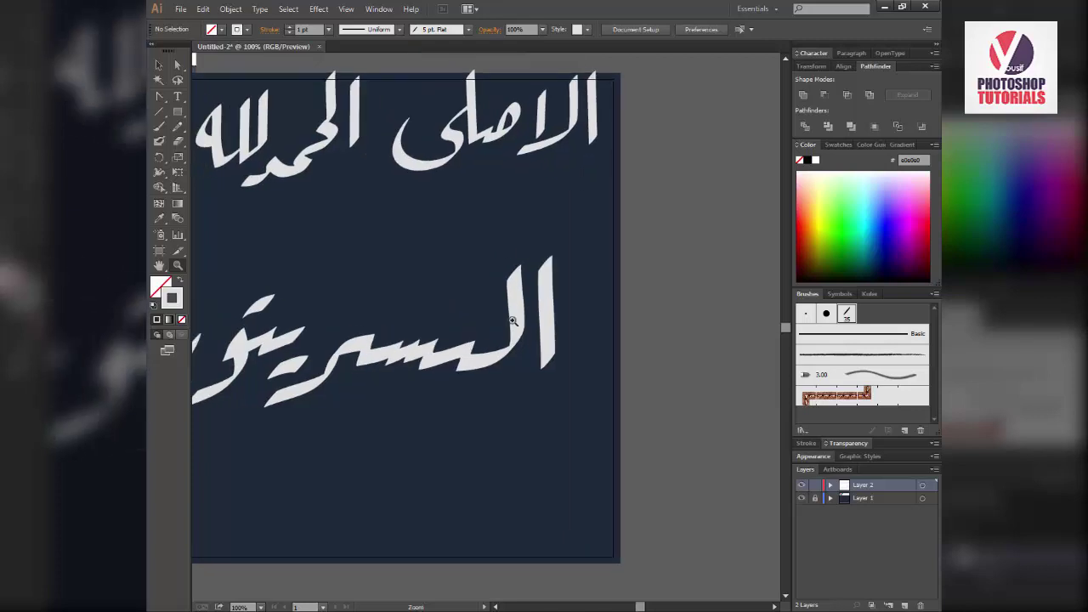
{"action": "left_click", "coordinate": [513, 319]}
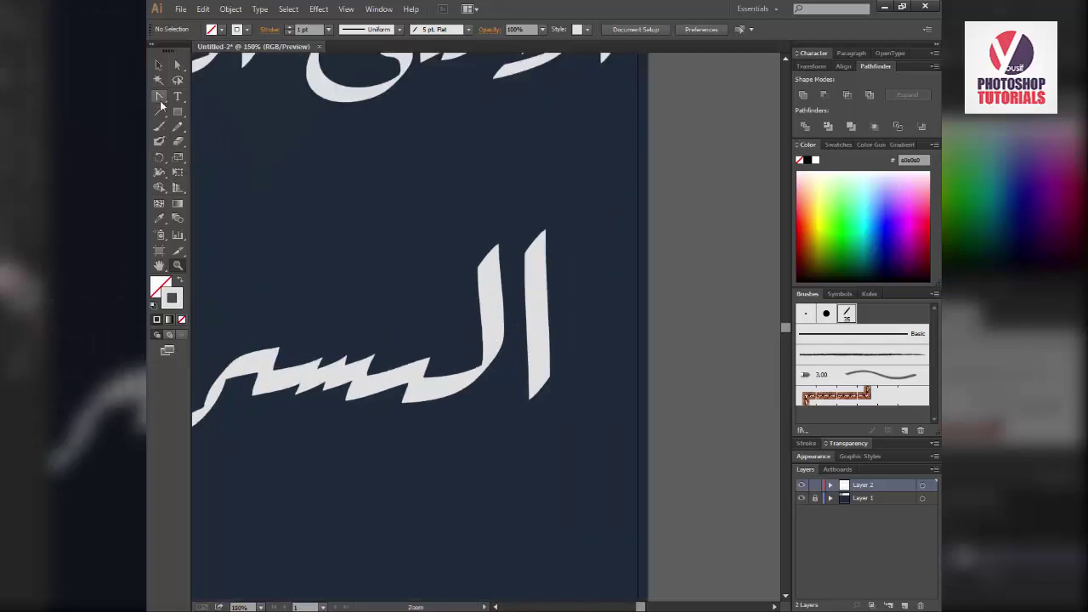
{"action": "left_click_drag", "start_coordinate": [159, 96], "coordinate": [242, 141]}
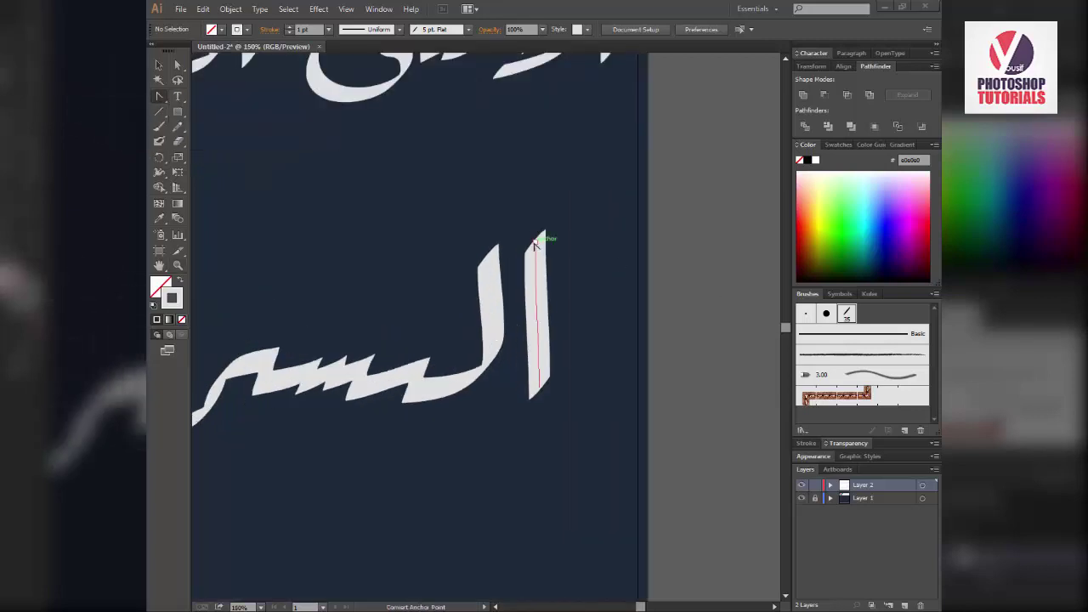
{"action": "left_click", "coordinate": [539, 388]}
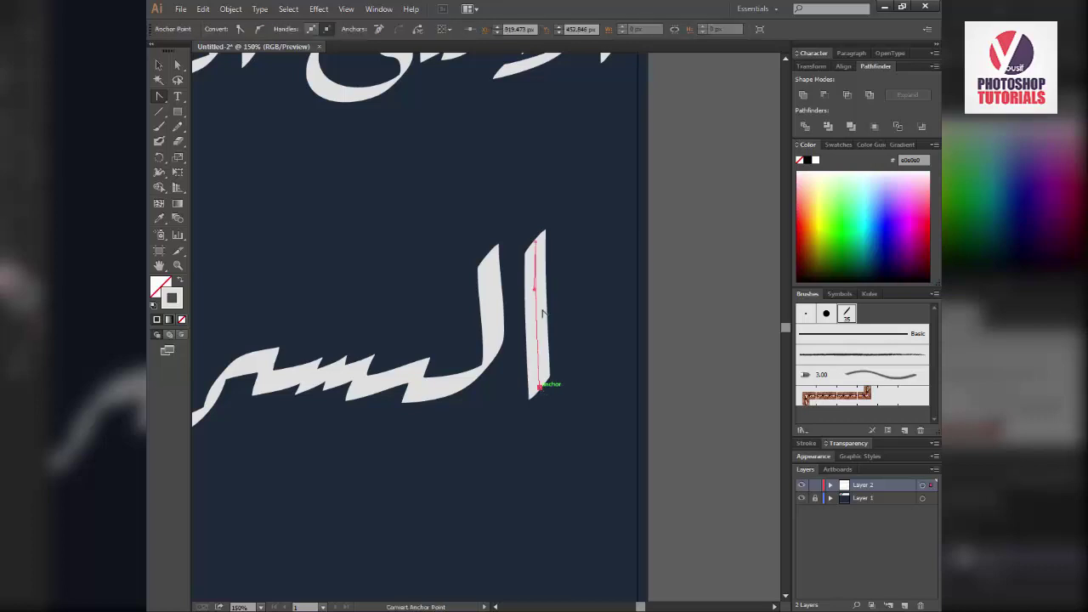
{"action": "left_click", "coordinate": [488, 256]}
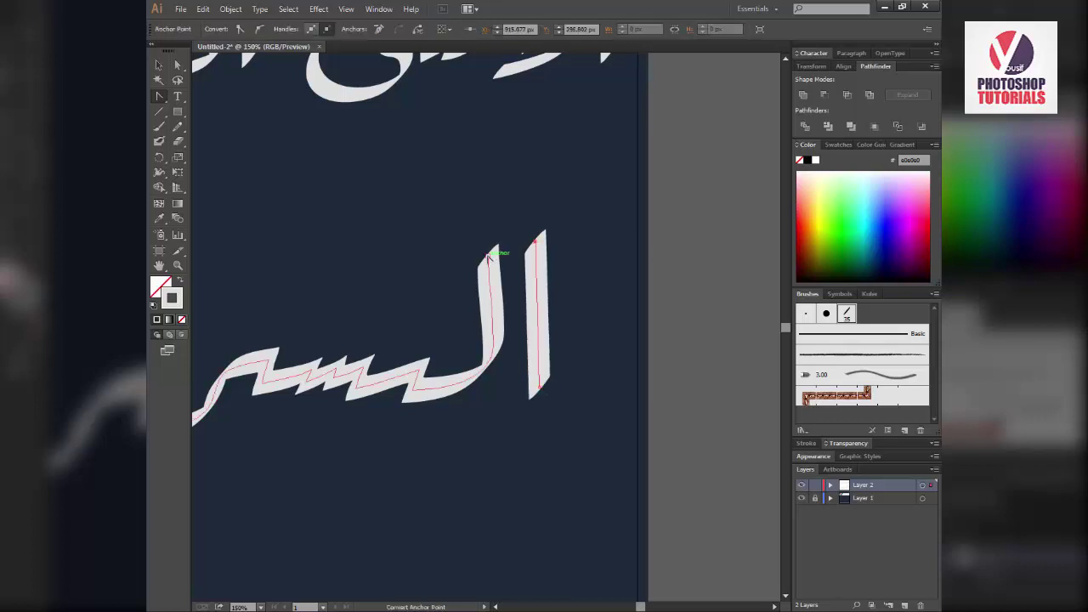
{"action": "left_click", "coordinate": [493, 345]}
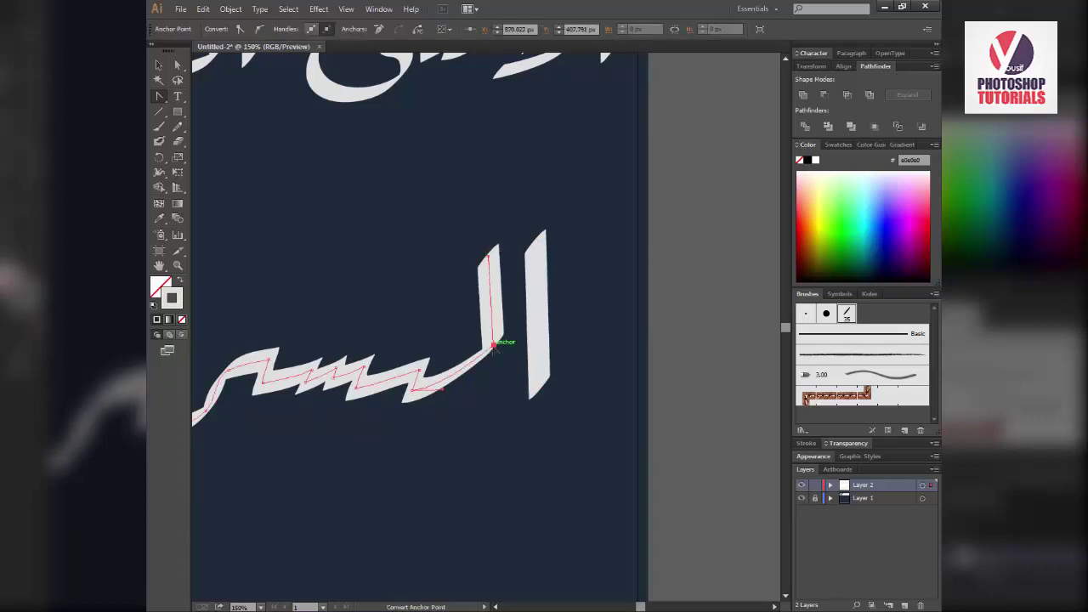
{"action": "left_click_drag", "start_coordinate": [494, 347], "coordinate": [496, 351]}
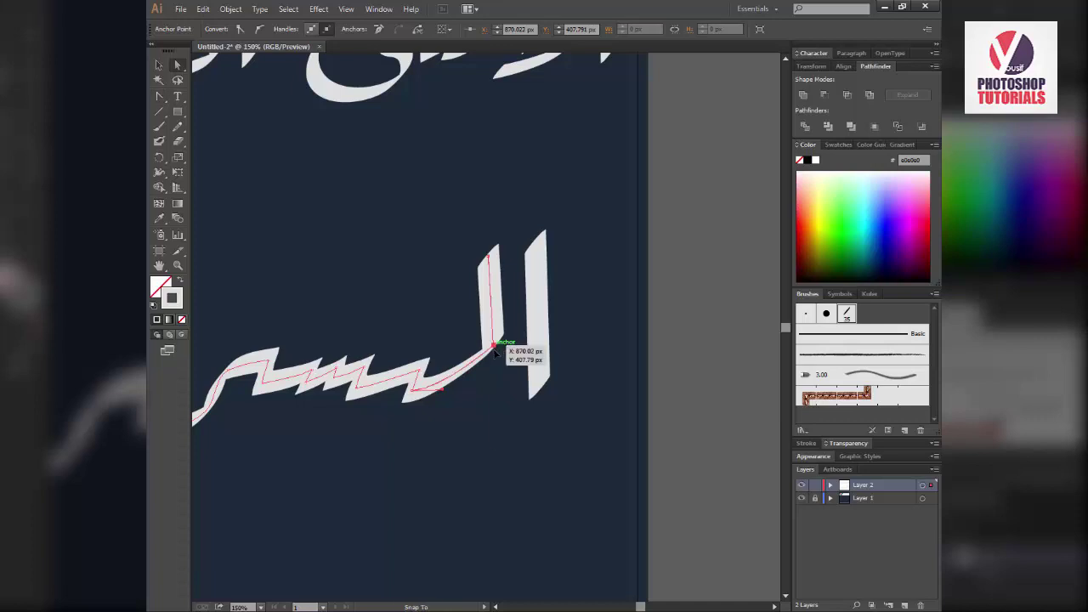
{"action": "left_click_drag", "start_coordinate": [496, 352], "coordinate": [496, 379]}
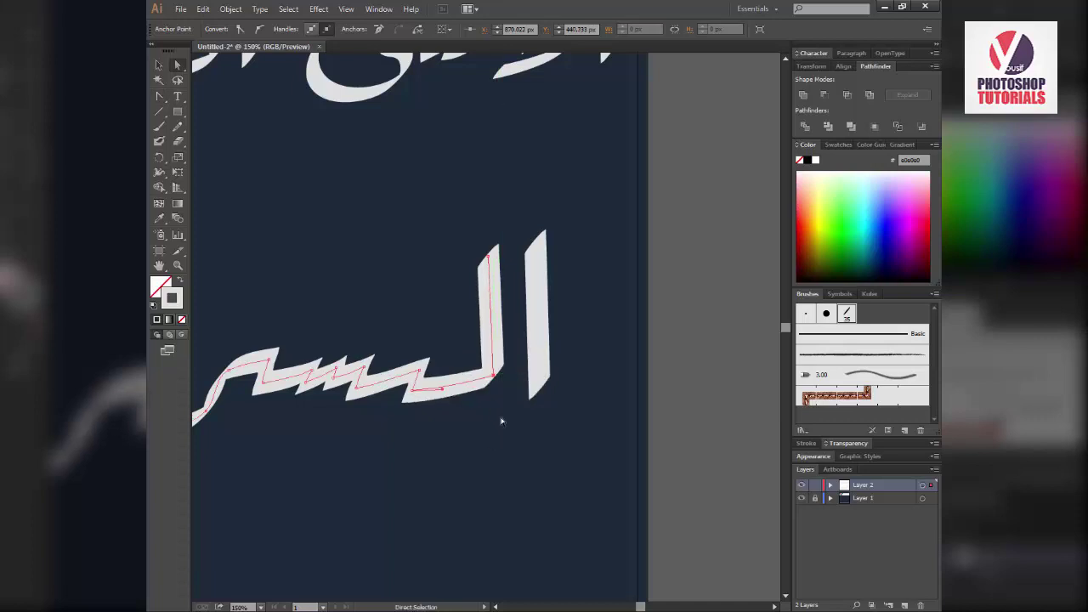
Step: Reshape the word's middle zigzag and sharpen its leftward and lower-left anchors into corners
{"action": "left_click", "coordinate": [500, 423]}
{"action": "left_click_drag", "start_coordinate": [468, 425], "coordinate": [583, 442]}
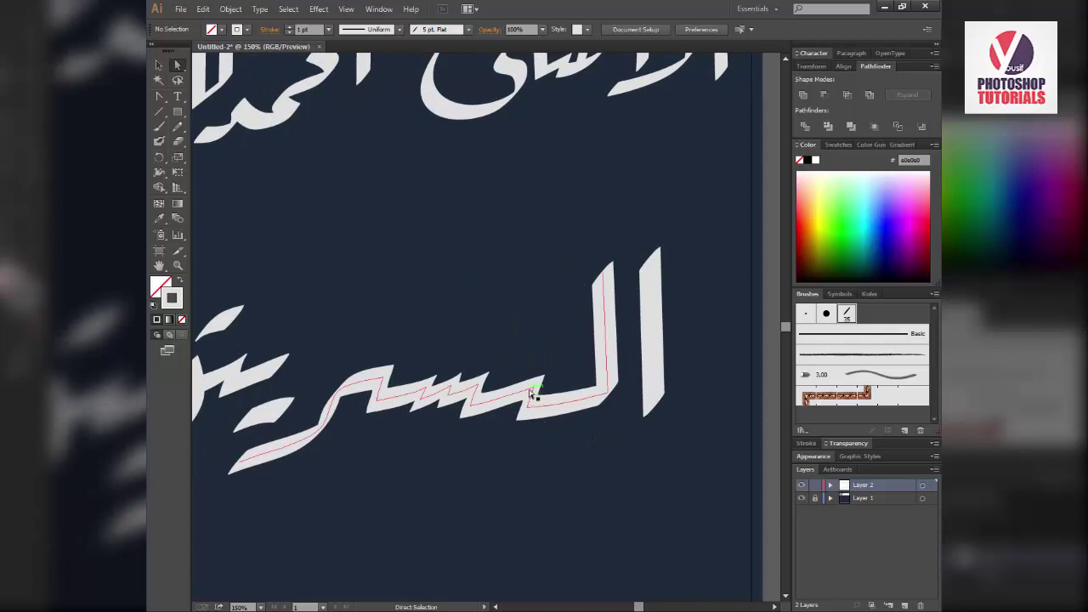
{"action": "left_click", "coordinate": [159, 96]}
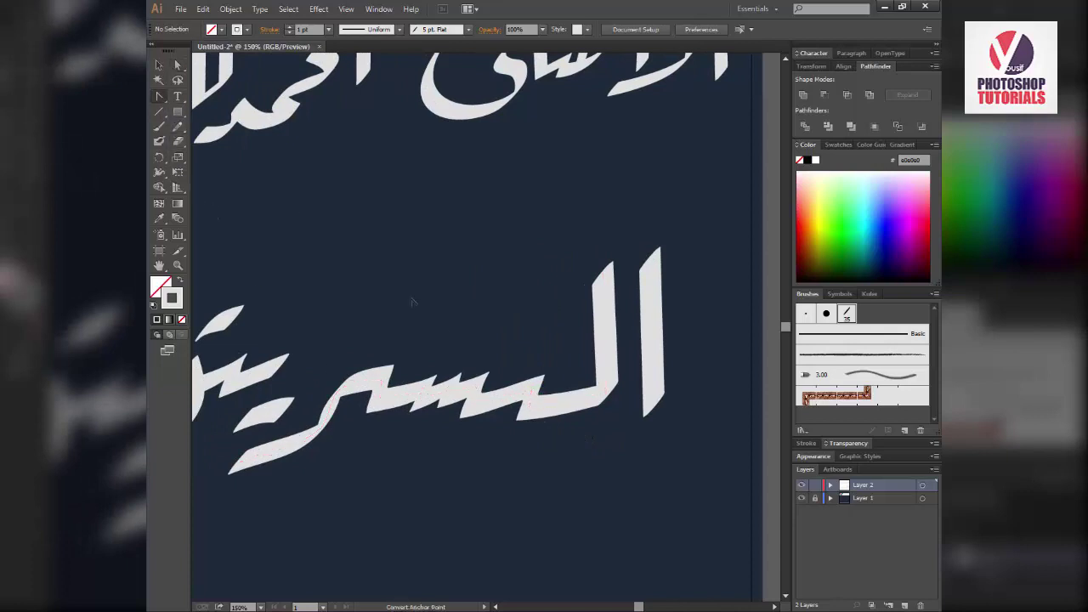
{"action": "left_click", "coordinate": [534, 390]}
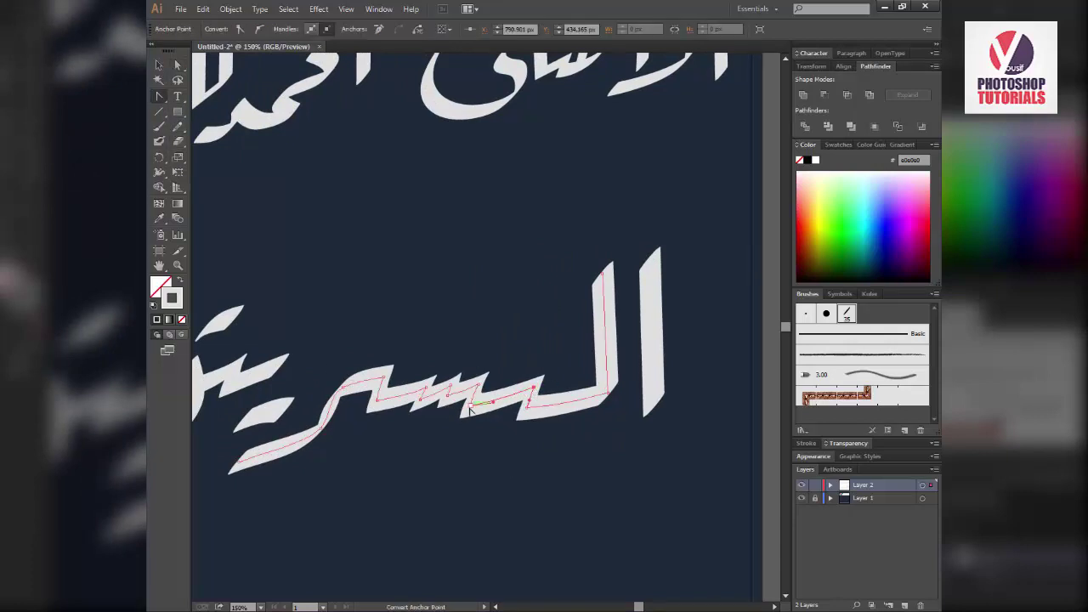
{"action": "mouse_move", "coordinate": [470, 409]}
{"action": "left_mouse_down"}
{"action": "mouse_move", "coordinate": [454, 387]}
{"action": "mouse_move", "coordinate": [418, 393]}
{"action": "left_mouse_up"}
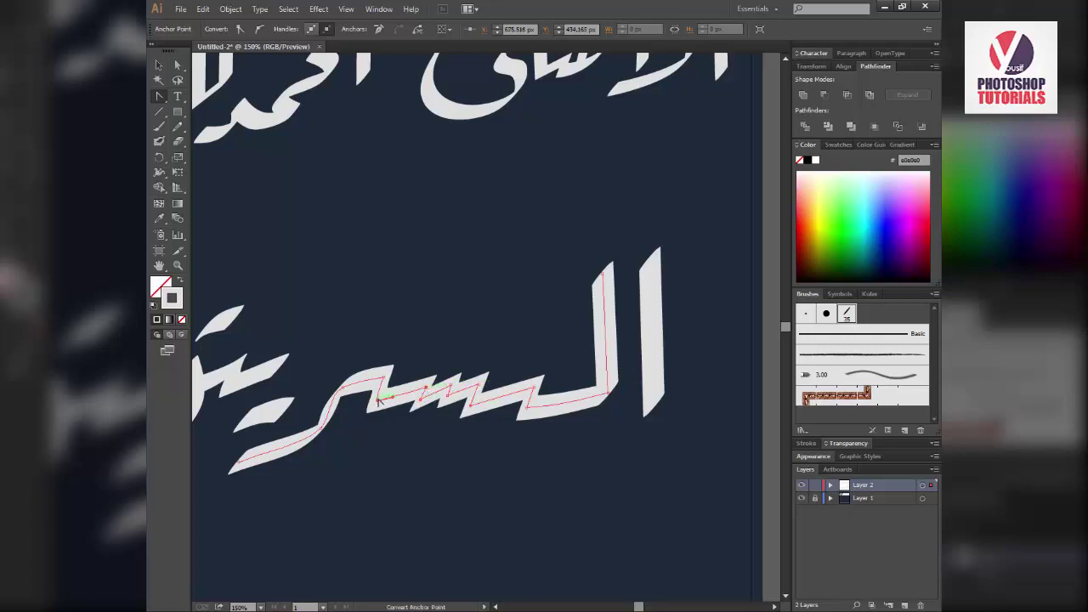
{"action": "left_click_drag", "start_coordinate": [377, 401], "coordinate": [390, 383]}
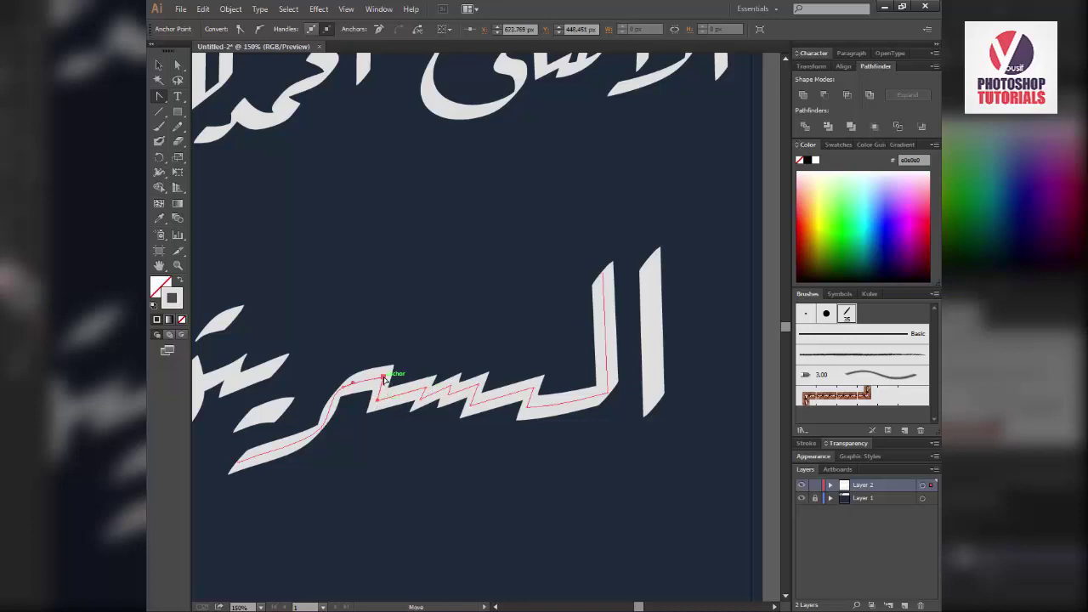
{"action": "left_click", "coordinate": [344, 387]}
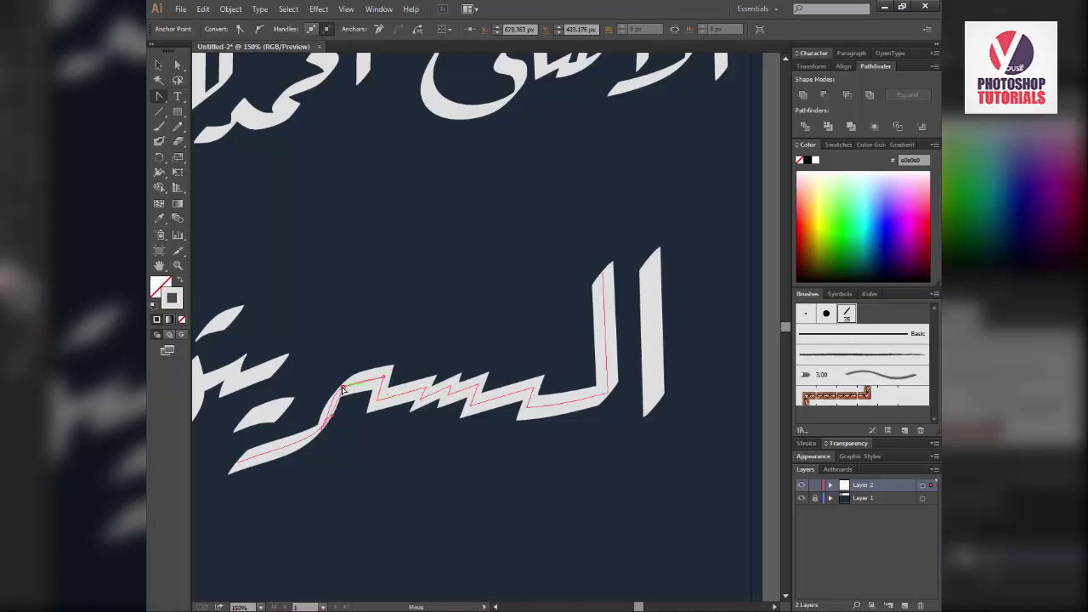
{"action": "left_click", "coordinate": [320, 428]}
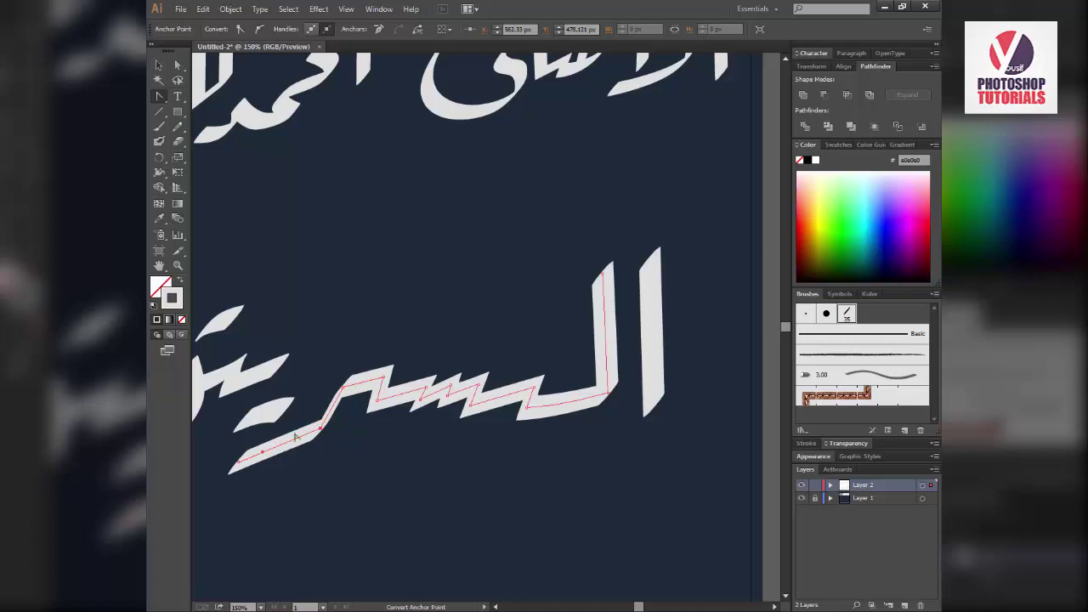
Step: Pull the lower-left endpoint down-left and slide a baseline anchor left
{"action": "key", "text": "a"}
{"action": "mouse_move", "coordinate": [244, 461]}
{"action": "left_mouse_down"}
{"action": "mouse_move", "coordinate": [278, 448]}
{"action": "mouse_move", "coordinate": [269, 440]}
{"action": "left_mouse_up"}
{"action": "scroll", "coordinate": [445, 447], "scroll_direction": "left", "scroll_amount": 5}
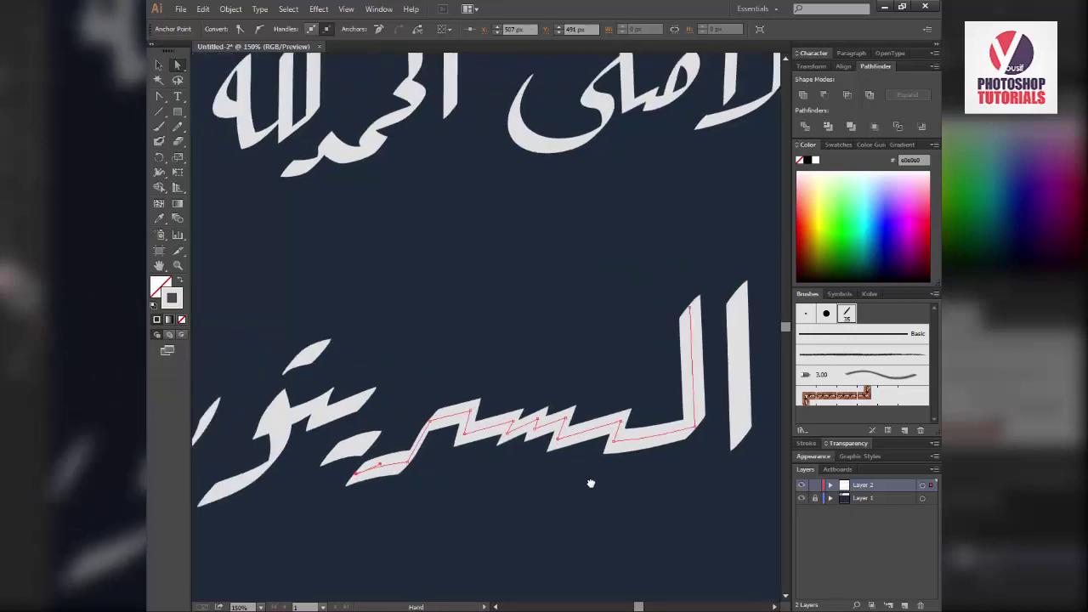
{"action": "scroll", "coordinate": [444, 447], "scroll_direction": "up", "scroll_amount": 2}
{"action": "left_click_drag", "start_coordinate": [515, 485], "coordinate": [465, 485]}
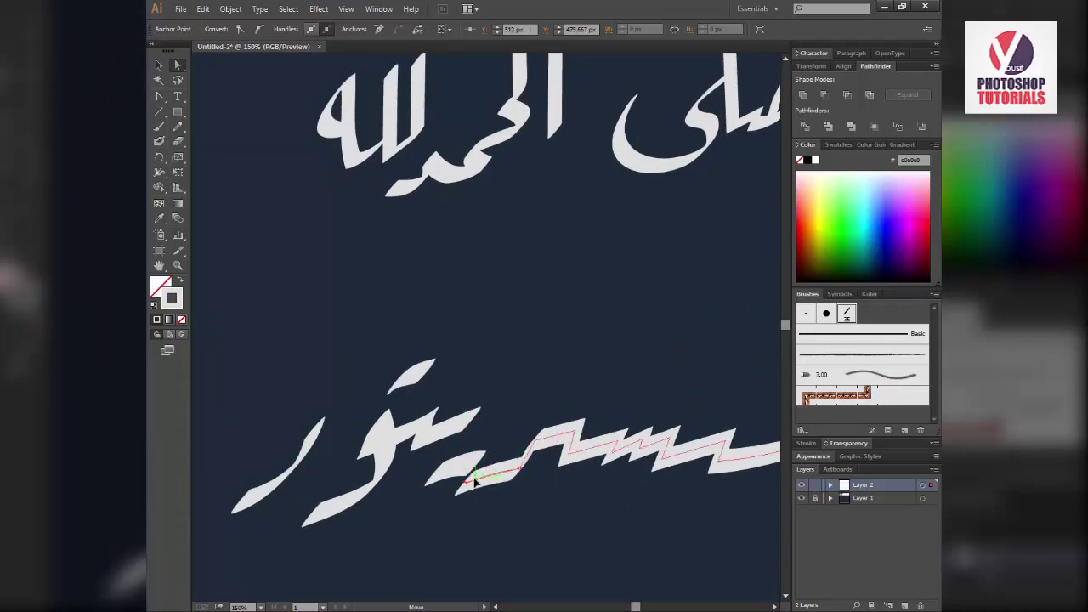
Step: Nudge the small stroke piece up and brush extra strokes below the letters
{"action": "key", "text": "v"}
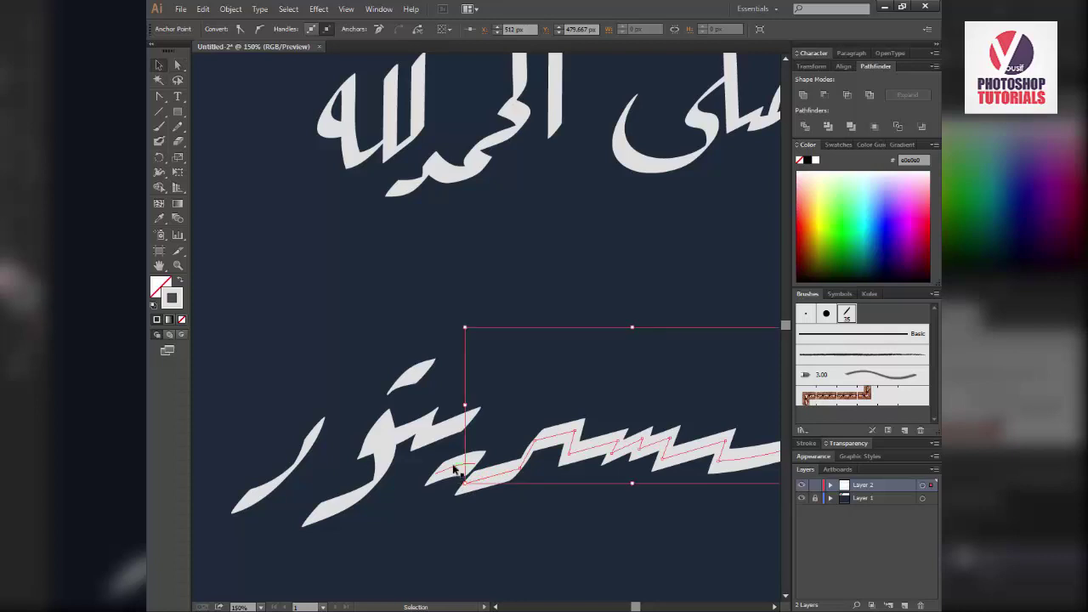
{"action": "left_click", "coordinate": [451, 468]}
{"action": "left_click_drag", "start_coordinate": [449, 469], "coordinate": [447, 464]}
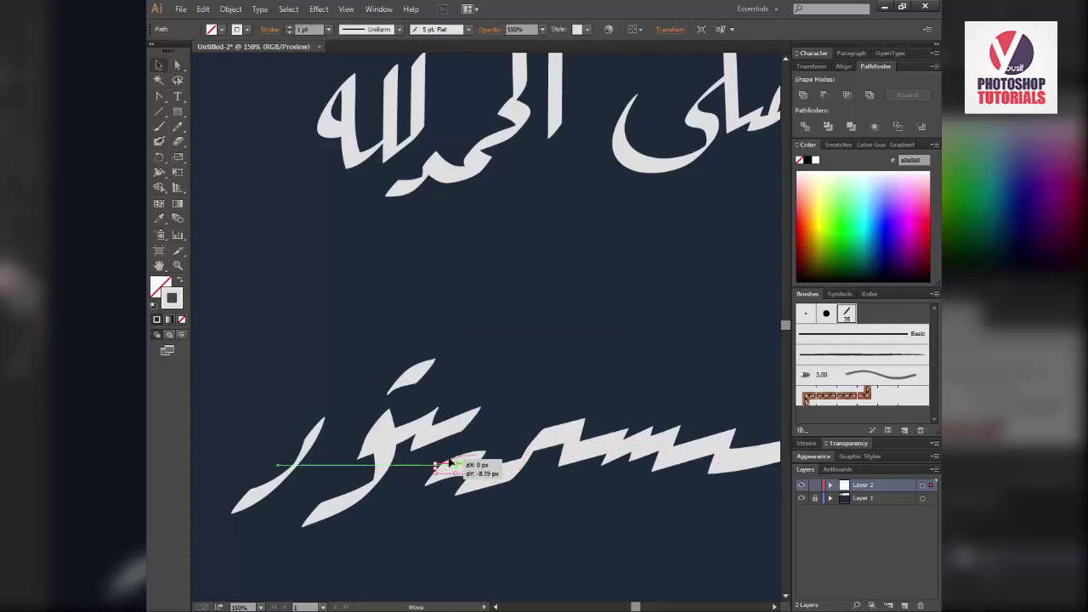
{"action": "left_click", "coordinate": [494, 509]}
{"action": "left_click_drag", "start_coordinate": [645, 449], "coordinate": [581, 397]}
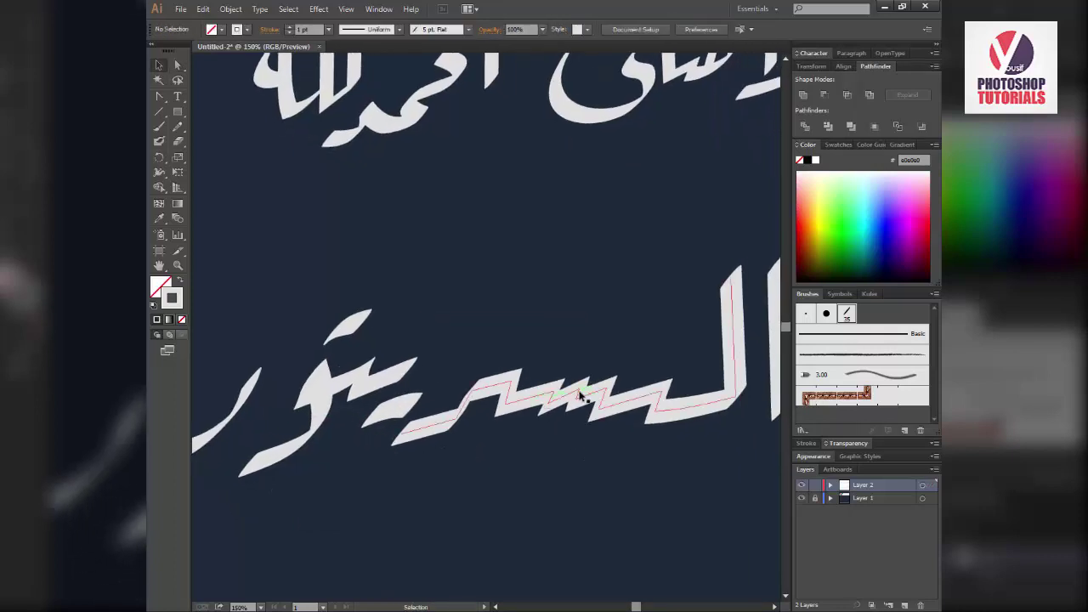
{"action": "key", "text": "b"}
{"action": "mouse_move", "coordinate": [481, 435]}
{"action": "left_mouse_down"}
{"action": "mouse_move", "coordinate": [457, 457]}
{"action": "mouse_move", "coordinate": [500, 429]}
{"action": "left_mouse_up"}
{"action": "key", "text": "v"}
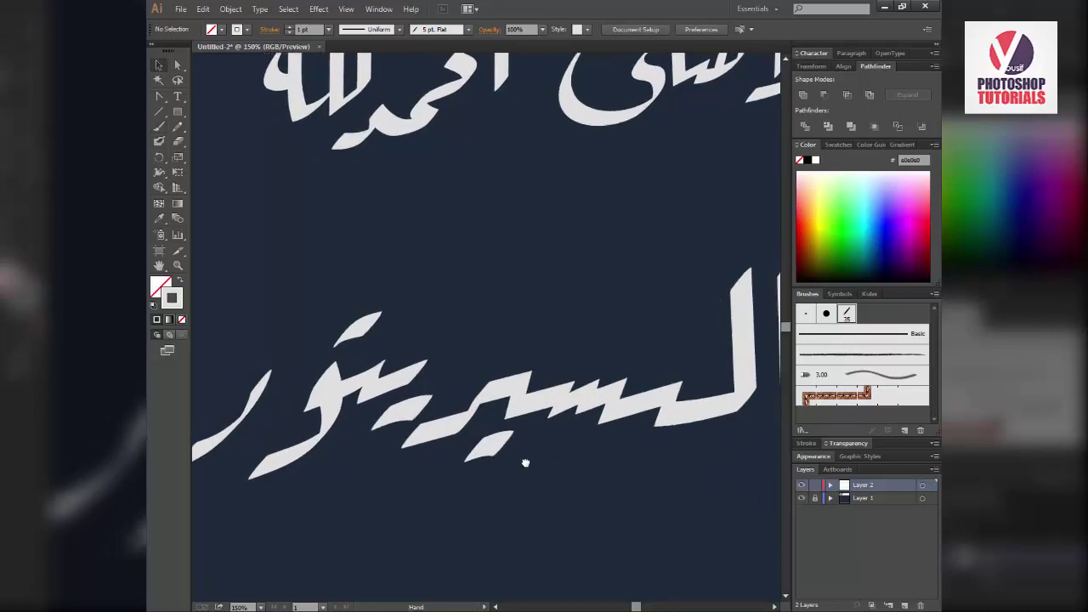
{"action": "left_click_drag", "start_coordinate": [357, 455], "coordinate": [470, 450]}
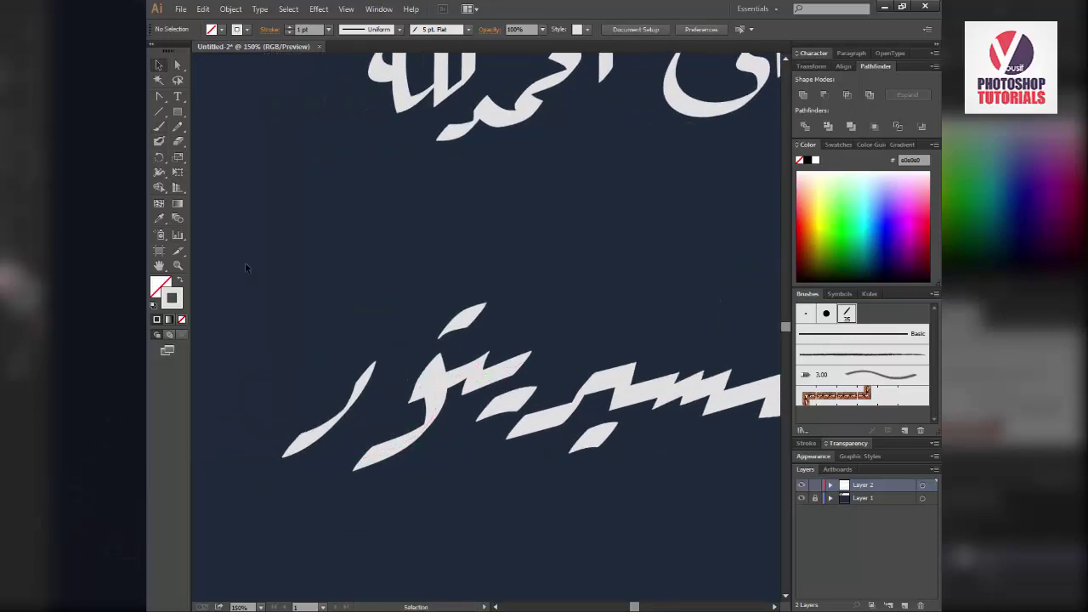
Step: Convert the left letter's curved segment and bottom anchor into sharp corners
{"action": "left_click", "coordinate": [160, 99]}
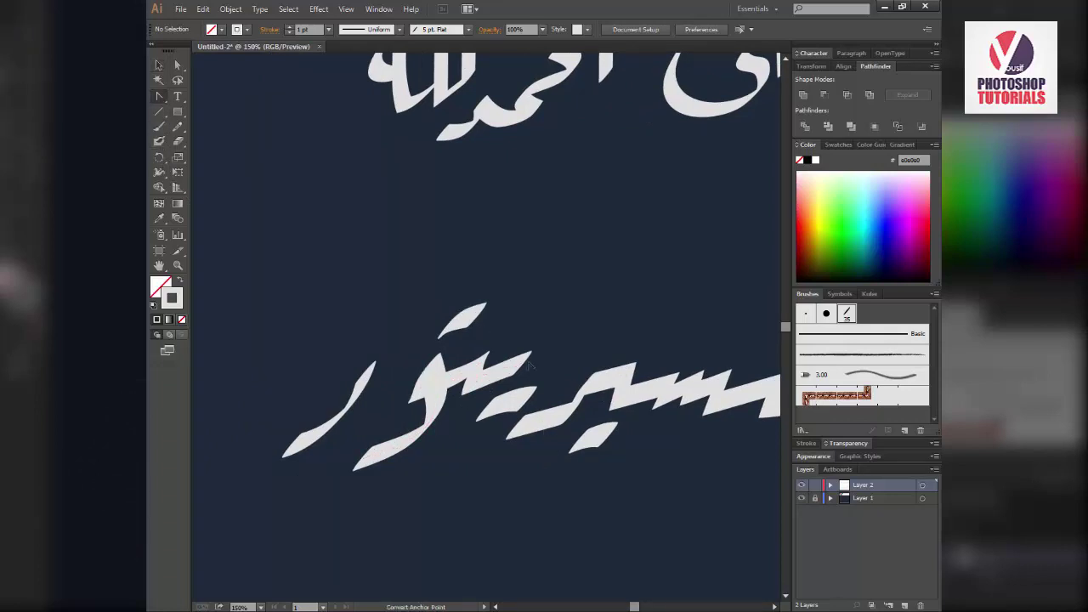
{"action": "left_click", "coordinate": [528, 366]}
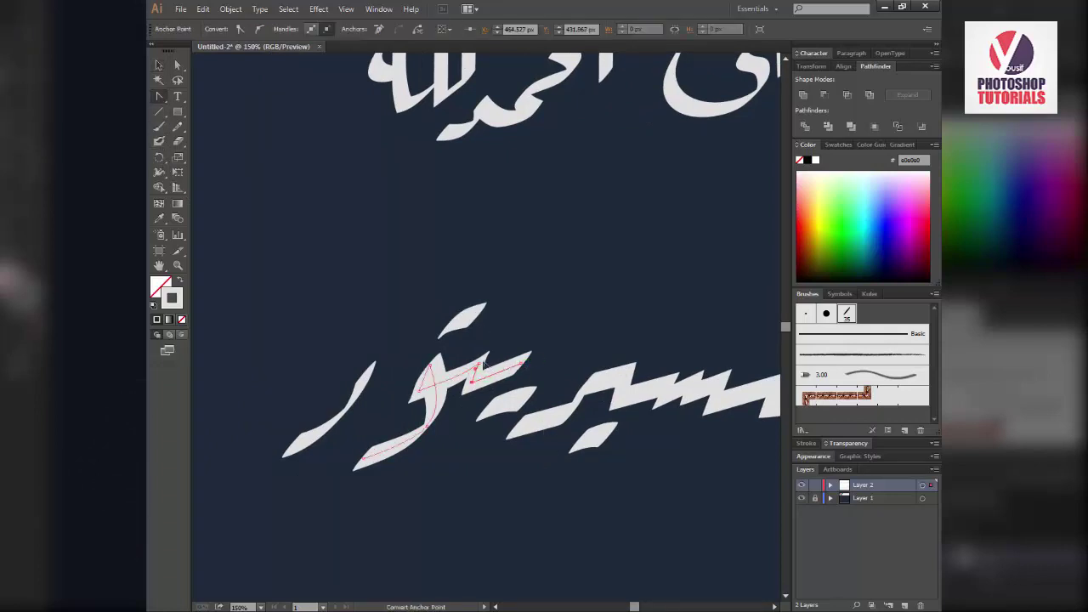
{"action": "left_click", "coordinate": [484, 366]}
{"action": "mouse_move", "coordinate": [364, 460]}
{"action": "left_mouse_down"}
{"action": "mouse_move", "coordinate": [423, 450]}
{"action": "mouse_move", "coordinate": [413, 440]}
{"action": "left_mouse_up"}
{"action": "left_click", "coordinate": [429, 425]}
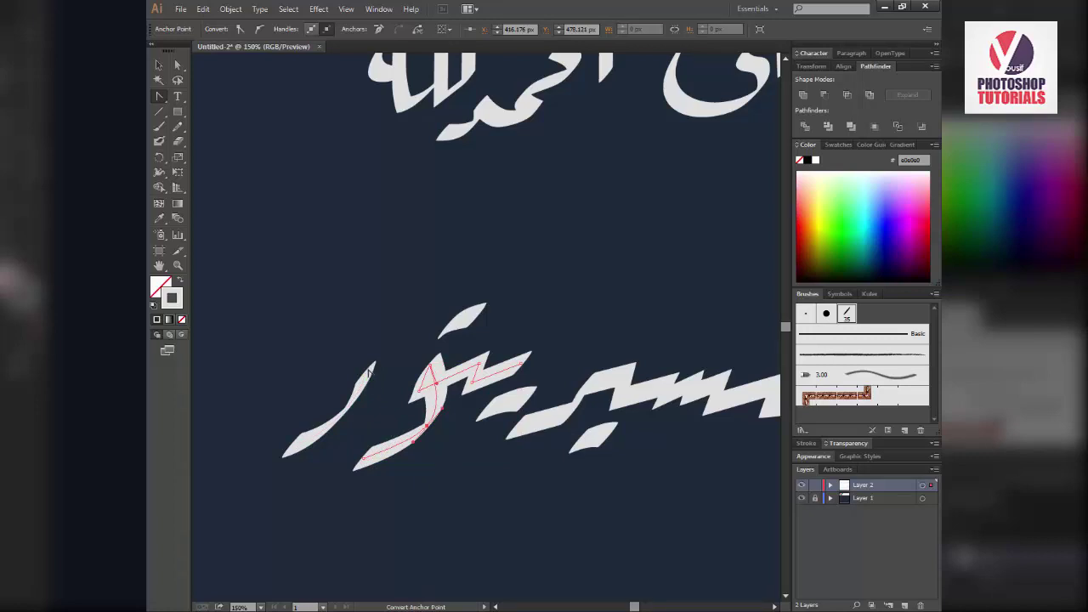
Step: Drag the left stroke's bottom anchor into a ر curve and shift it down-right
{"action": "left_click", "coordinate": [369, 371]}
{"action": "key", "text": "a"}
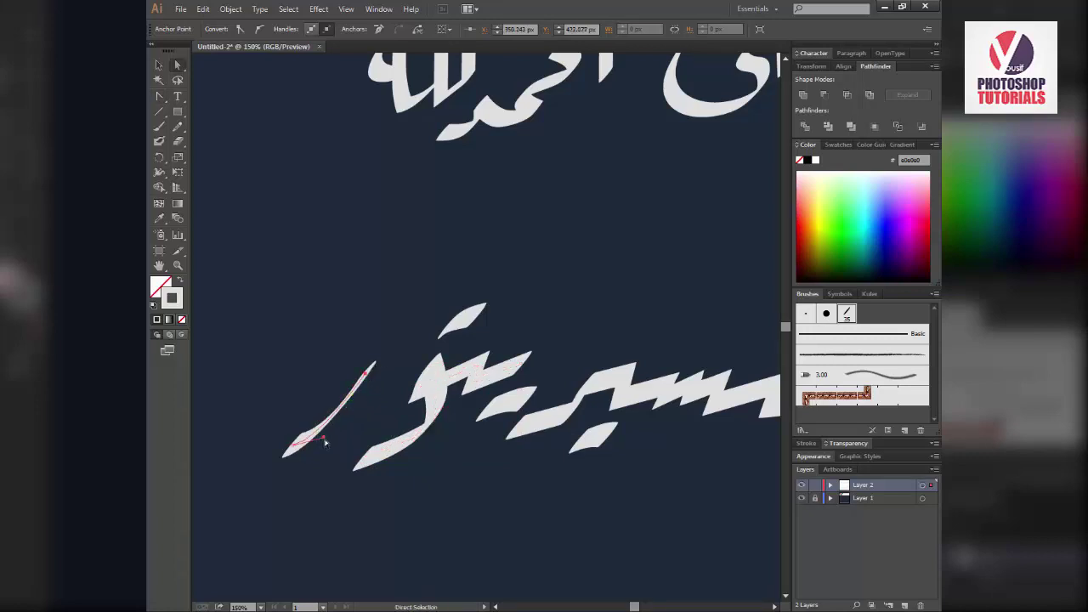
{"action": "left_click_drag", "start_coordinate": [322, 442], "coordinate": [365, 454]}
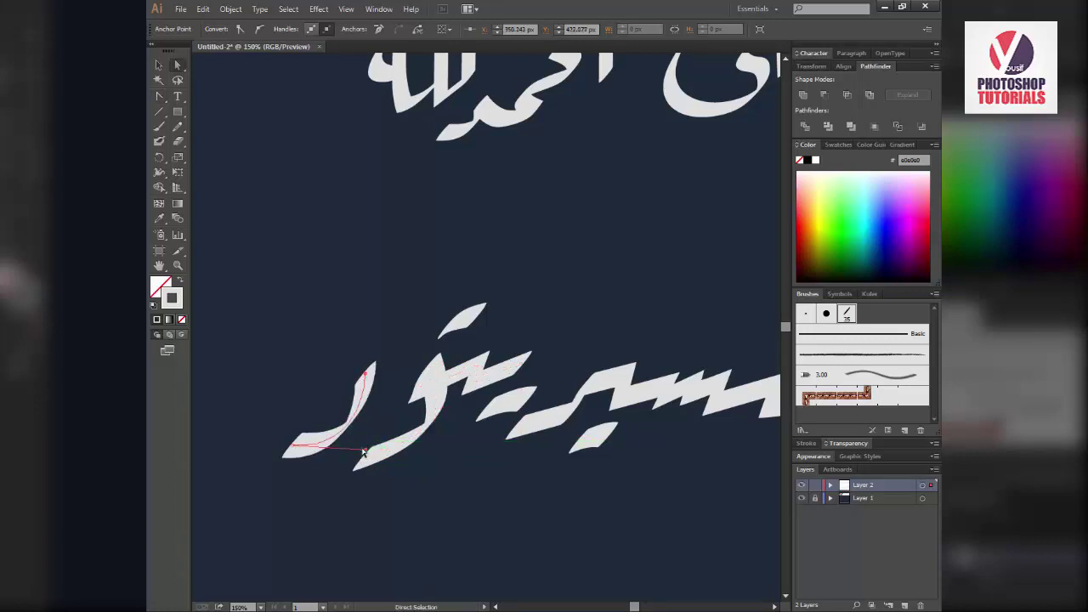
{"action": "left_click_drag", "start_coordinate": [367, 449], "coordinate": [357, 440]}
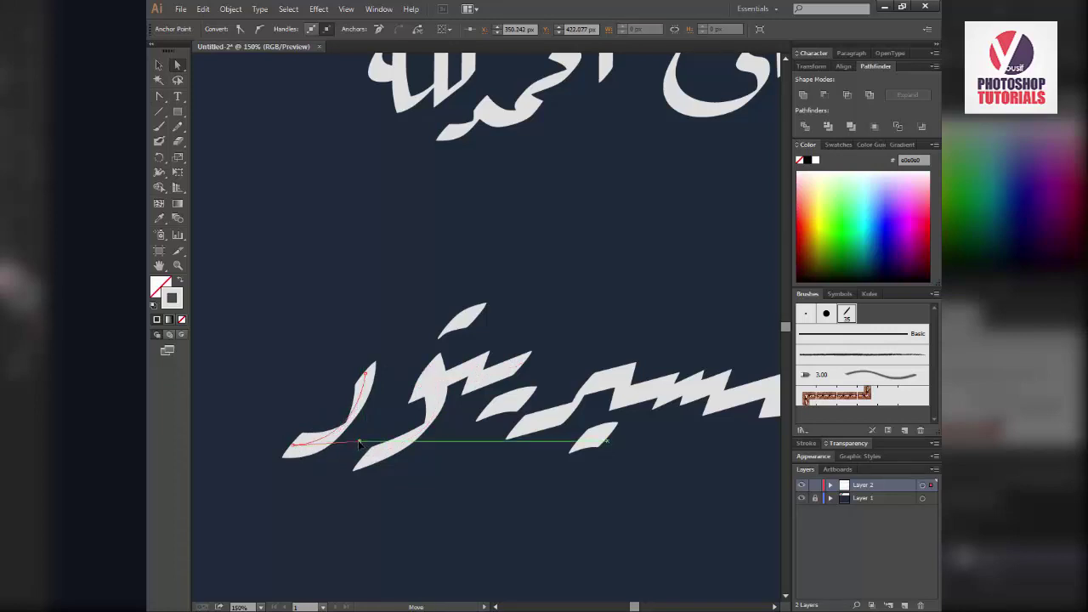
{"action": "key", "text": "v"}
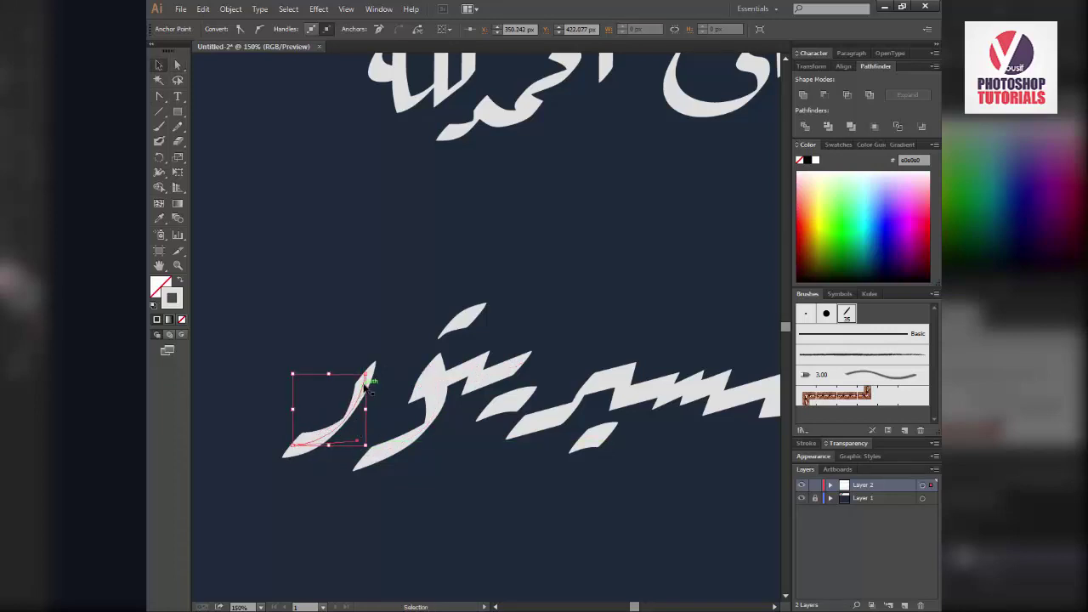
{"action": "left_click_drag", "start_coordinate": [362, 385], "coordinate": [384, 414]}
{"action": "key", "text": "s"}
Step: Expand the tail stroke into a filled white shape
{"action": "key", "text": "v"}
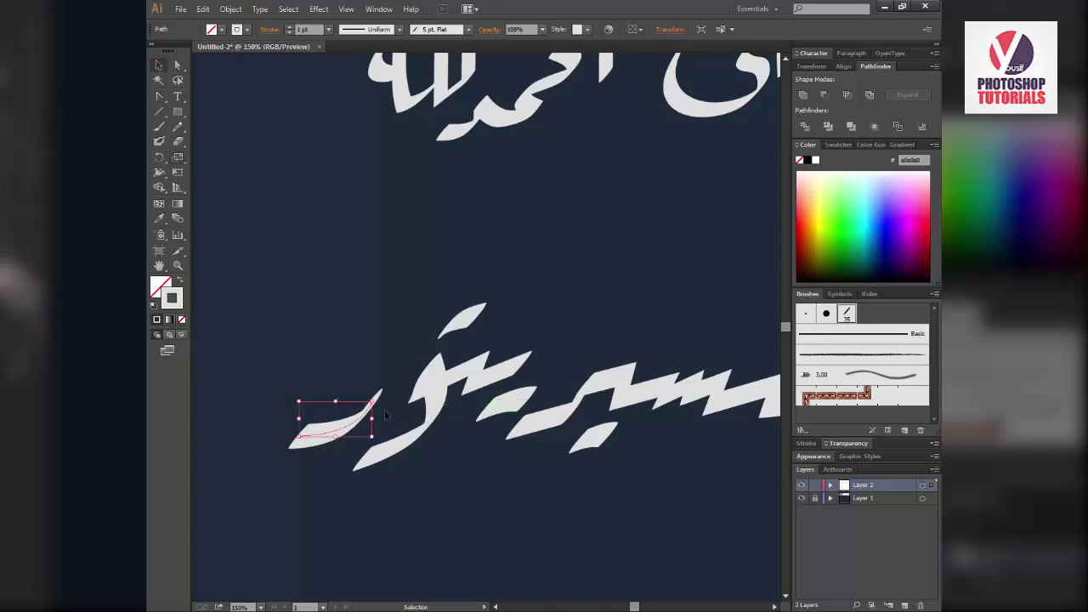
{"action": "left_click", "coordinate": [231, 8]}
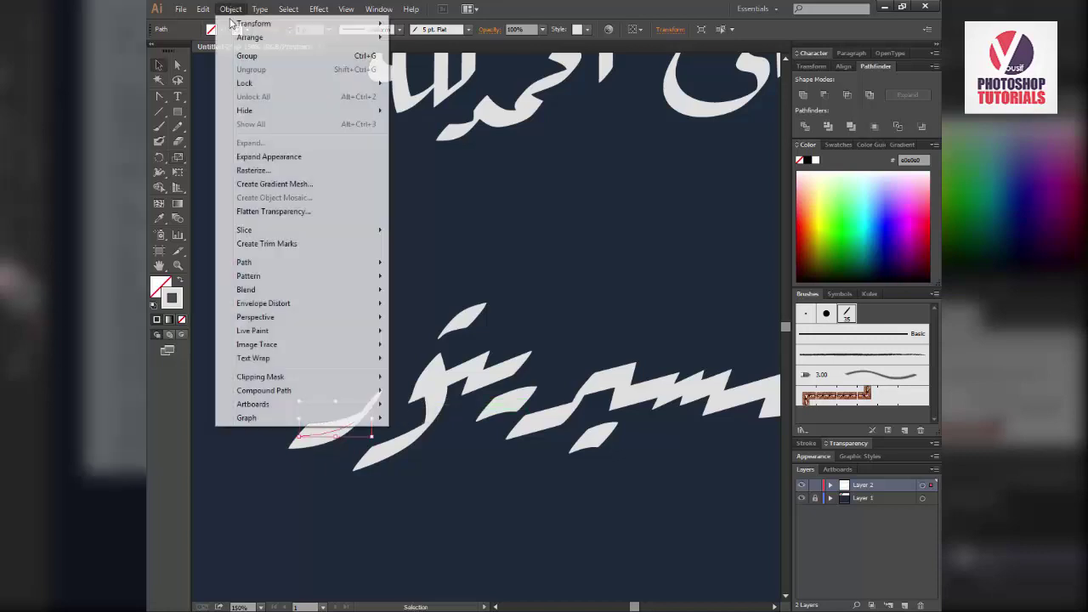
{"action": "left_click", "coordinate": [289, 156]}
{"action": "key", "text": "r"}
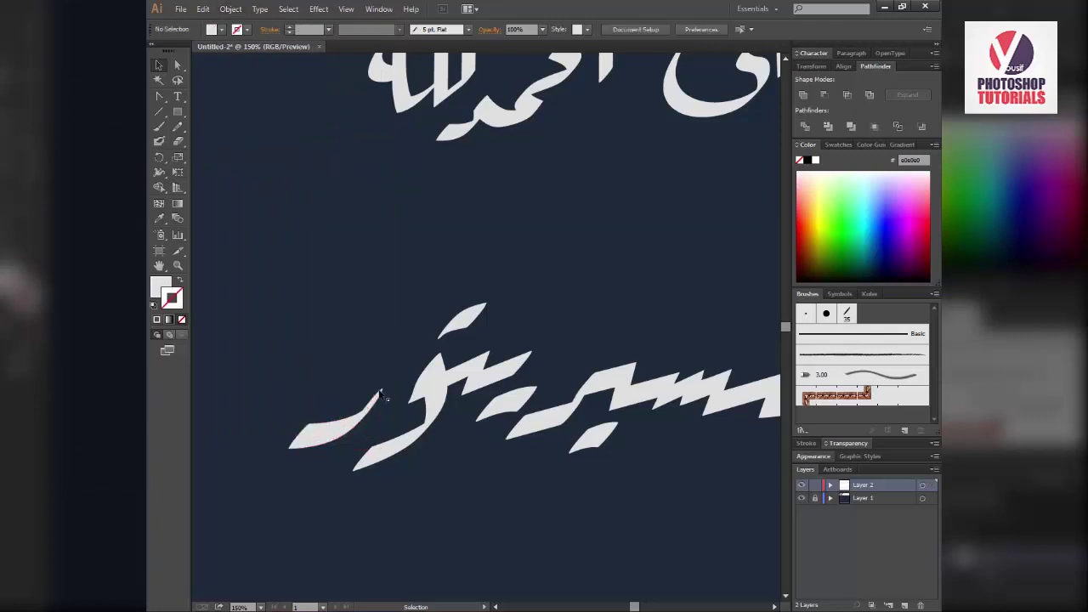
{"action": "key", "text": "v"}
{"action": "left_click", "coordinate": [459, 412]}
{"action": "left_click", "coordinate": [491, 375]}
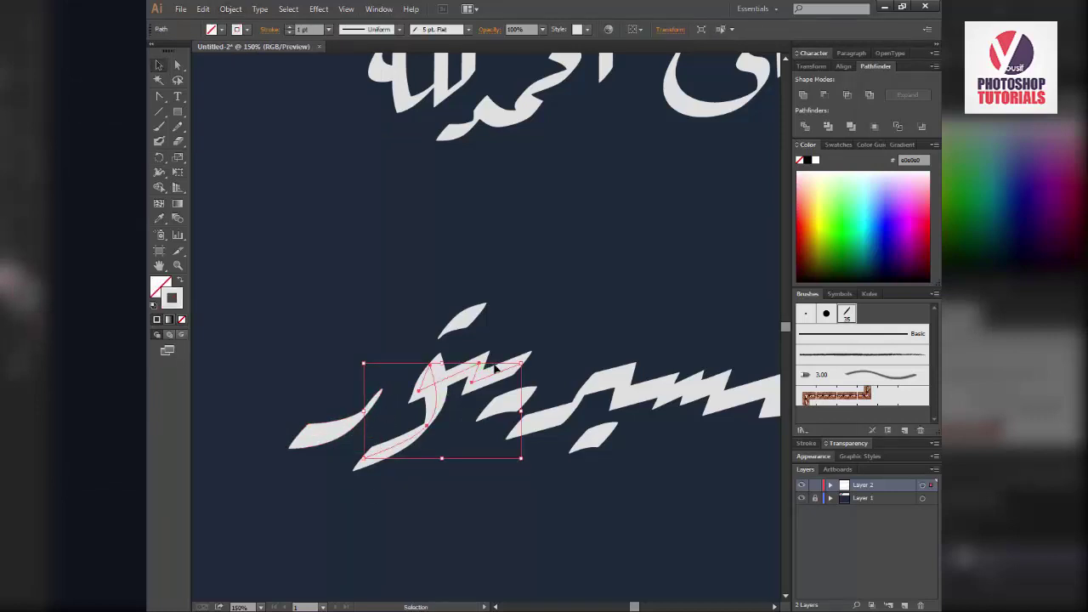
Step: Try rotating the ش path about 45° counterclockwise, then undo it
{"action": "key", "text": "r"}
{"action": "left_click_drag", "start_coordinate": [583, 476], "coordinate": [566, 346]}
{"action": "key", "text": "v"}
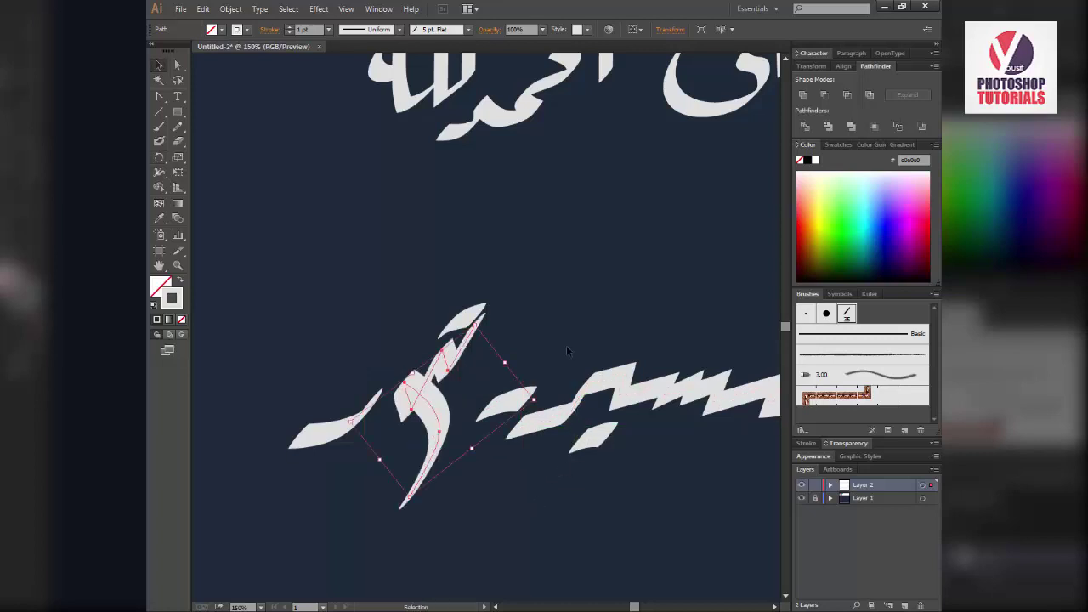
{"action": "left_click", "coordinate": [566, 345]}
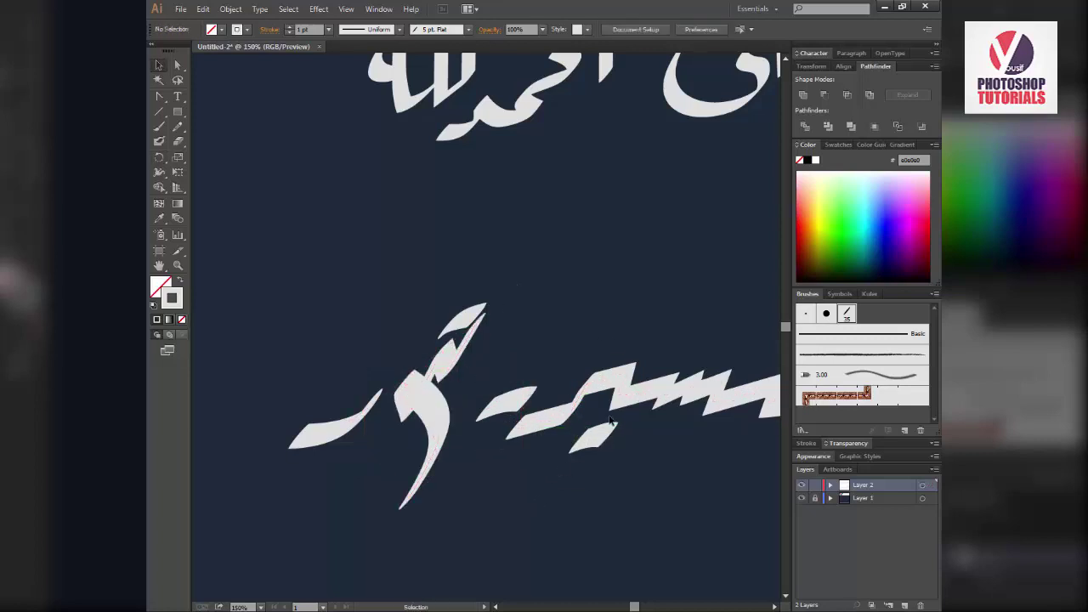
{"action": "key", "text": "ctrl+z"}
Step: Rotate the tail shape about 23° steeper and nudge it up onto the word
{"action": "left_click", "coordinate": [349, 442]}
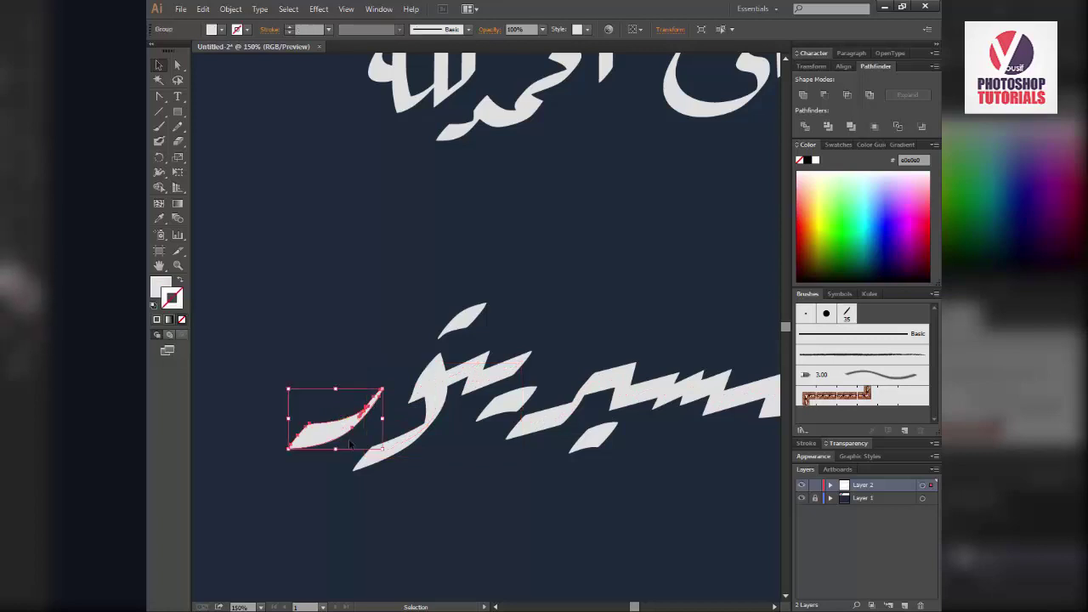
{"action": "key", "text": "r"}
{"action": "left_click_drag", "start_coordinate": [441, 484], "coordinate": [465, 504]}
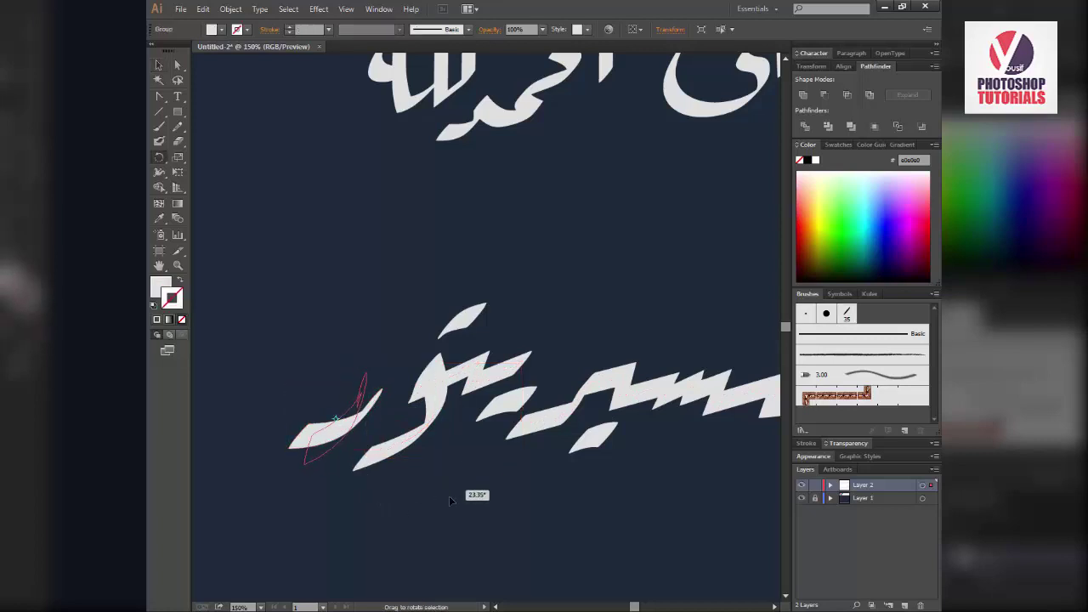
{"action": "key", "text": "v"}
{"action": "left_click_drag", "start_coordinate": [343, 436], "coordinate": [365, 428]}
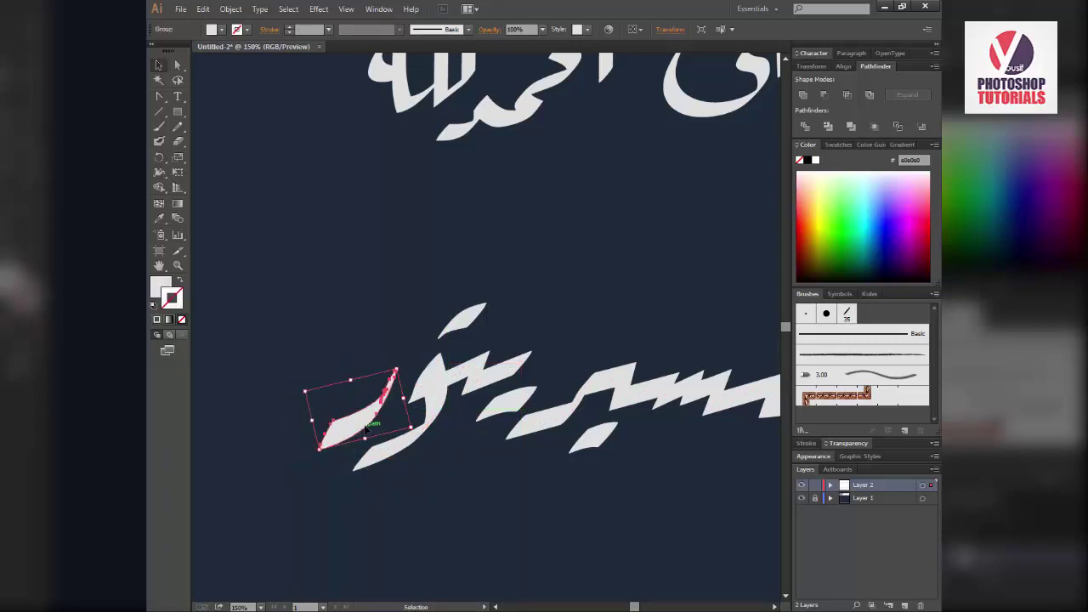
{"action": "left_click", "coordinate": [466, 499]}
Step: Zoom out and expand the lower word's appearance into filled white shapes
{"action": "left_click", "coordinate": [595, 499], "text": "ctrl+alt"}
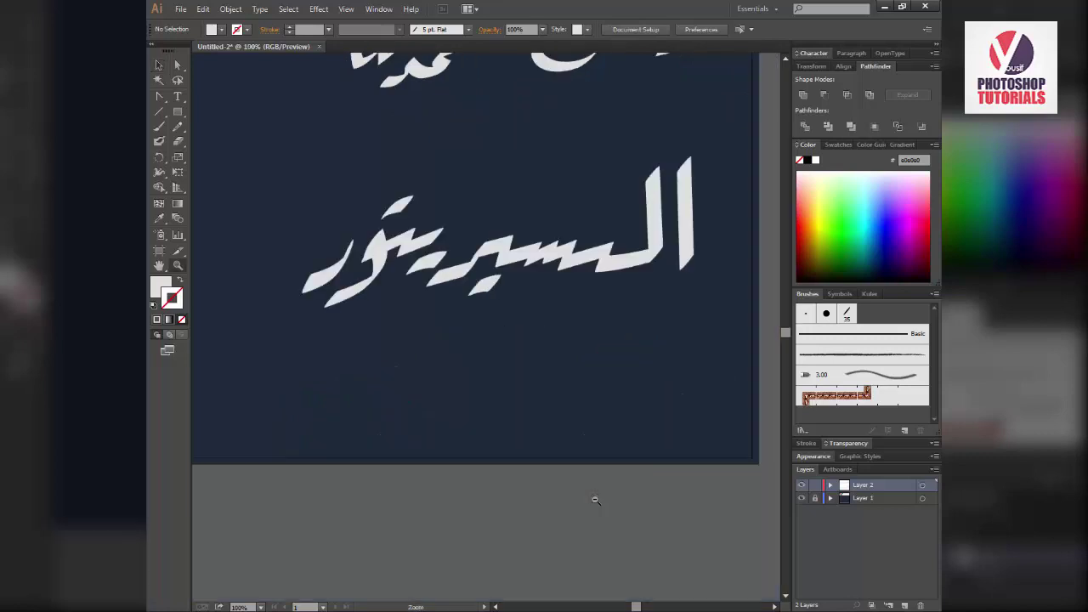
{"action": "left_click", "coordinate": [493, 318], "text": "ctrl+alt"}
{"action": "left_click_drag", "start_coordinate": [493, 318], "coordinate": [549, 490]}
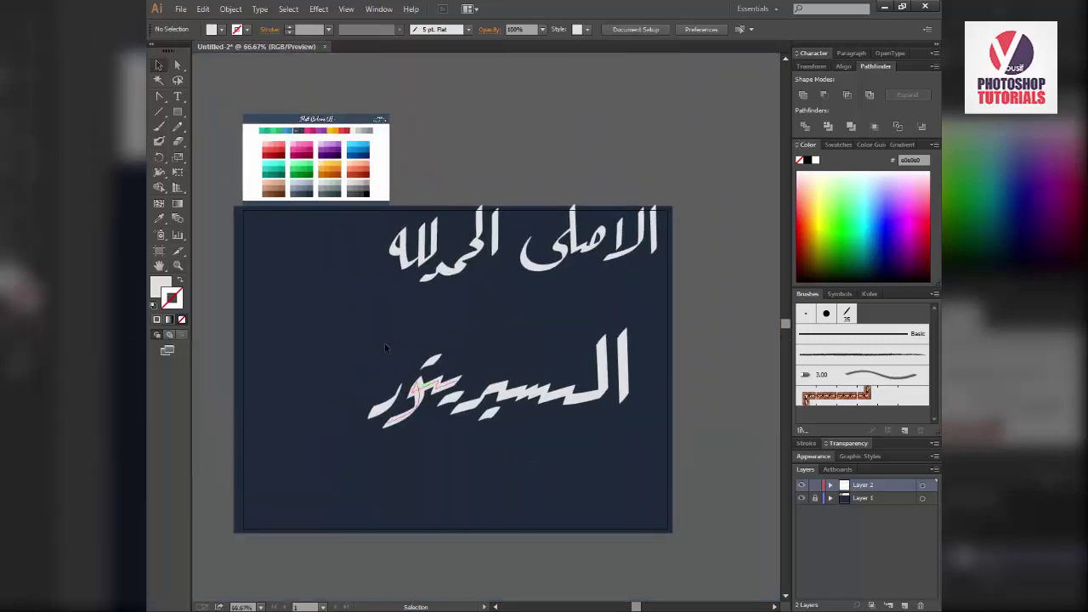
{"action": "left_click_drag", "start_coordinate": [363, 328], "coordinate": [663, 456]}
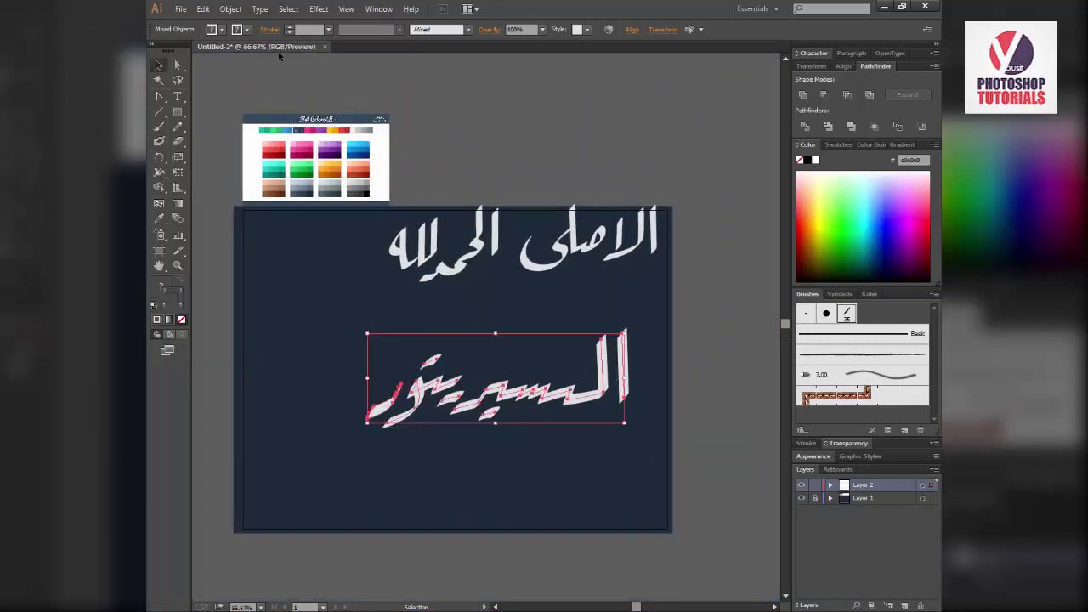
{"action": "left_click", "coordinate": [231, 8]}
{"action": "left_click", "coordinate": [300, 161]}
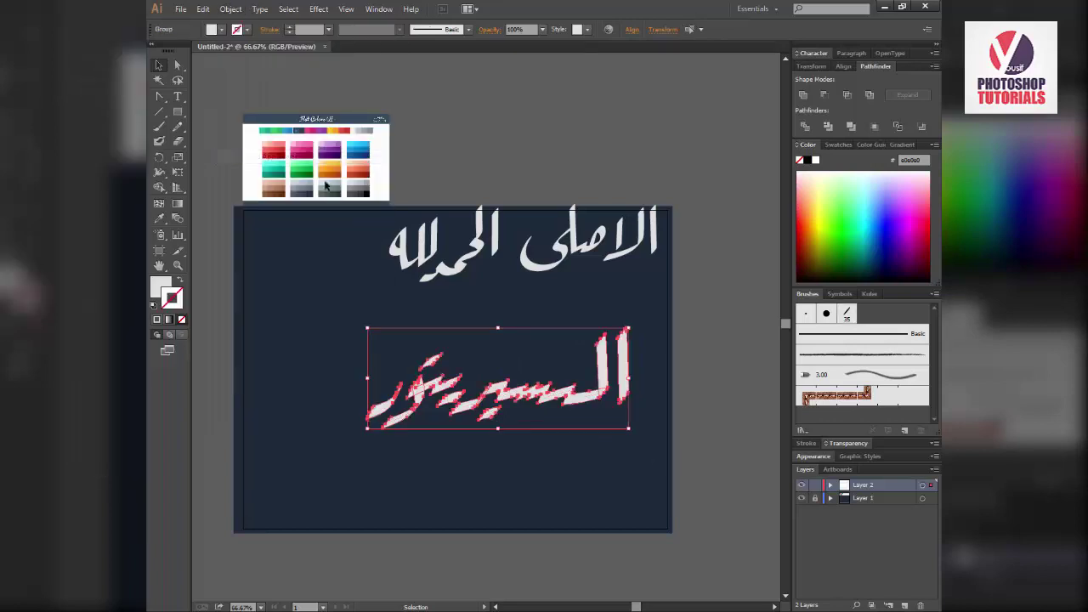
Step: Reselect the whole expanded lower word and move it left and up
{"action": "left_click", "coordinate": [428, 459]}
{"action": "key", "text": "ctrl+1"}
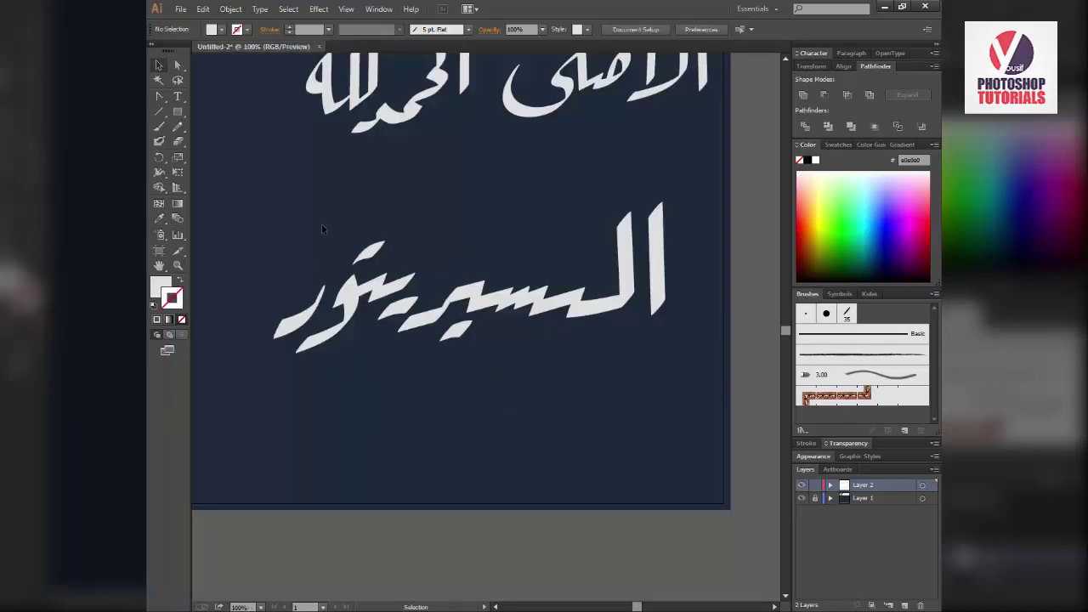
{"action": "left_click_drag", "start_coordinate": [433, 298], "coordinate": [724, 354]}
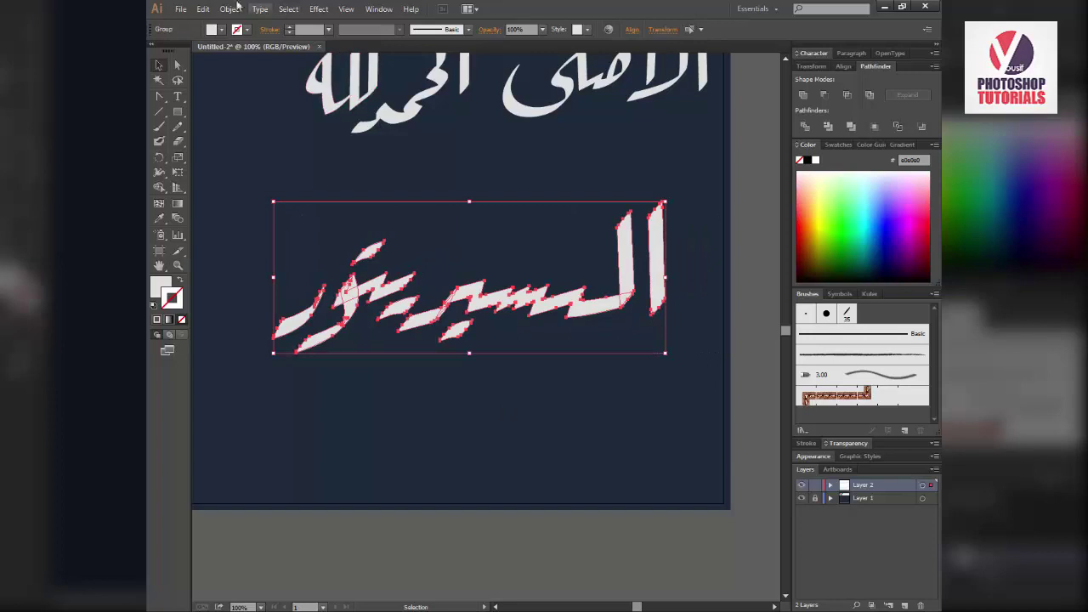
{"action": "left_click", "coordinate": [230, 9]}
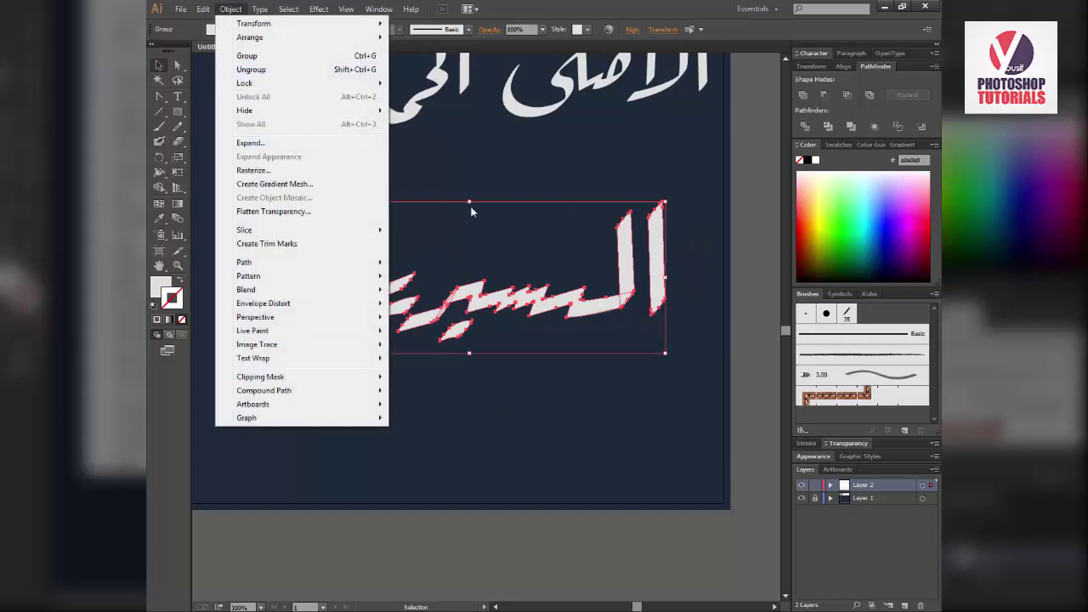
{"action": "right_click", "coordinate": [492, 221]}
{"action": "key", "text": "Escape"}
{"action": "left_click", "coordinate": [537, 377]}
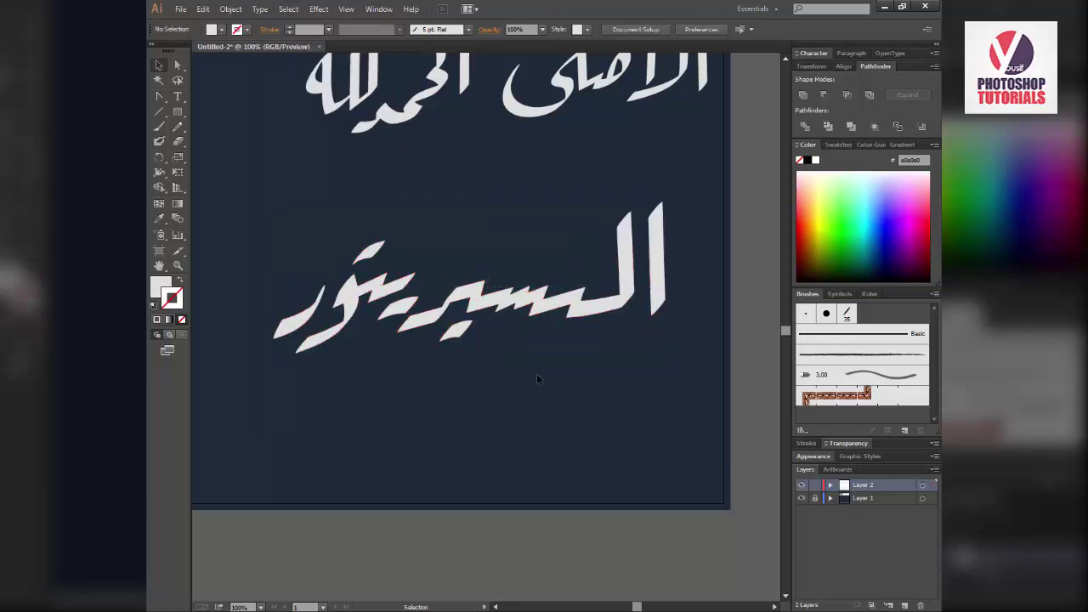
{"action": "mouse_move", "coordinate": [665, 341]}
{"action": "left_mouse_down"}
{"action": "mouse_move", "coordinate": [208, 255]}
{"action": "mouse_move", "coordinate": [213, 245]}
{"action": "left_mouse_up"}
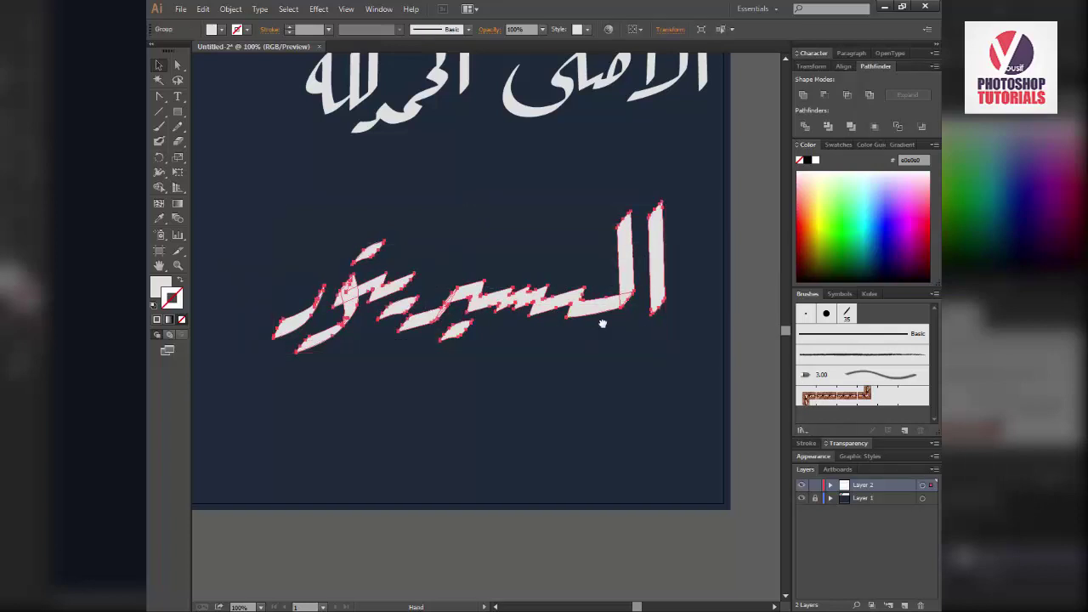
{"action": "mouse_move", "coordinate": [593, 325]}
{"action": "left_mouse_down"}
{"action": "mouse_move", "coordinate": [651, 392]}
{"action": "mouse_move", "coordinate": [510, 351]}
{"action": "mouse_move", "coordinate": [612, 369]}
{"action": "mouse_move", "coordinate": [500, 353]}
{"action": "mouse_move", "coordinate": [487, 327]}
{"action": "mouse_move", "coordinate": [503, 379]}
{"action": "left_mouse_up"}
Step: Undo the horizontal squeeze and scale the lower word down uniformly
{"action": "key", "text": "ctrl+z"}
{"action": "key", "text": "s"}
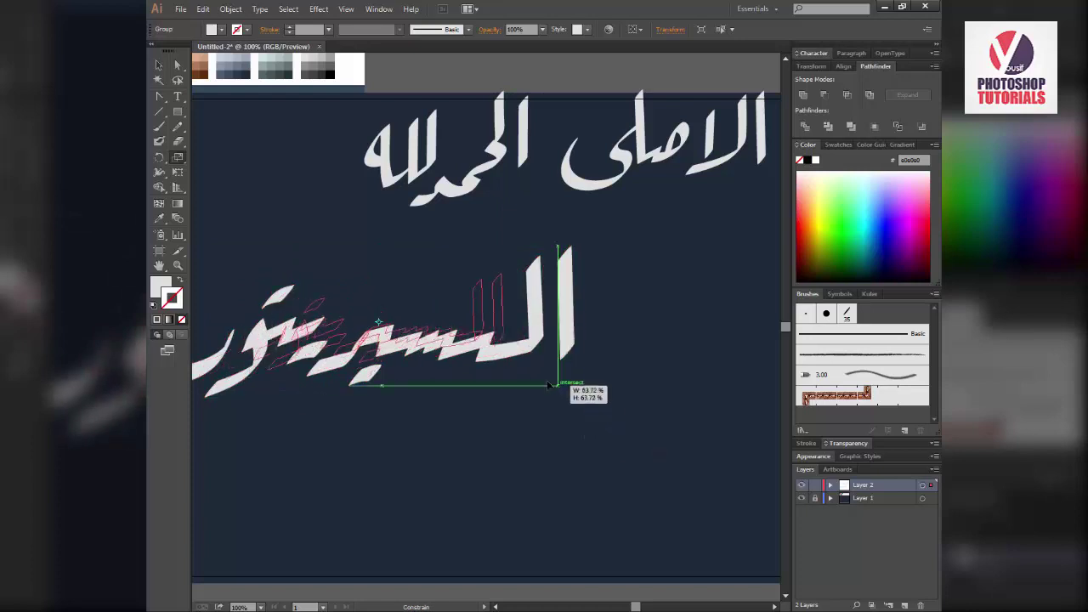
{"action": "left_click_drag", "start_coordinate": [609, 433], "coordinate": [476, 368]}
{"action": "key", "text": "v"}
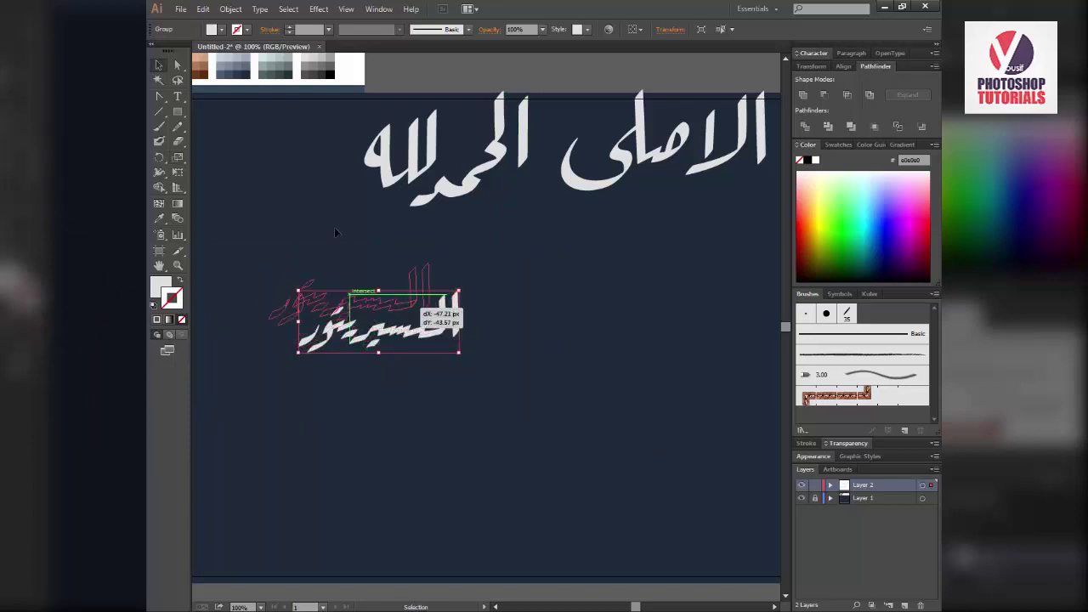
Step: Place the word at the left end of the top line, then switch to the YouTube channel
{"action": "left_click_drag", "start_coordinate": [437, 334], "coordinate": [327, 192]}
{"action": "left_click", "coordinate": [379, 311]}
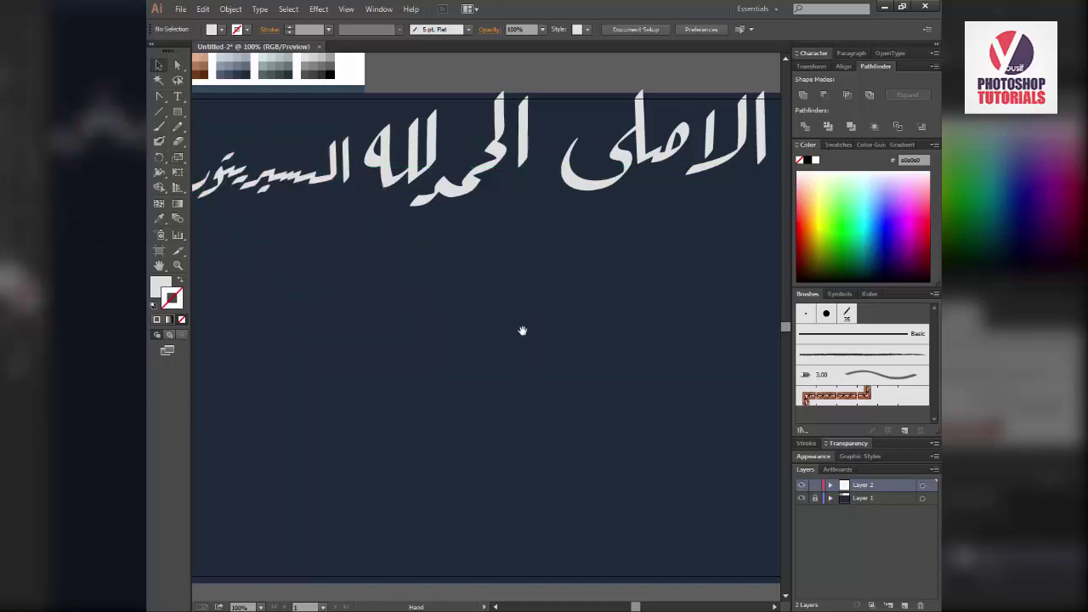
{"action": "left_click_drag", "start_coordinate": [522, 328], "coordinate": [513, 308]}
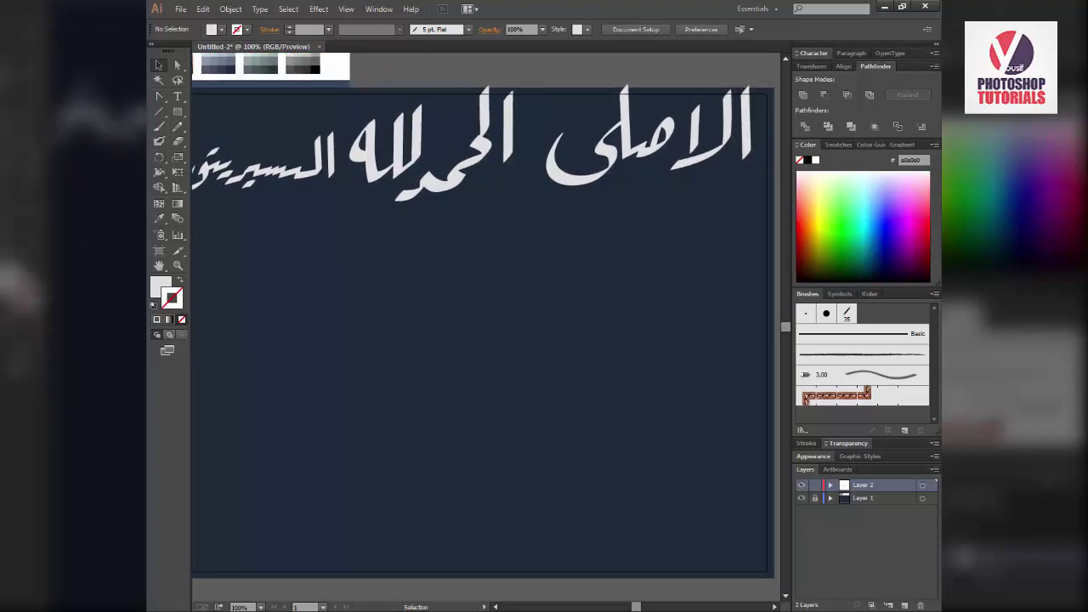
{"action": "left_click", "coordinate": [336, 573]}
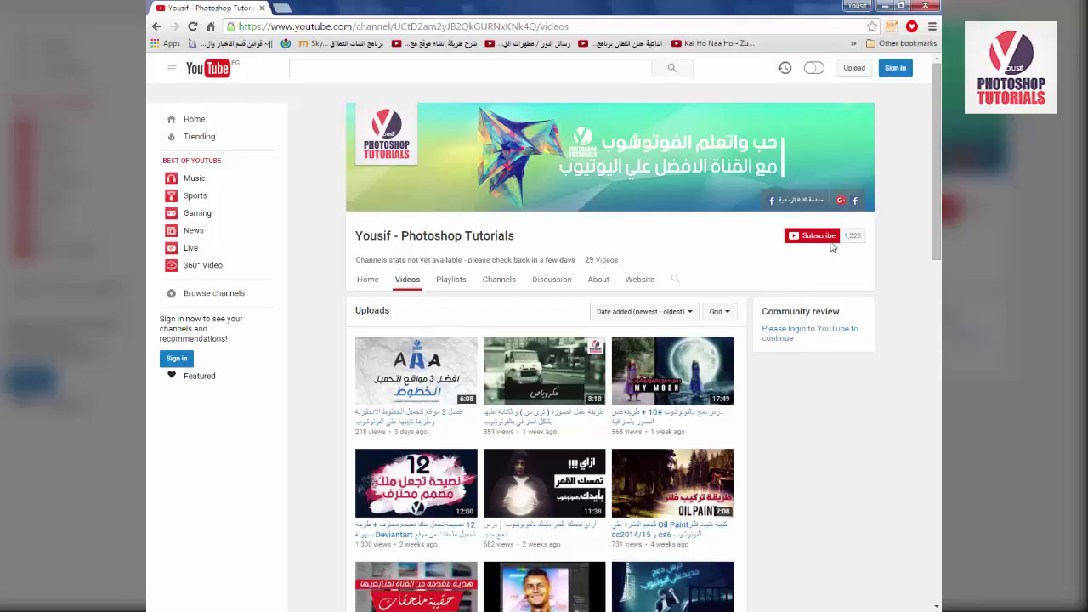